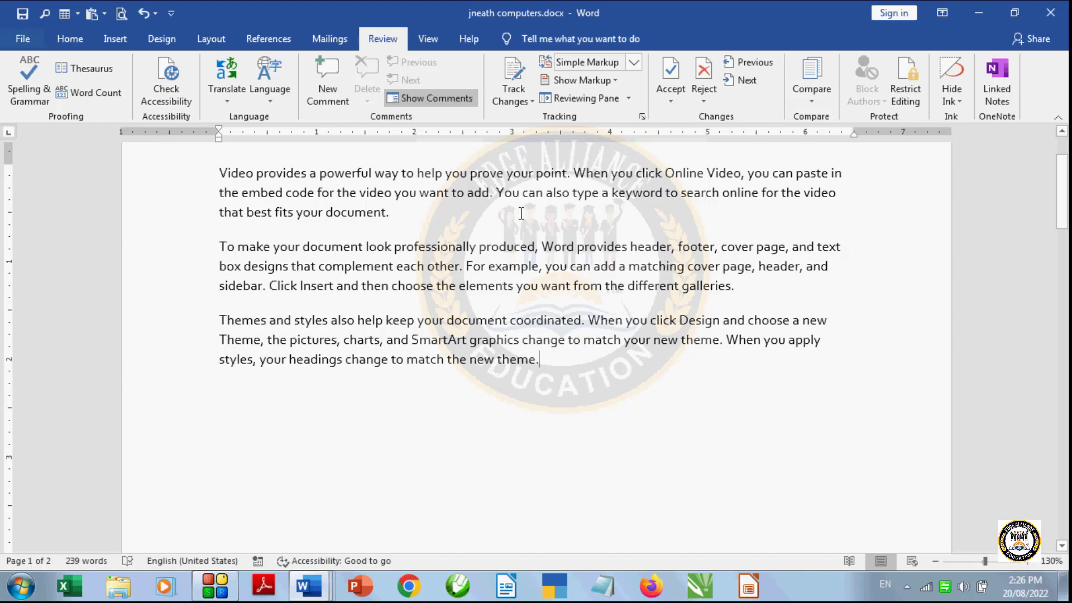
- Add the comment "influential" to the word "powerful" in the first paragraph
double_click(340, 174)
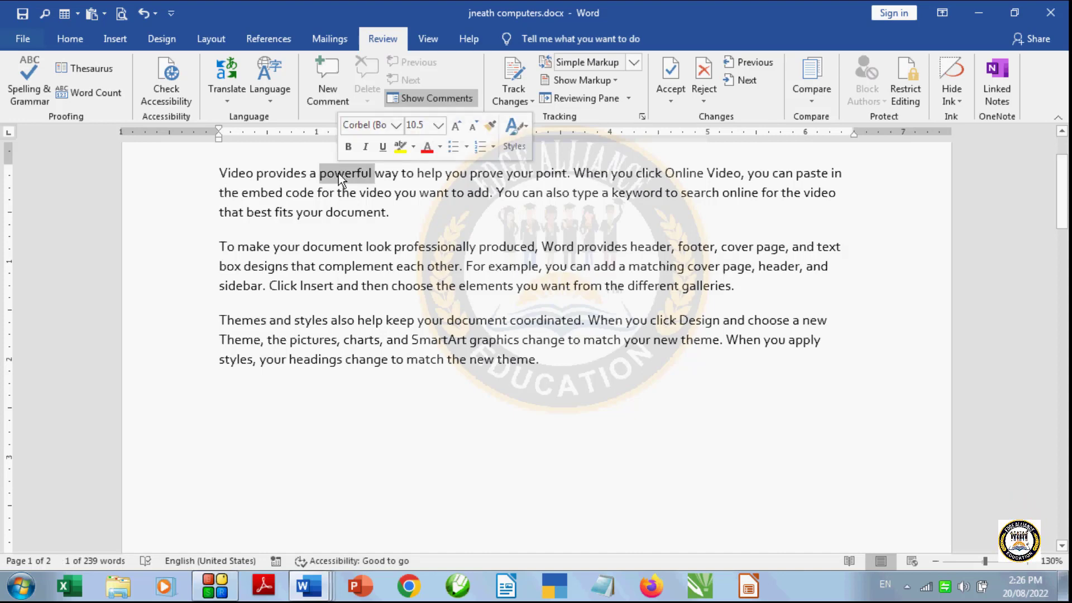
click(326, 100)
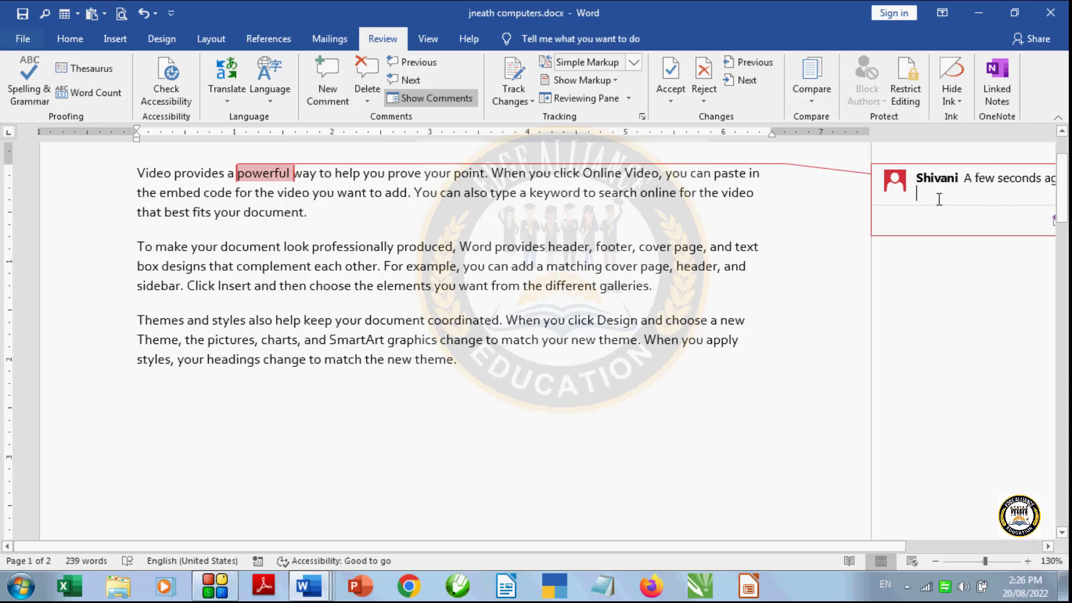
text(inf)
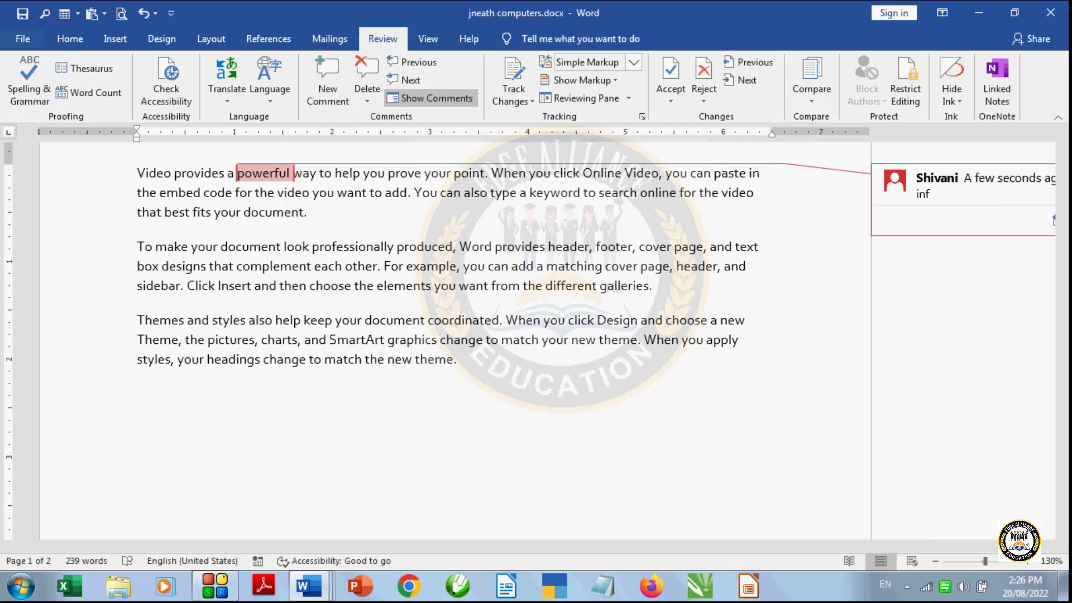
text(lu)
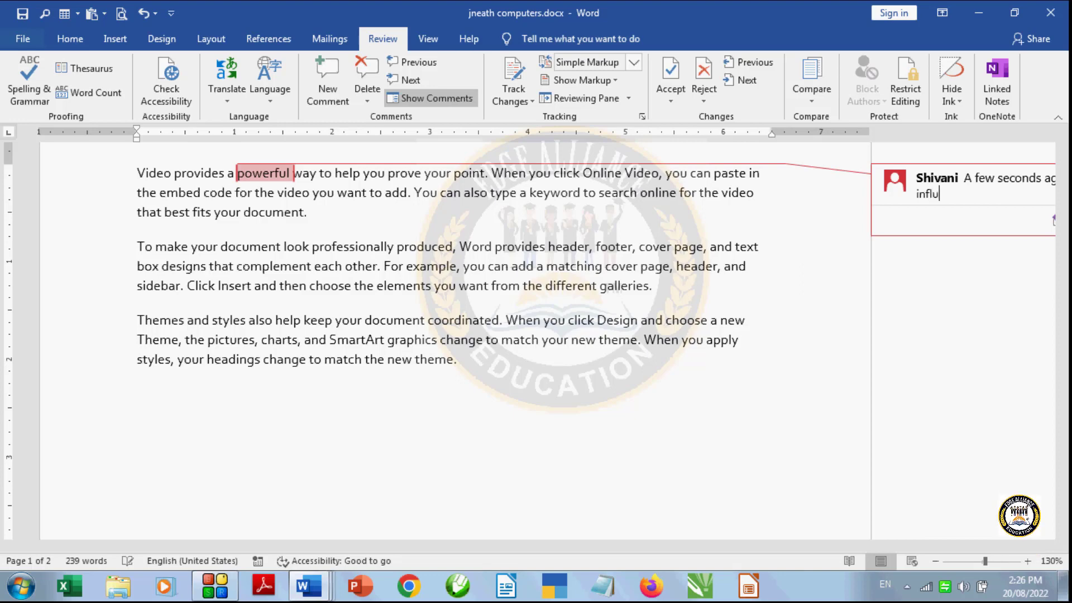
text(en)
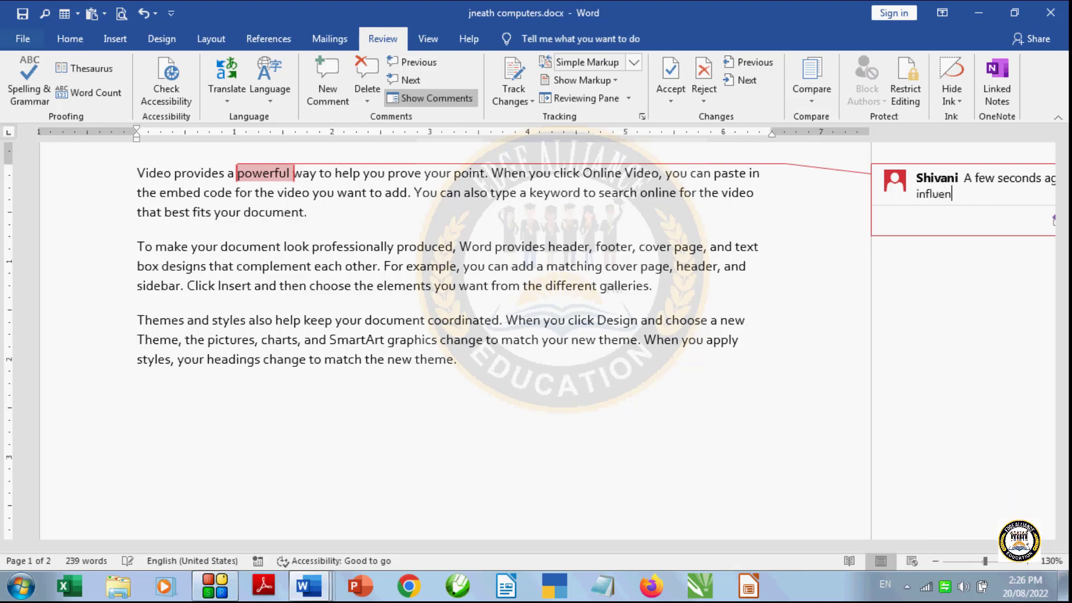
text(tial)
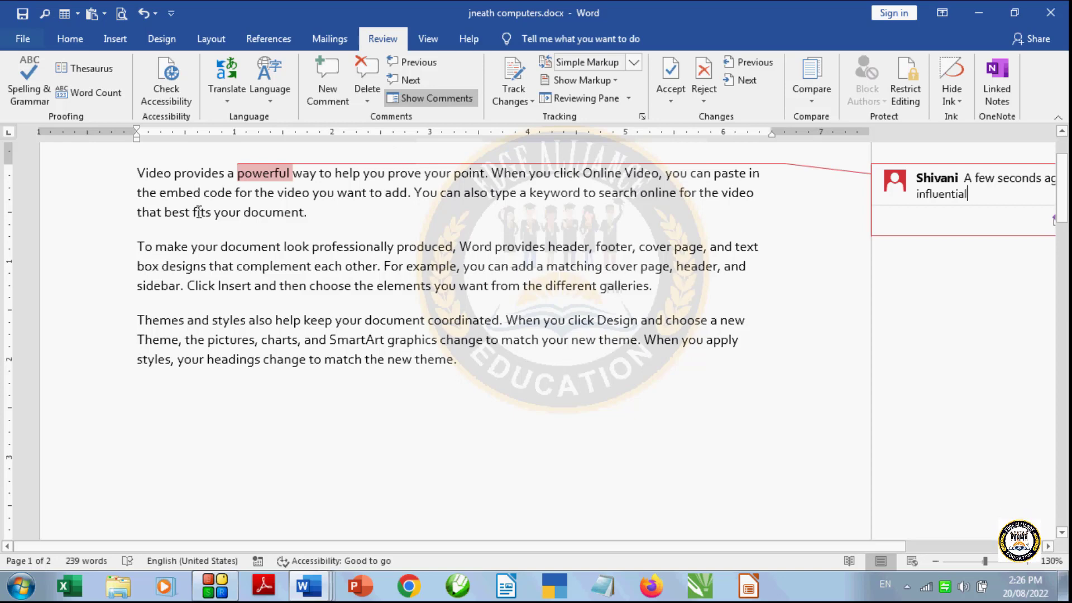
- Add the comment "explore" to the word "search" in the first paragraph
double_click(617, 194)
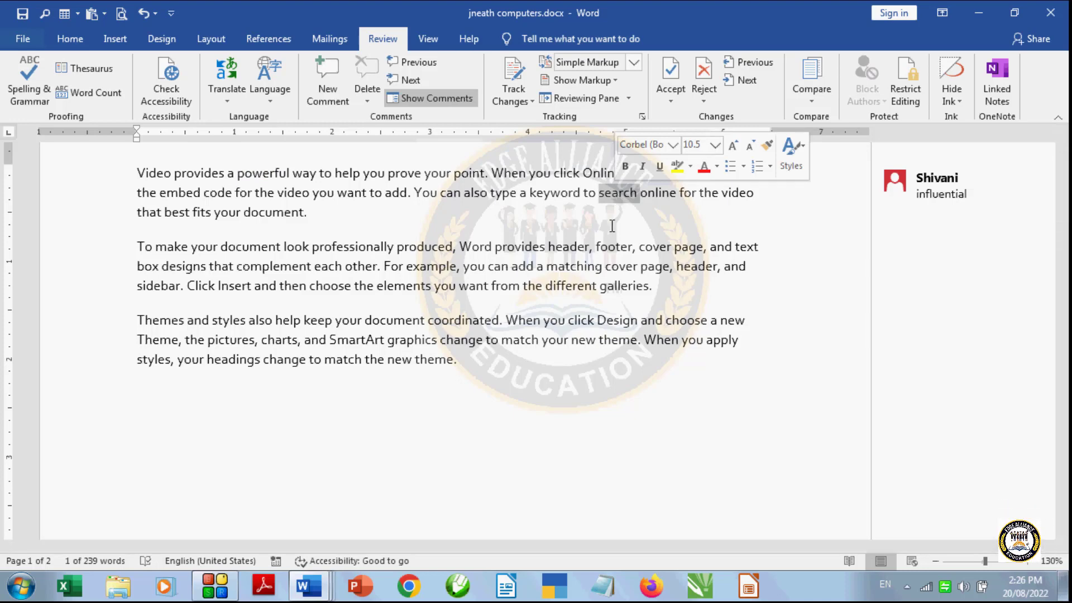
click(337, 91)
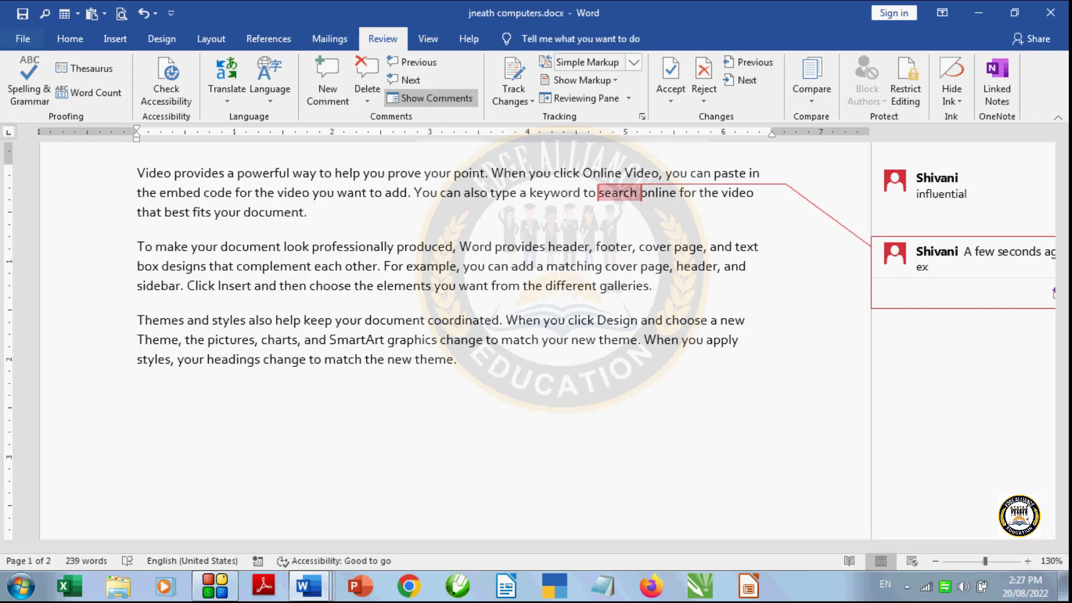
text(plor)
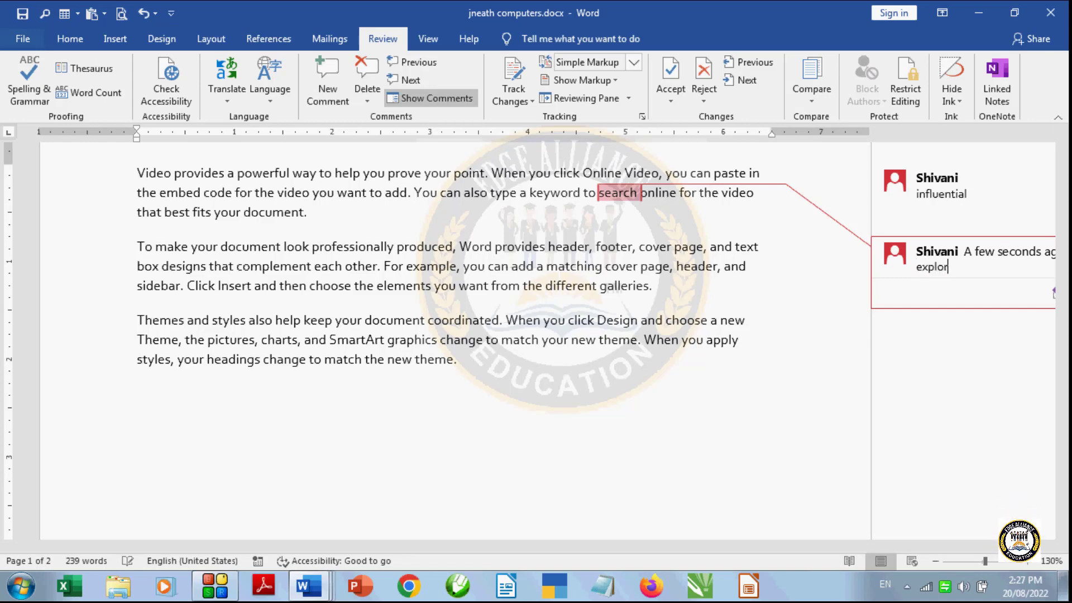
text(e)
- Add the comment "images" to the word "pictures" in the third paragraph
click(231, 339)
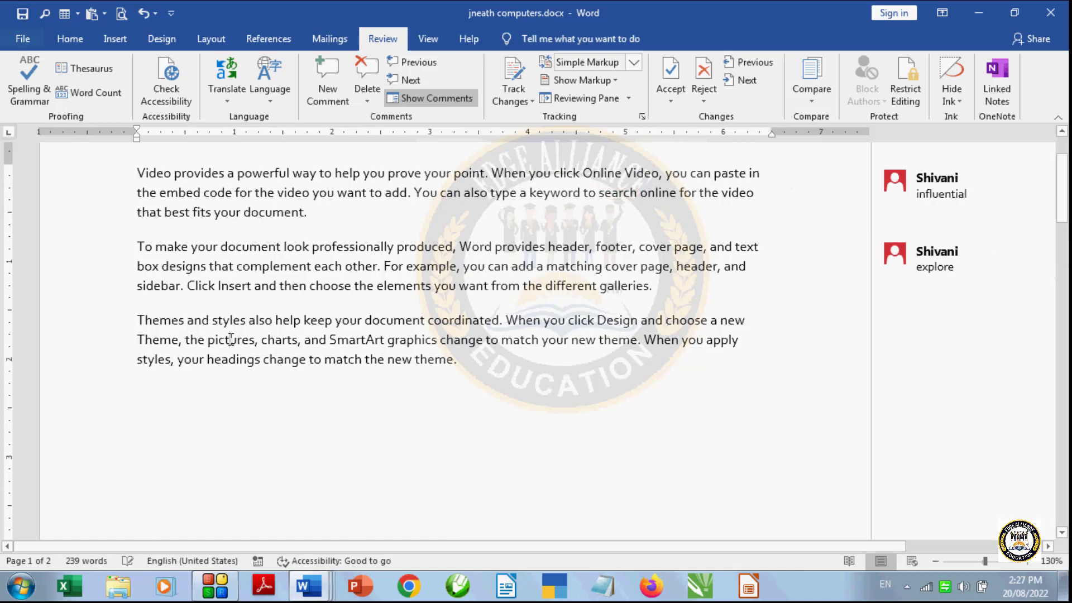
double_click(232, 339)
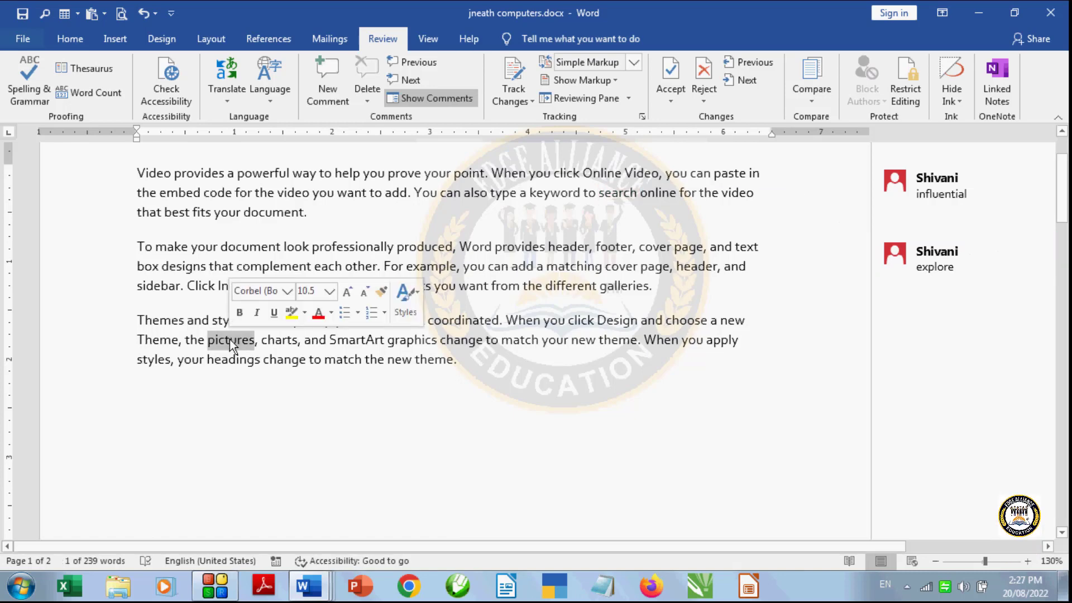
click(321, 89)
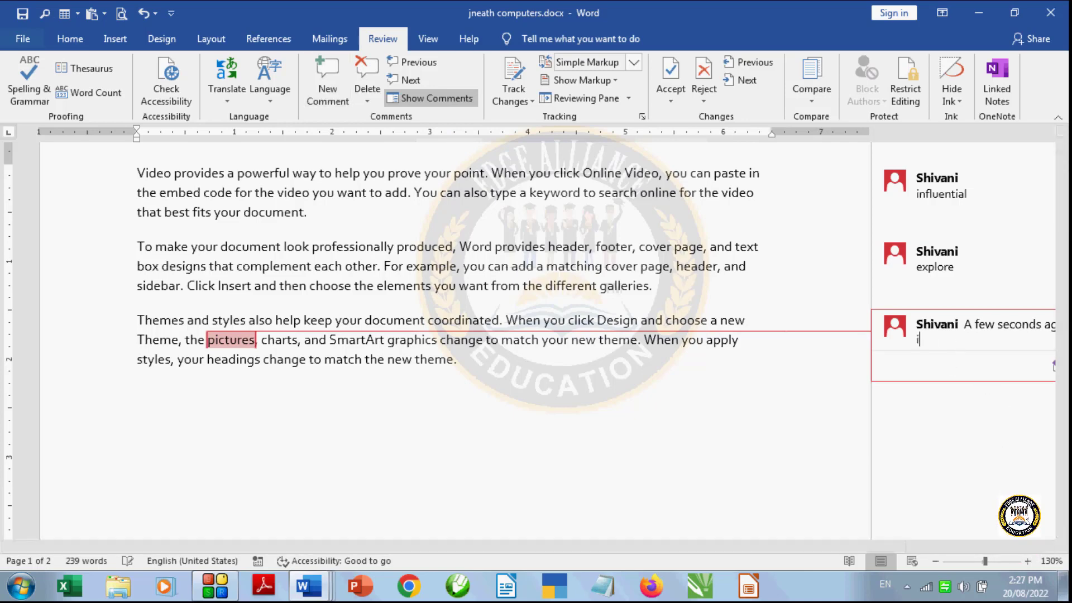
text(im)
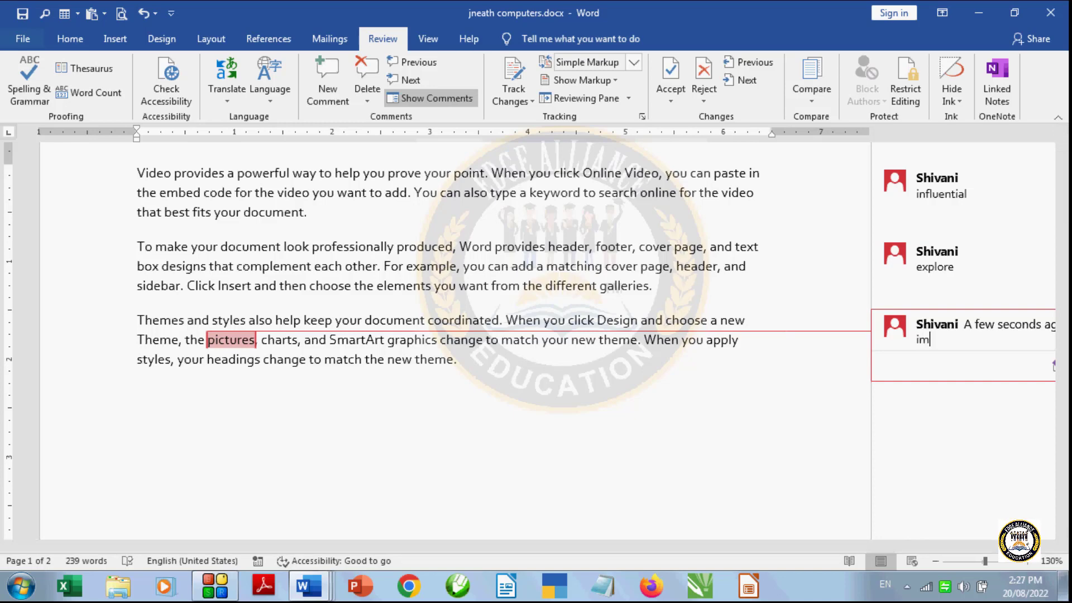
text(ages)
- Step backward and forward through the document's comments, ending on the one attached to "pictures"
click(441, 65)
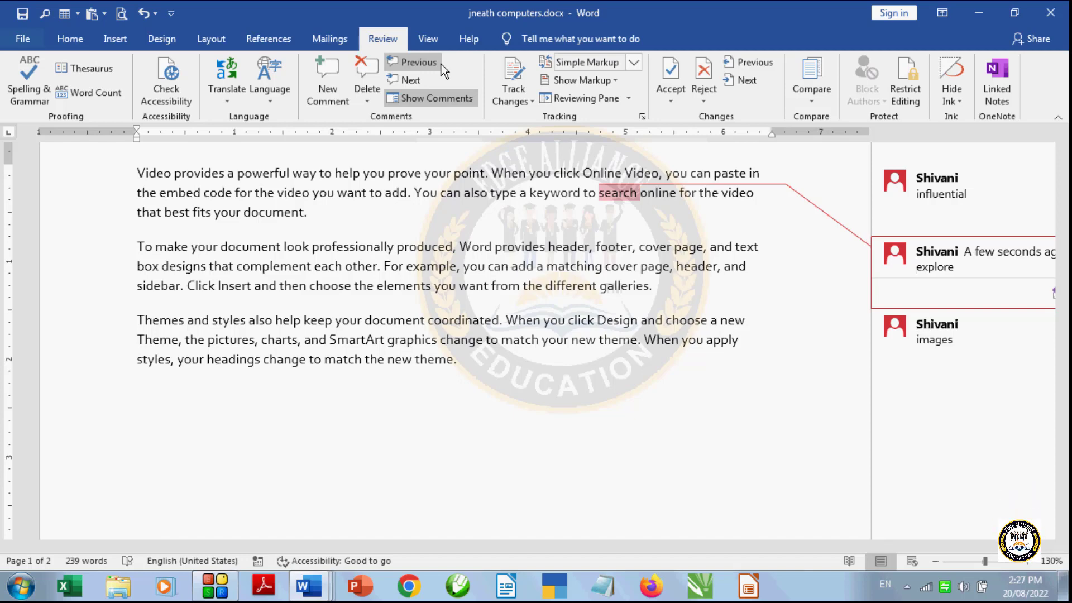
click(442, 65)
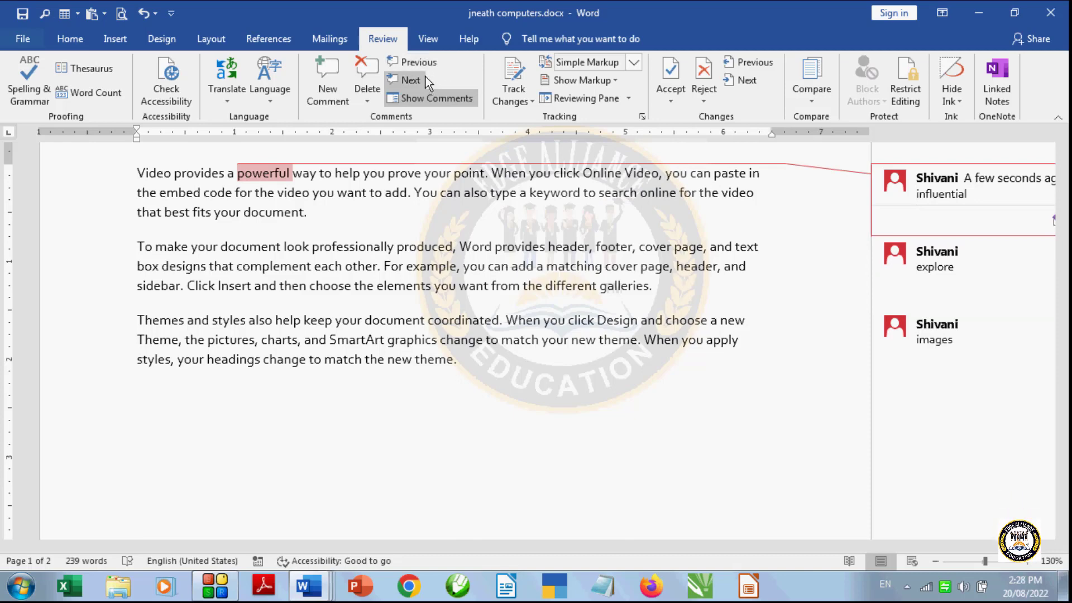
click(423, 79)
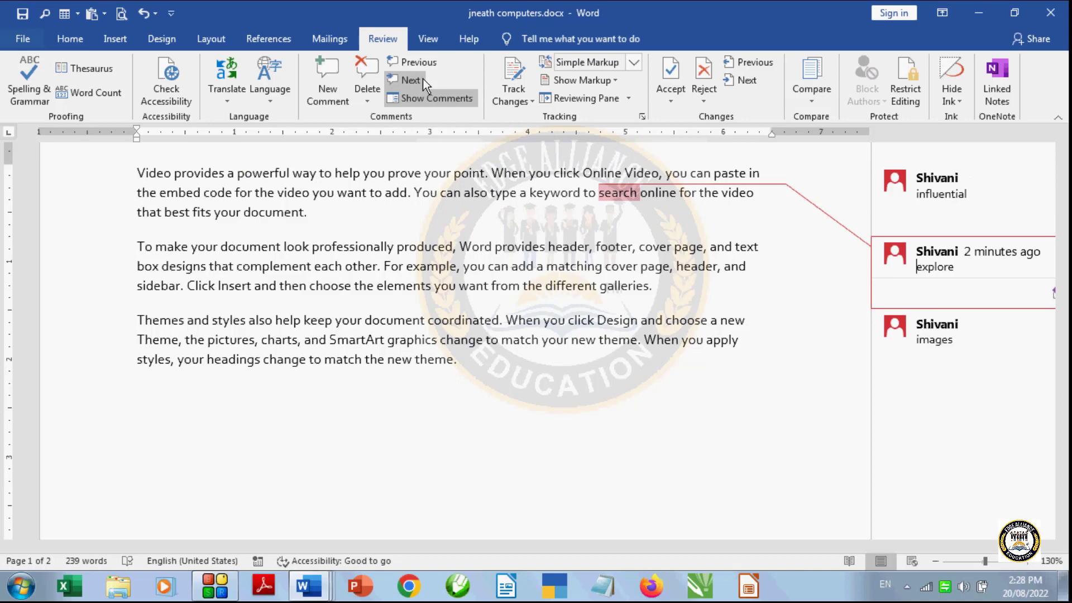
click(418, 78)
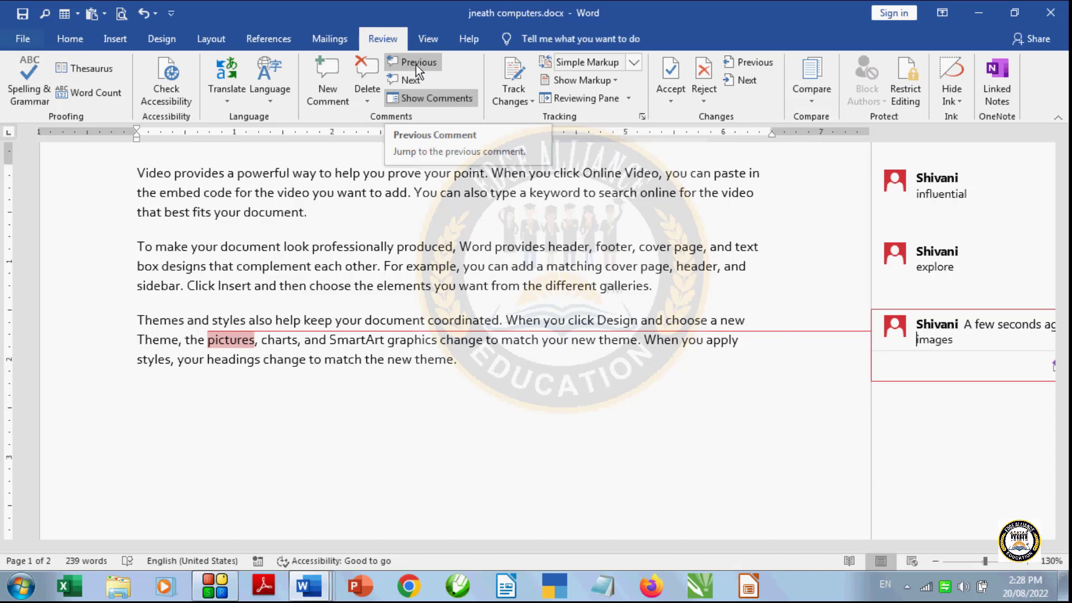
click(416, 62)
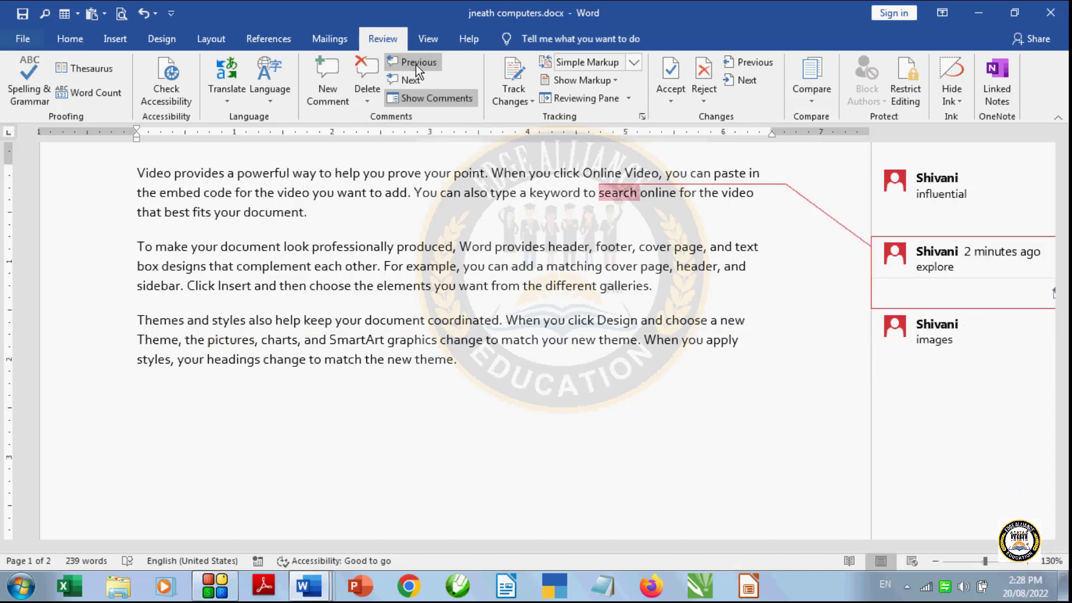
click(417, 63)
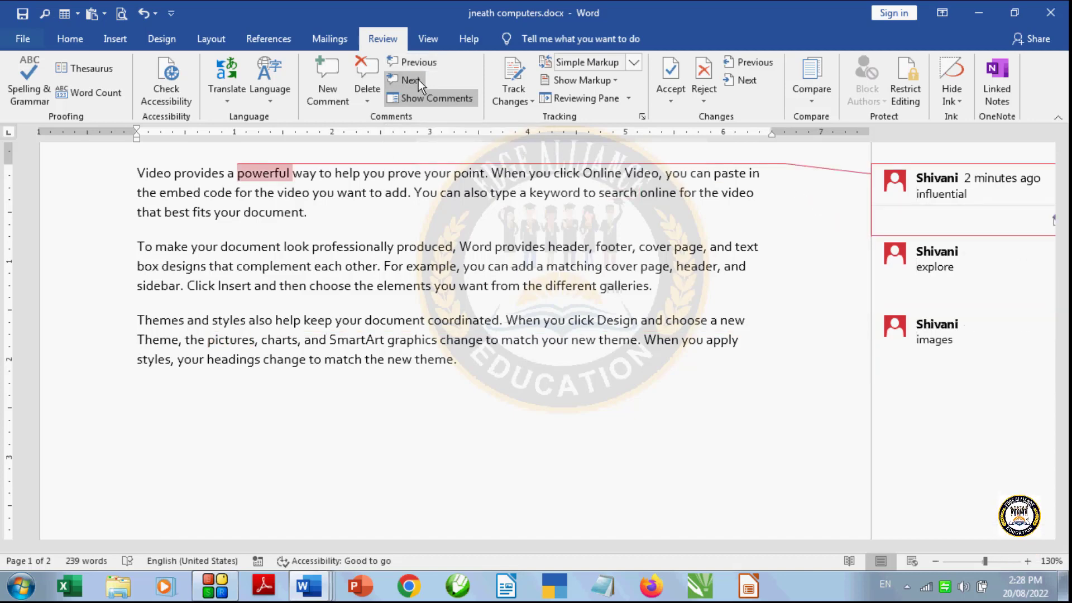
click(417, 81)
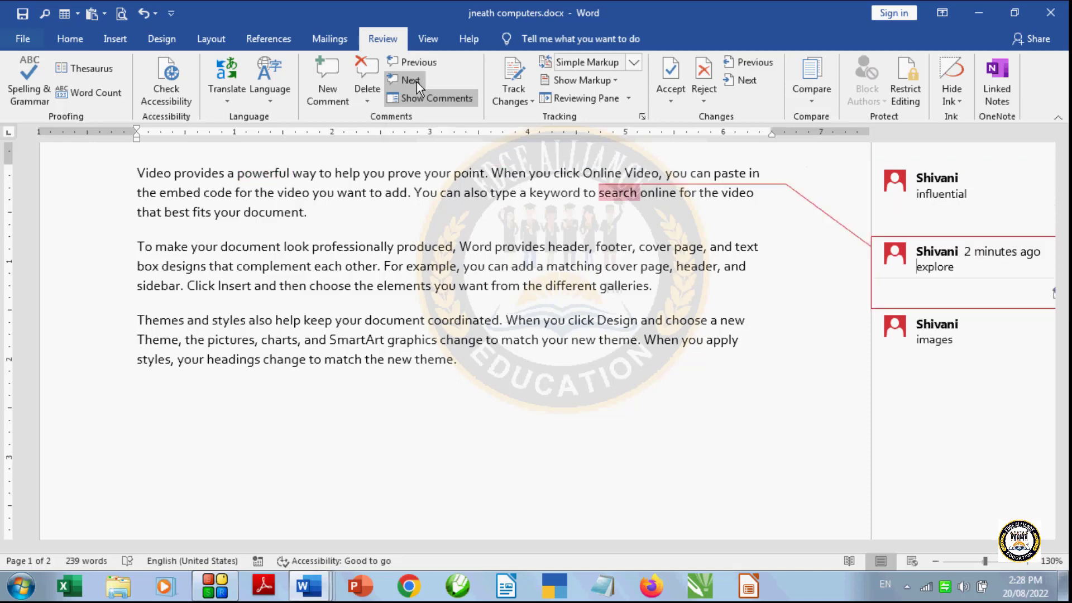
click(417, 82)
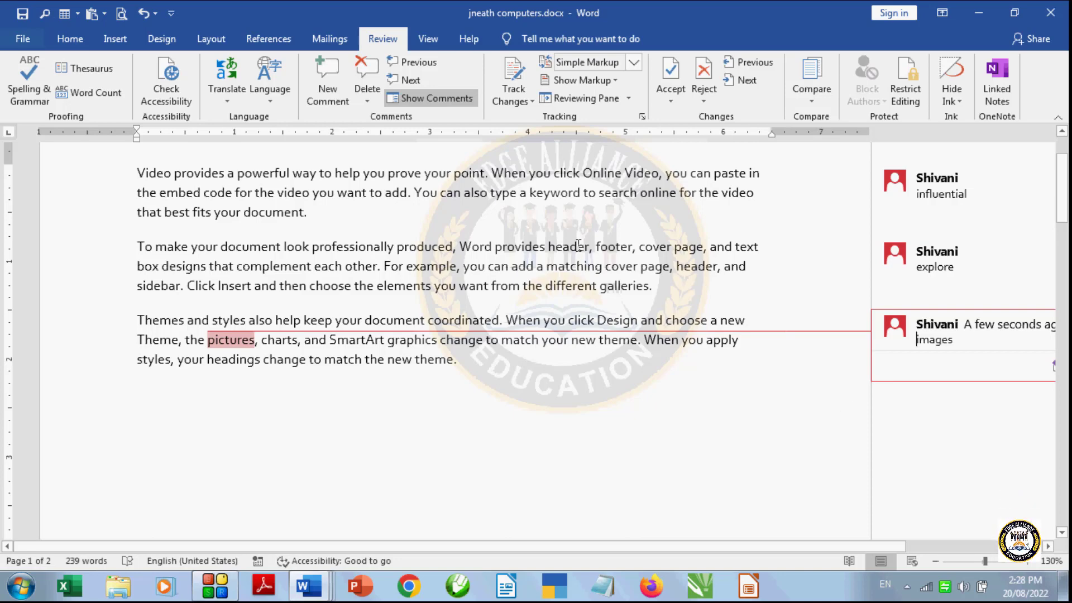
- Hide the full comments beside the text and show them again
click(427, 98)
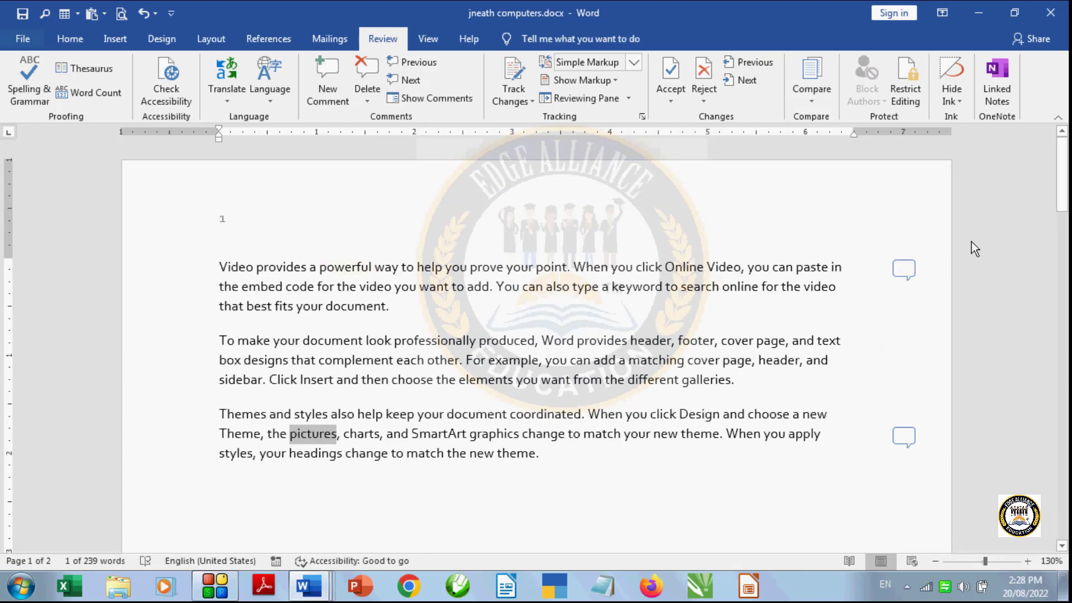
scroll(972, 246, down, 1)
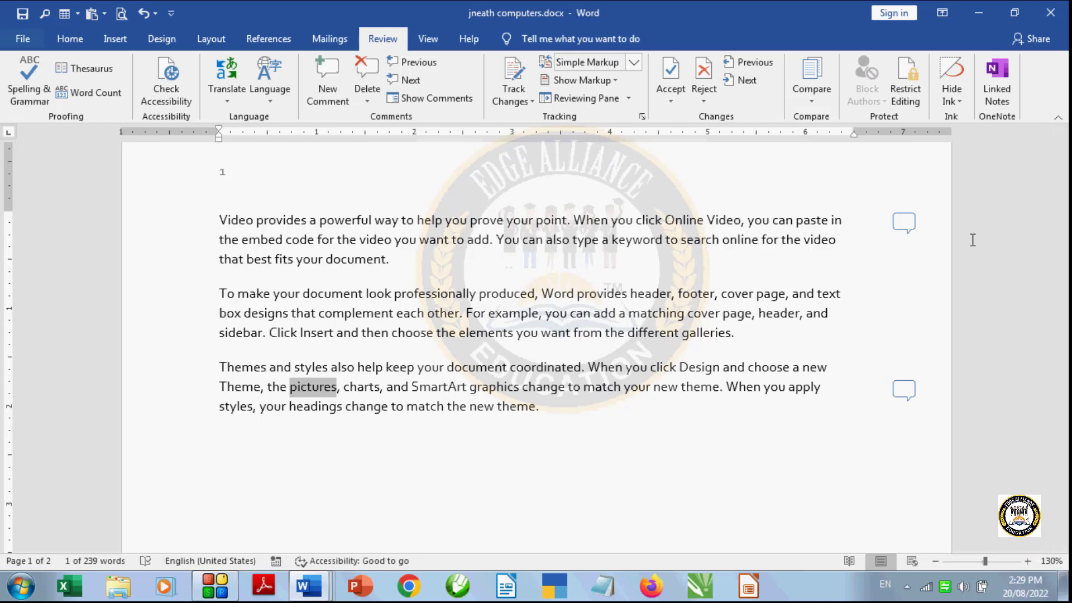
click(444, 100)
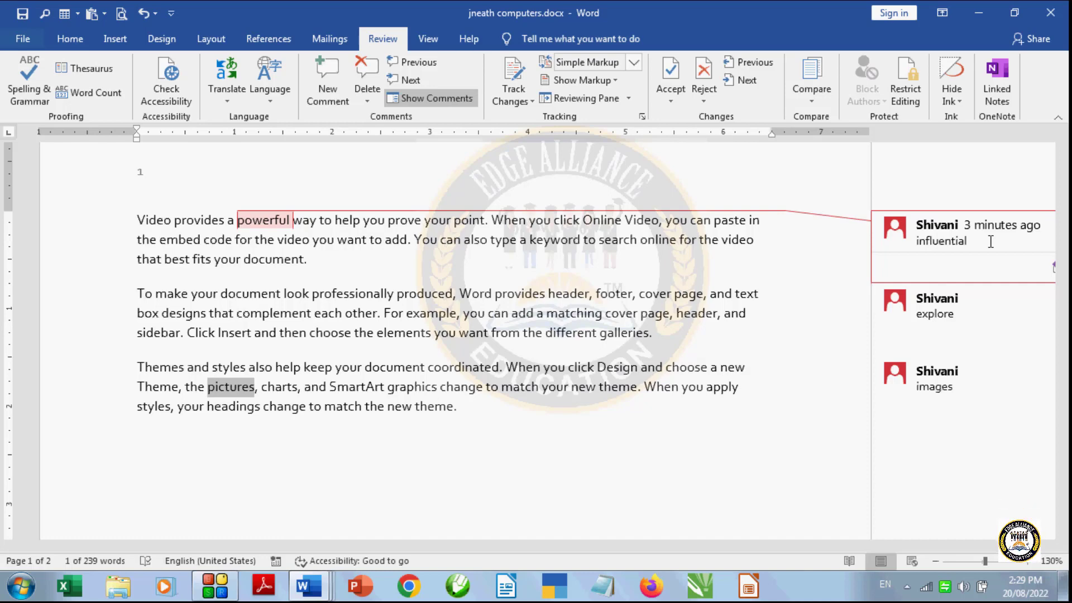
click(968, 305)
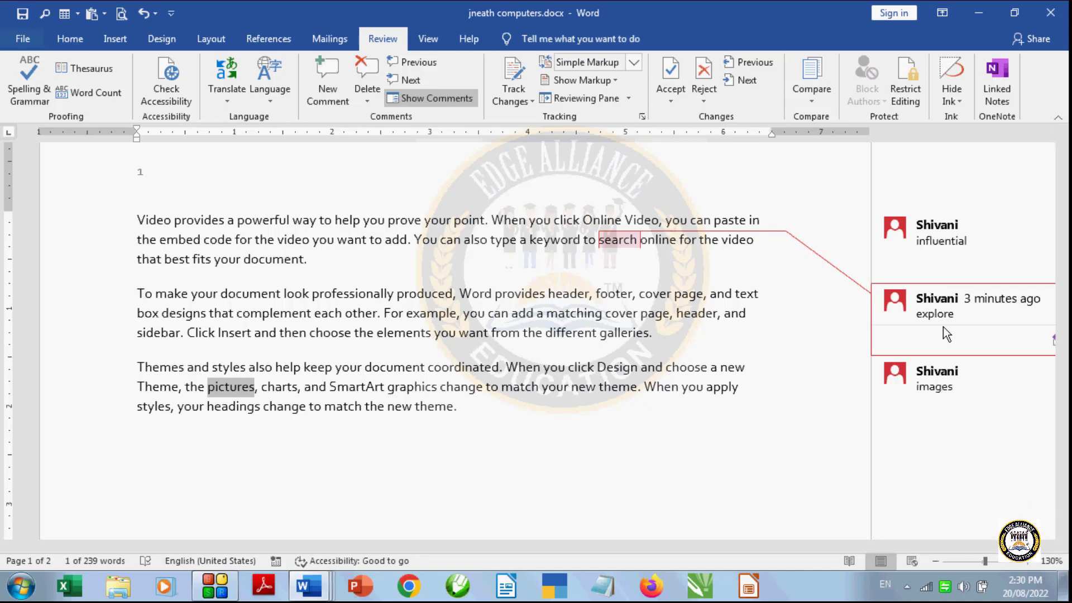
key(Escape)
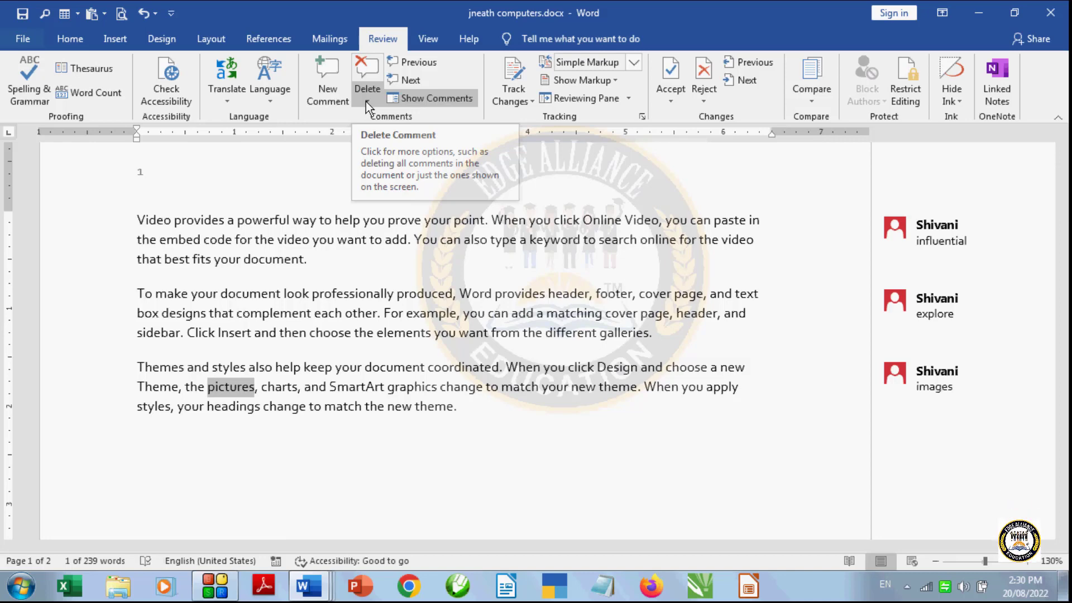
click(605, 499)
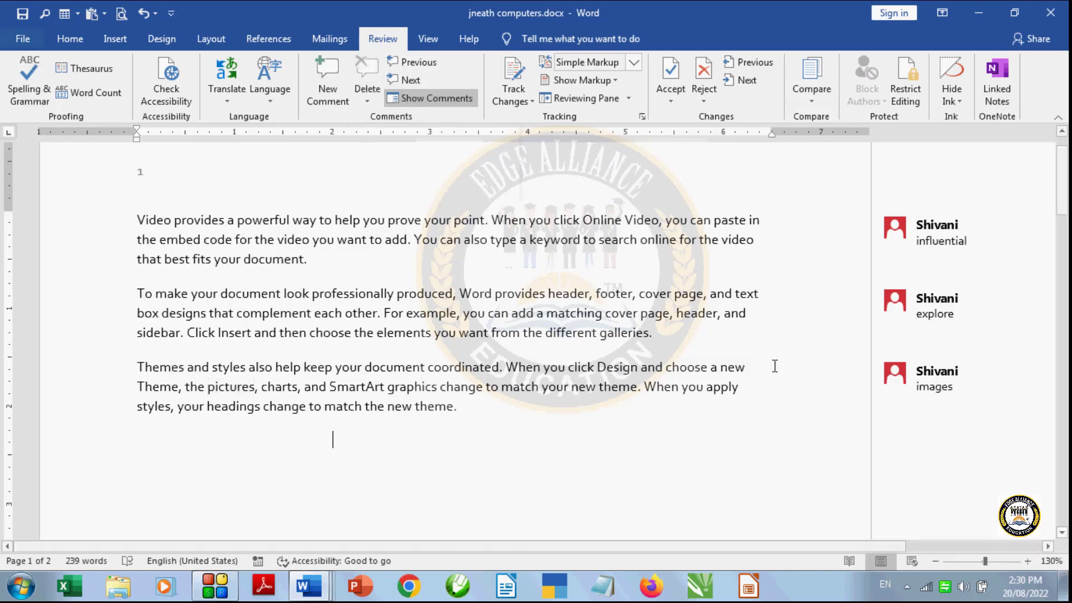
- Delete only the "influential" comment attached to the word "powerful"
double_click(926, 238)
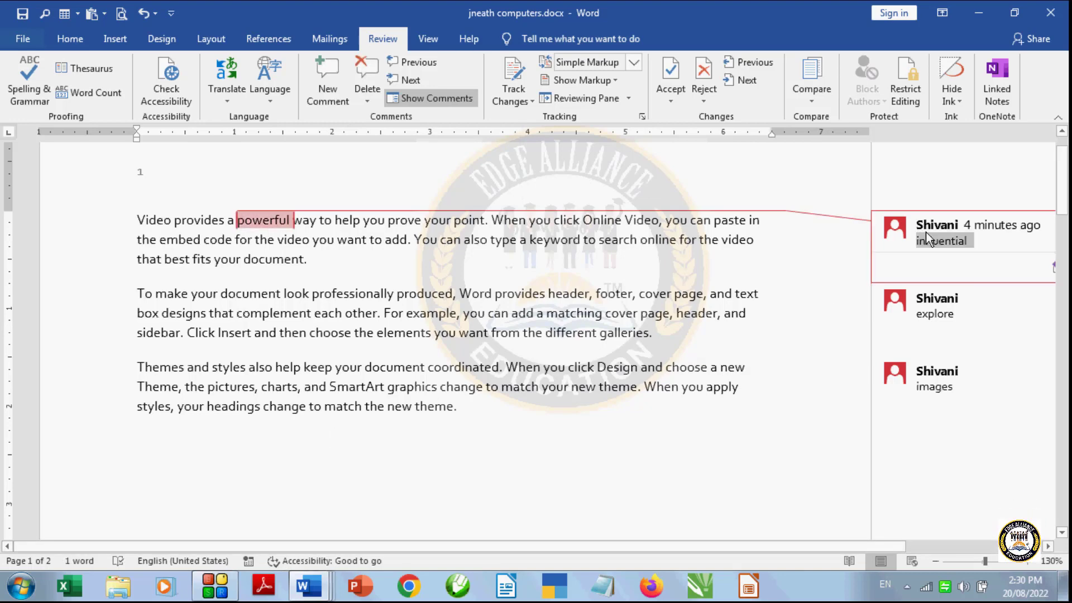
click(370, 100)
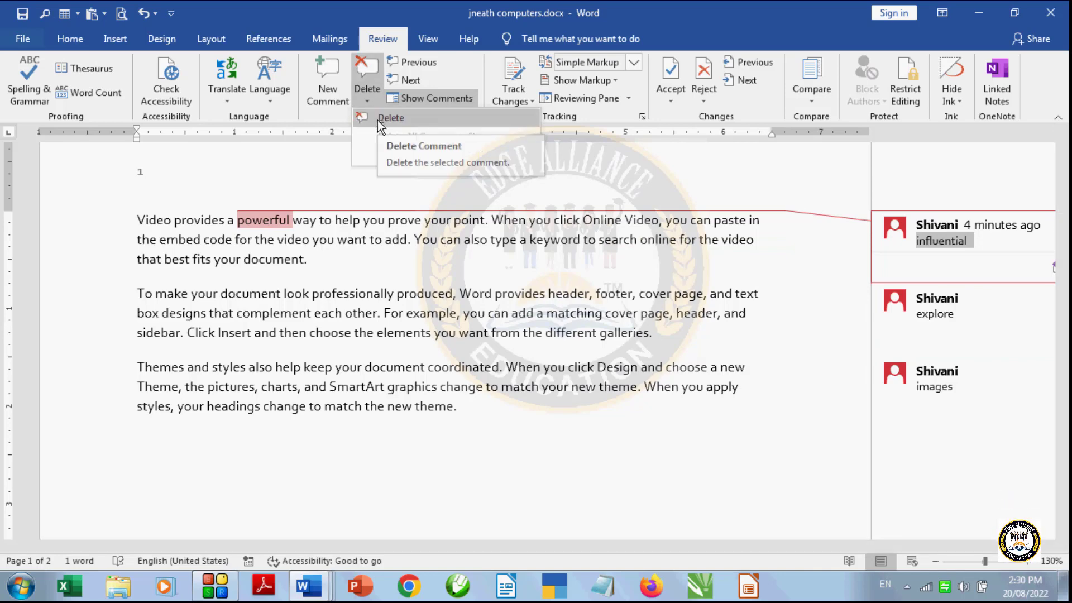
click(377, 120)
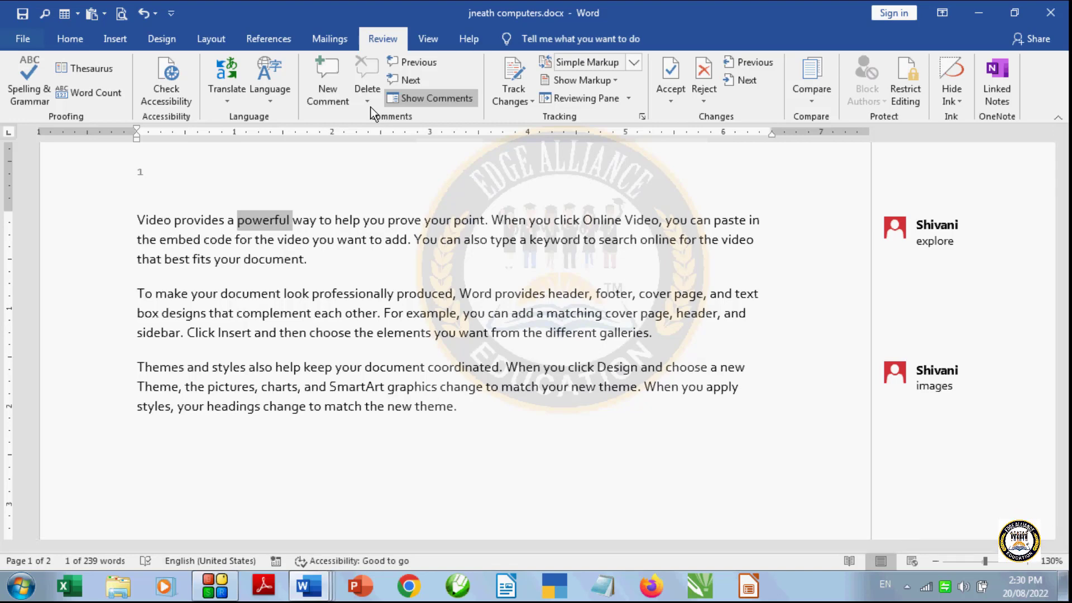
- Delete all remaining comments in the document at once
click(367, 101)
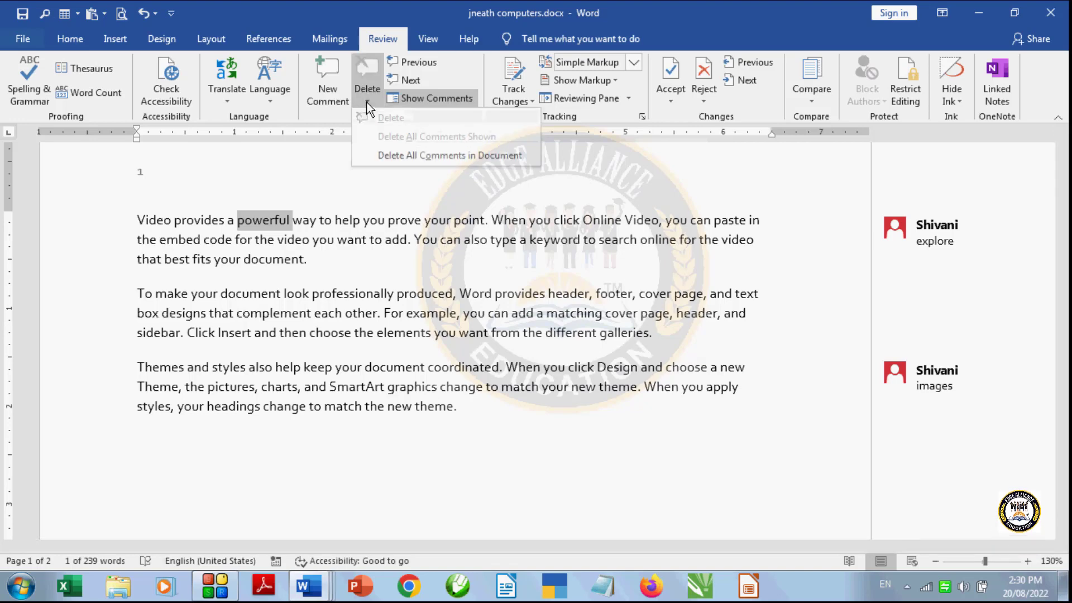
click(421, 156)
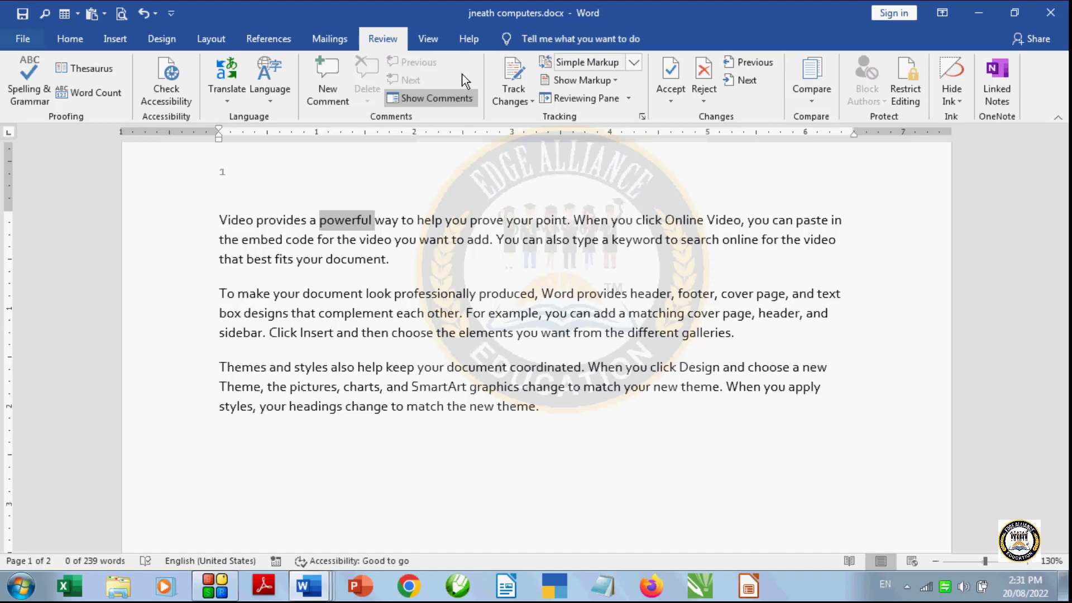
click(461, 98)
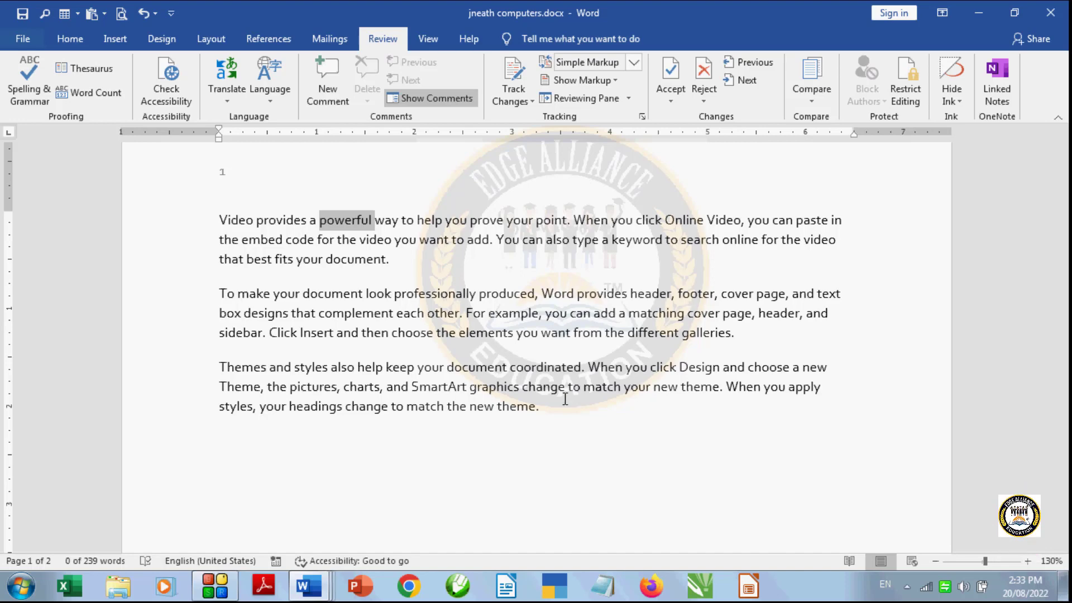
- Turn on Track Changes for the document
click(526, 101)
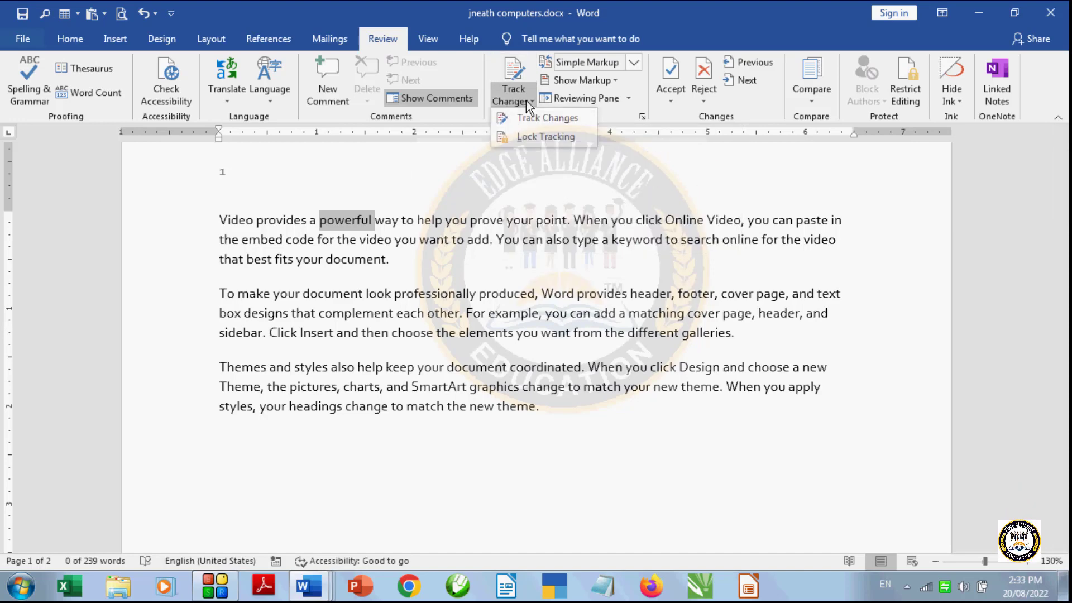
click(567, 119)
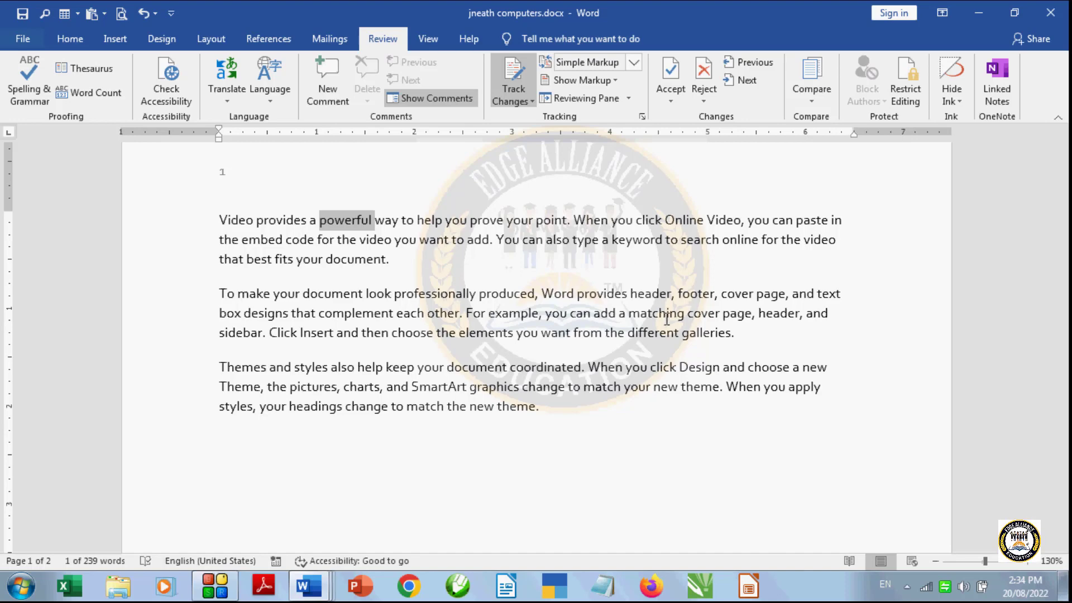
- In the advanced Track Changes options, set insertions to be marked in Bold with the color Dark Red
click(642, 116)
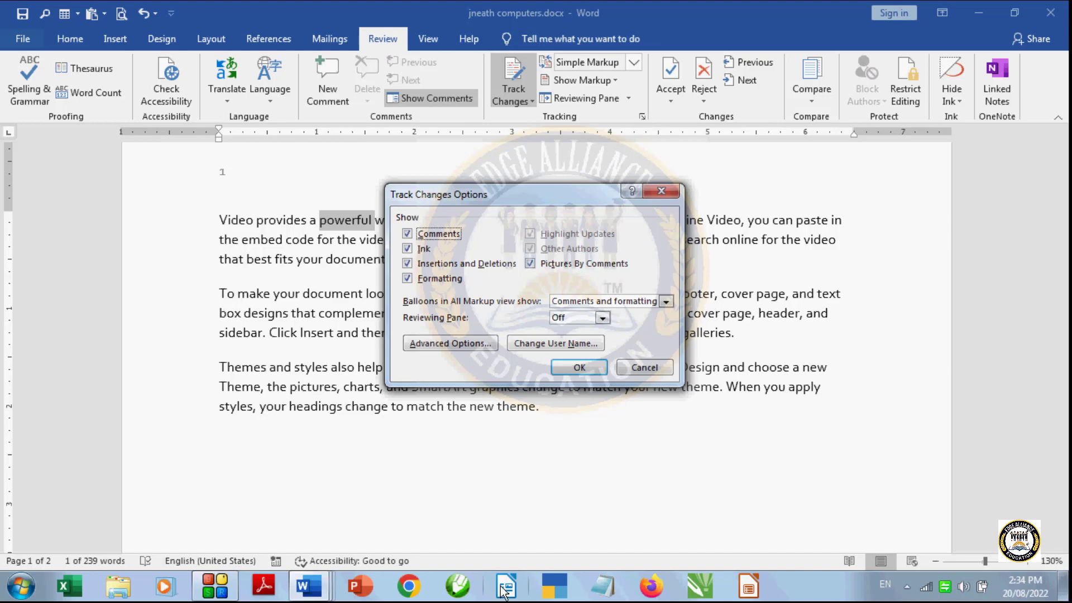
click(466, 341)
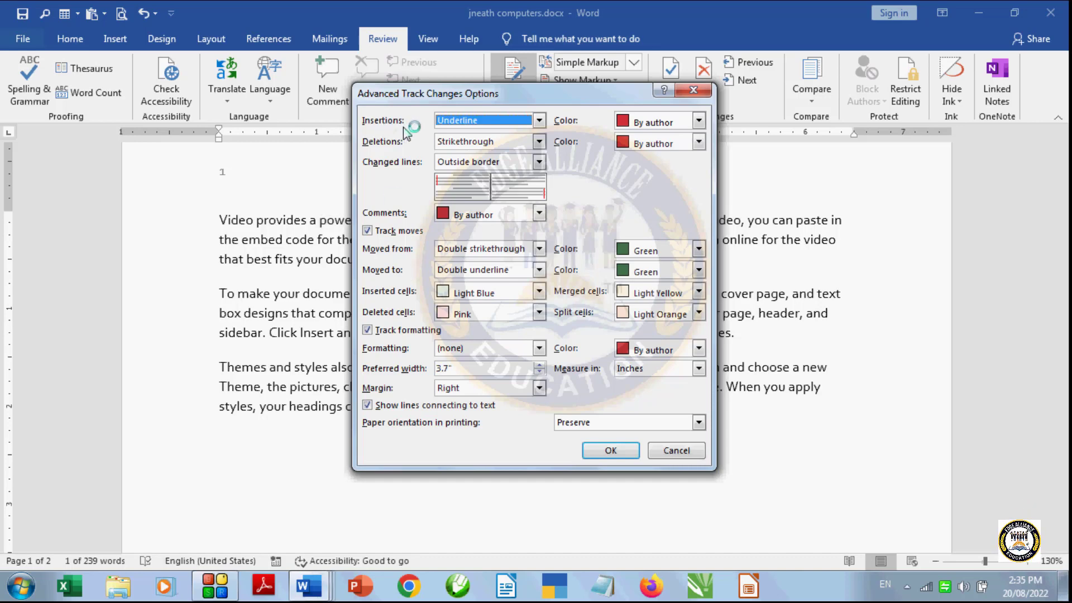
drag(491, 94, 529, 76)
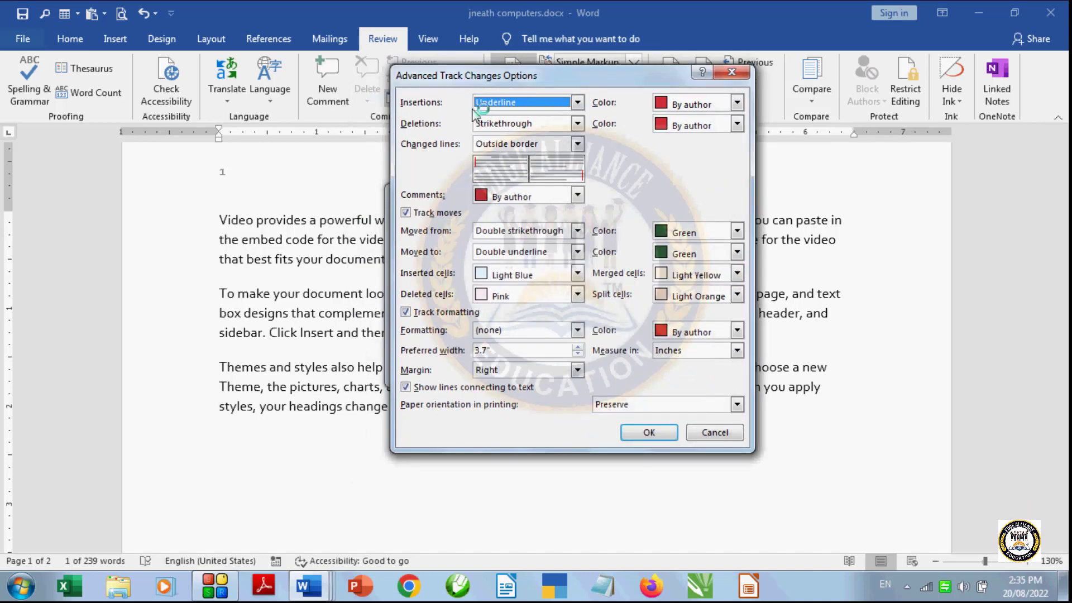
click(578, 103)
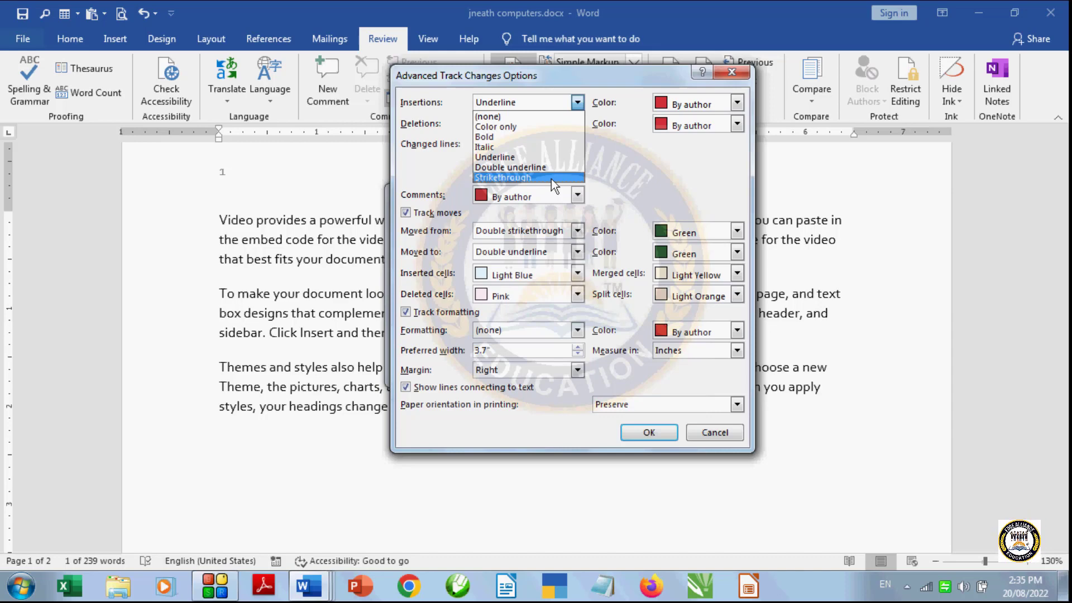
click(521, 136)
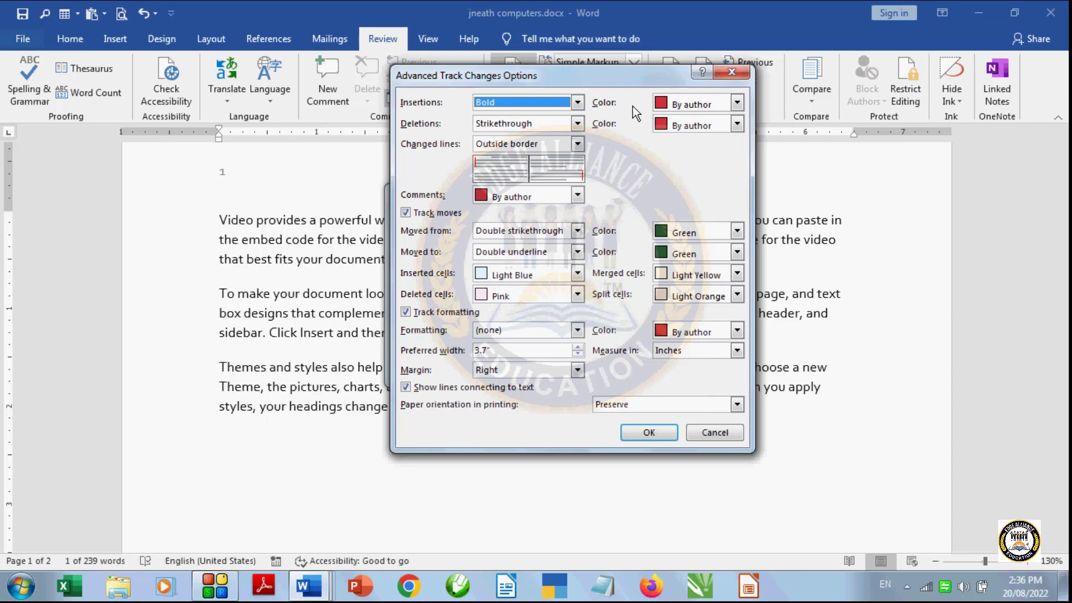
click(738, 103)
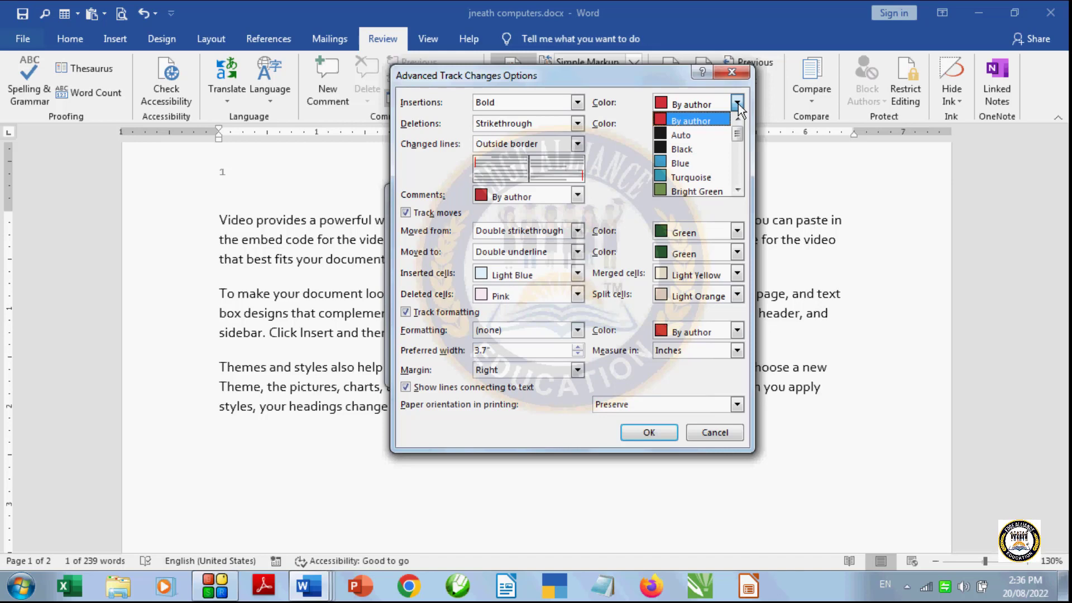
drag(738, 140, 738, 168)
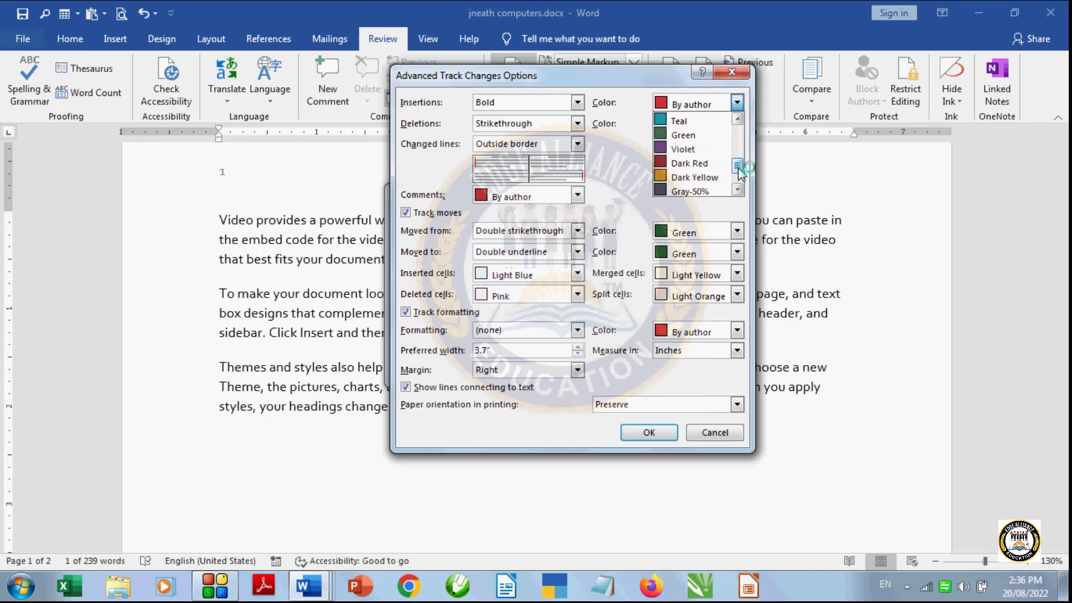
click(689, 163)
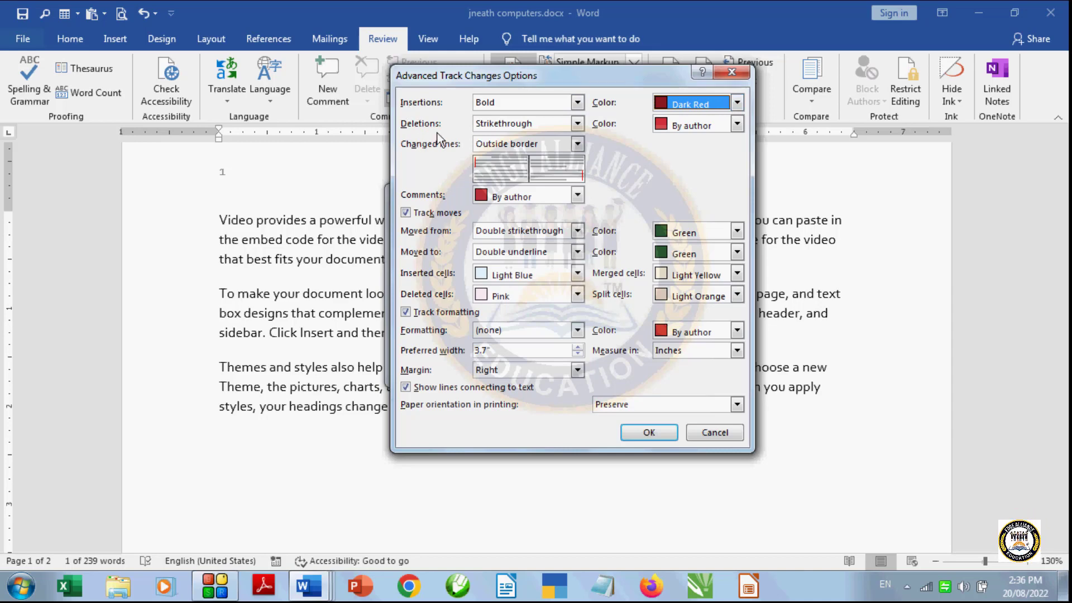
- Set tracked deletions to be marked with a Double underline in Blue
click(574, 124)
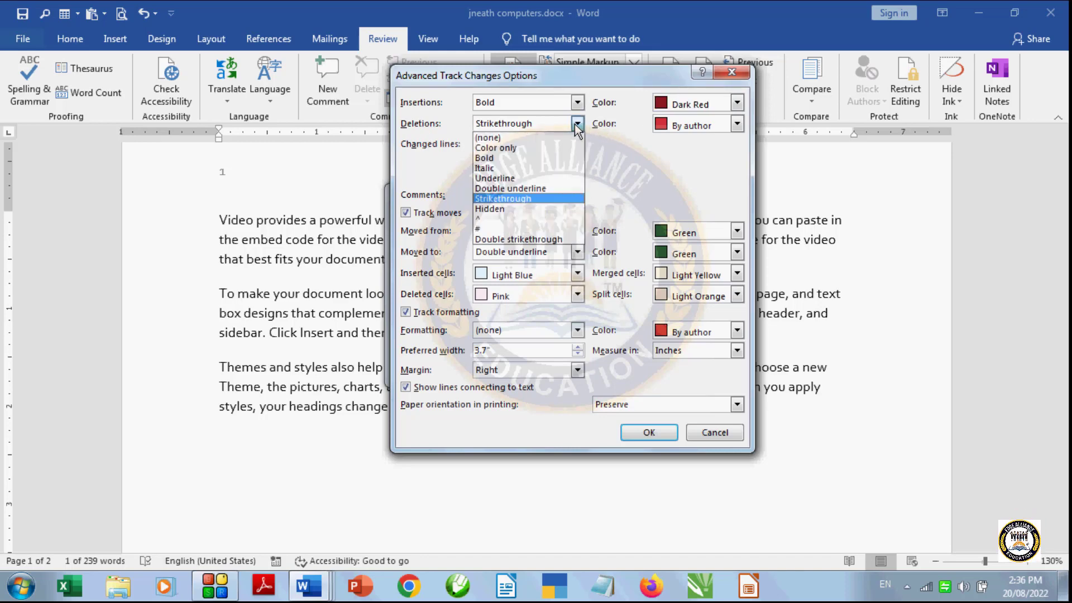
click(551, 188)
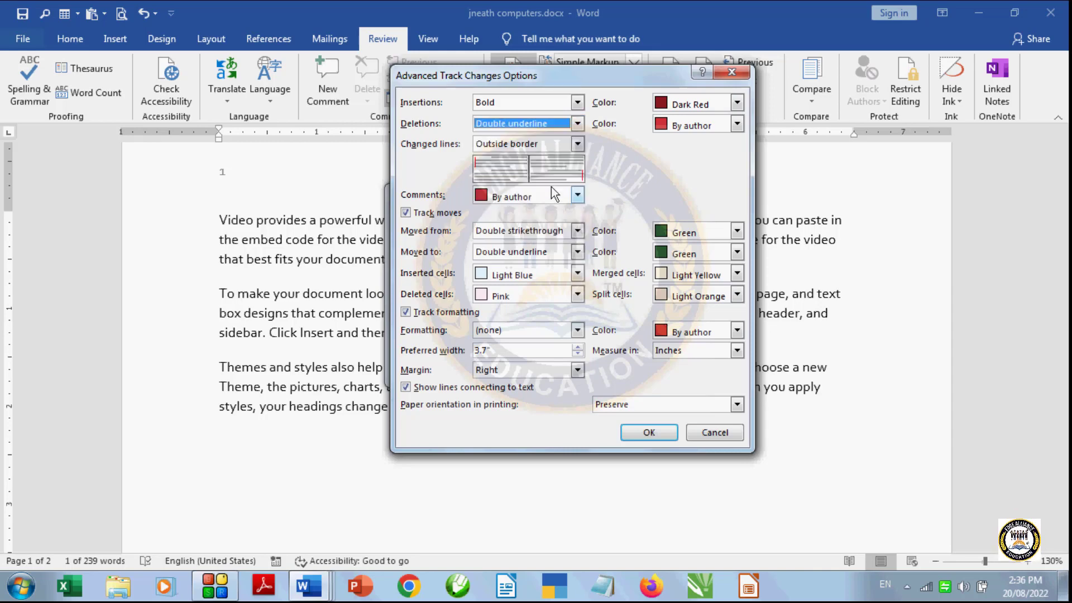
click(738, 122)
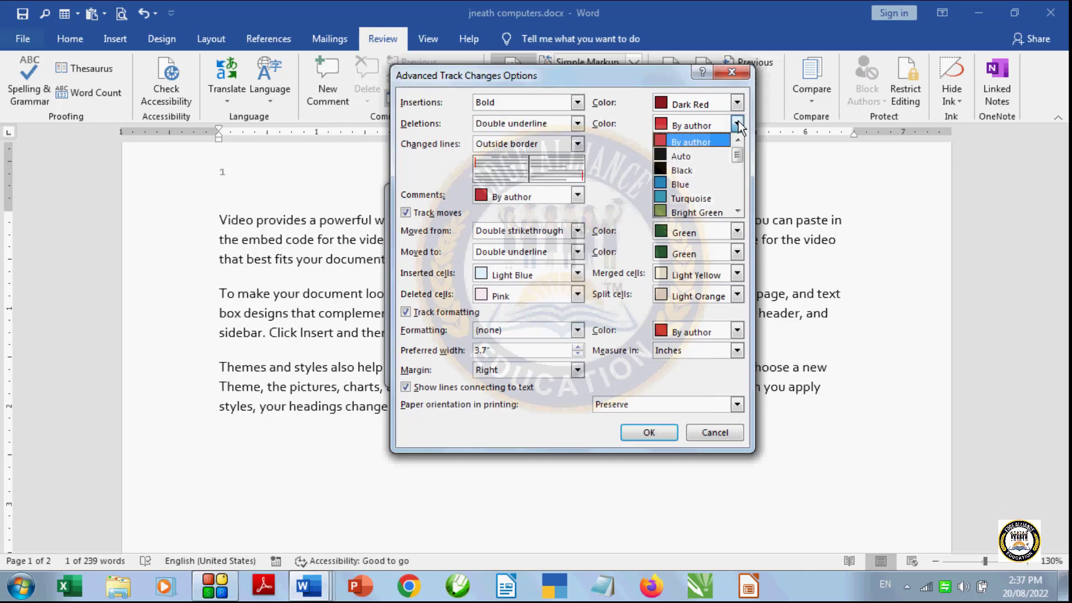
click(710, 183)
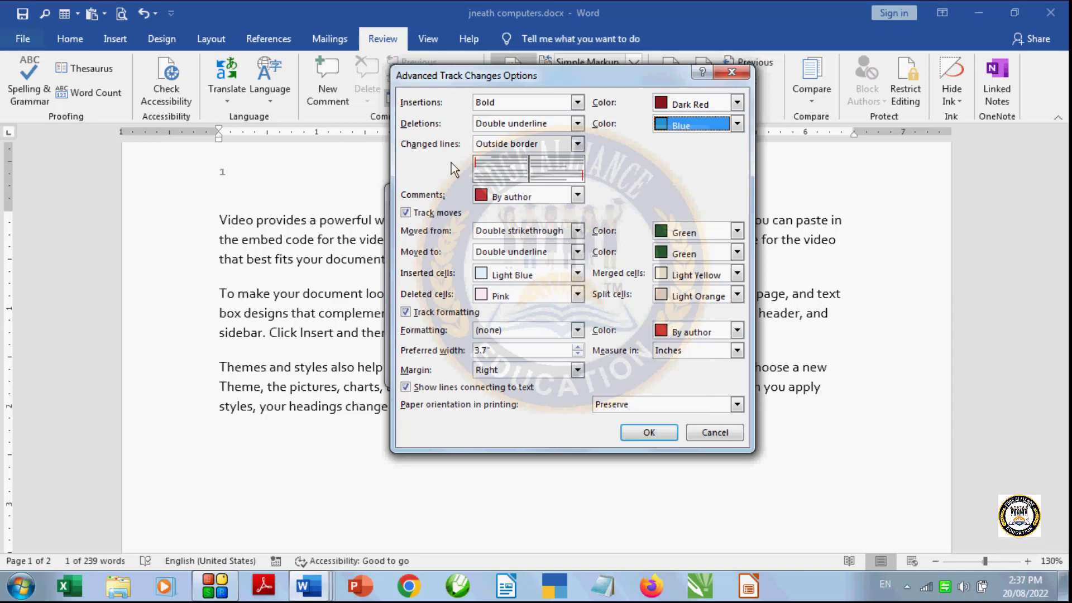
- Mark changed lines with a Left border and set the comment color to Green
click(578, 143)
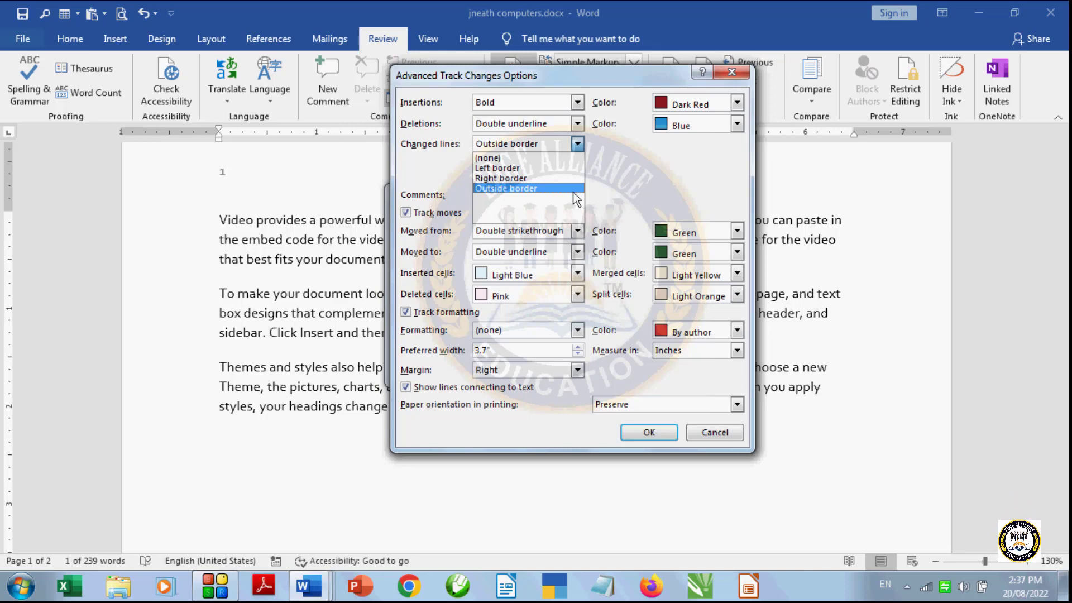
click(545, 166)
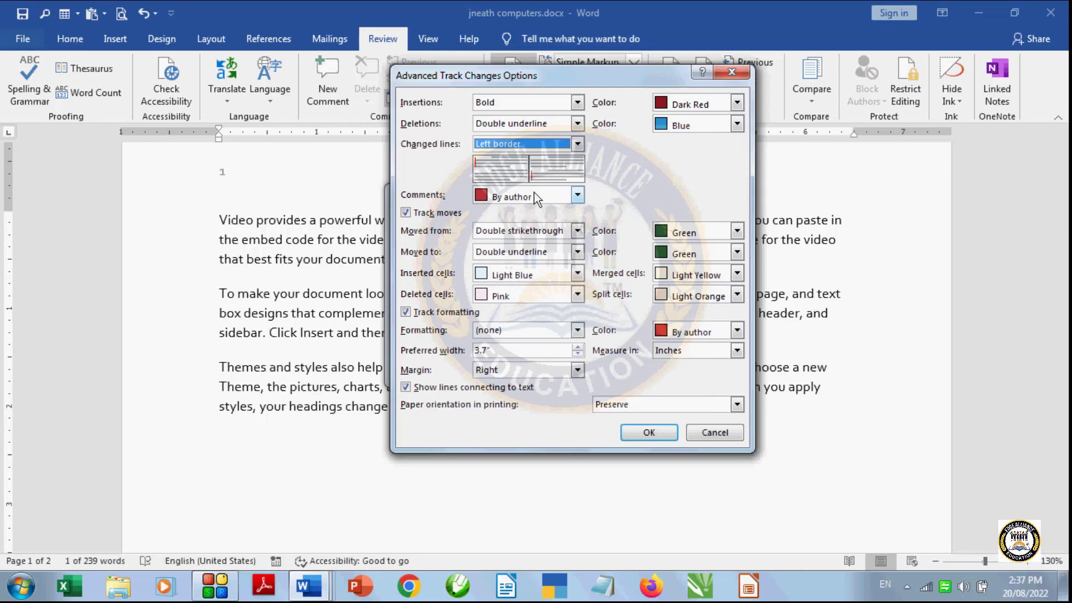
click(578, 195)
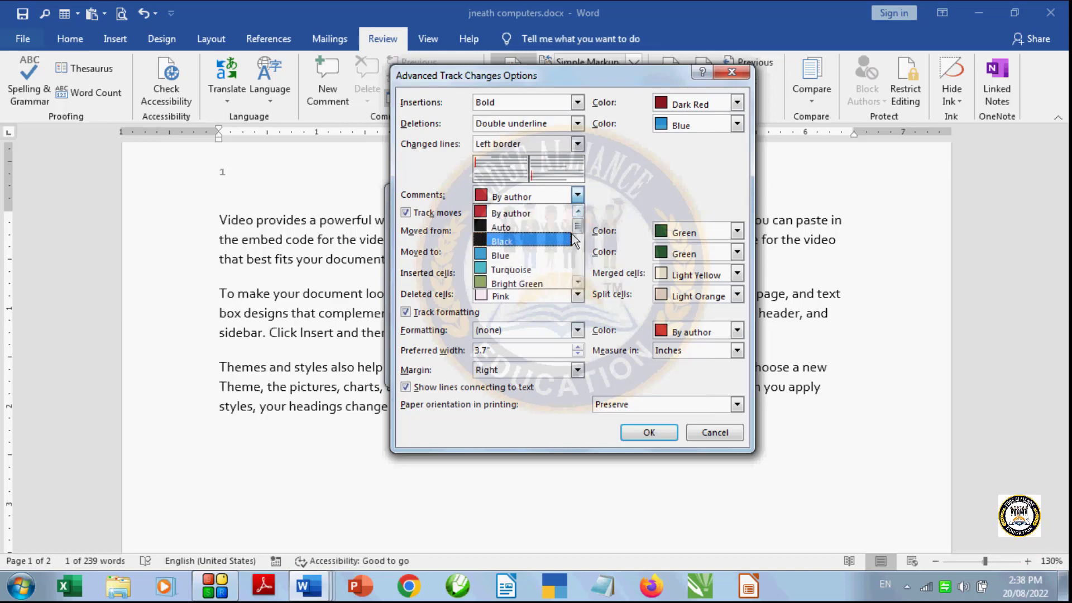
drag(580, 226, 583, 250)
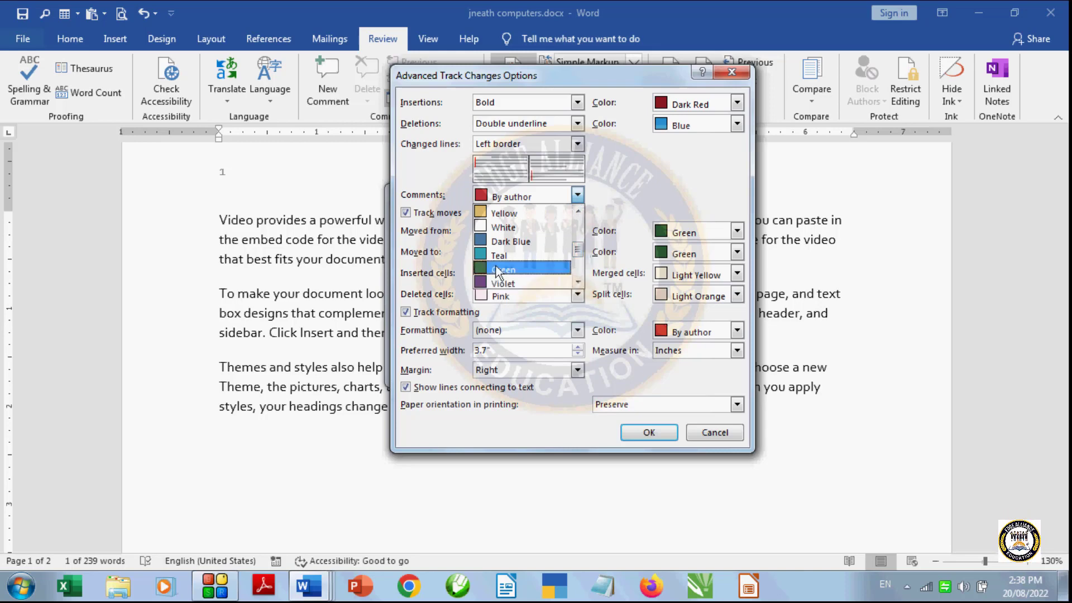
click(496, 268)
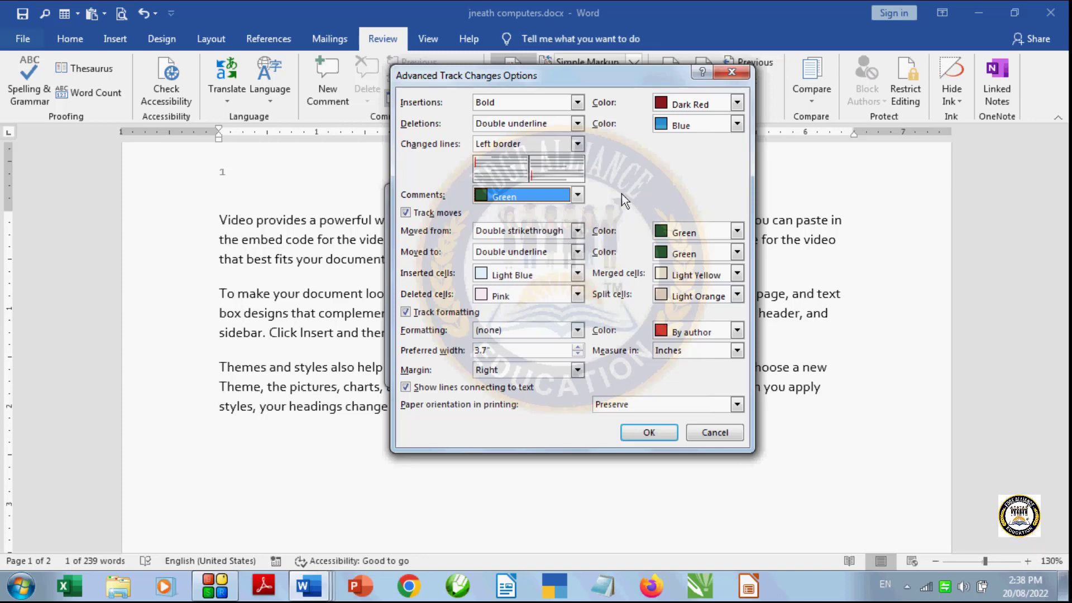
- Set the mark for text moved from its original place to Strikethrough in Teal
click(578, 232)
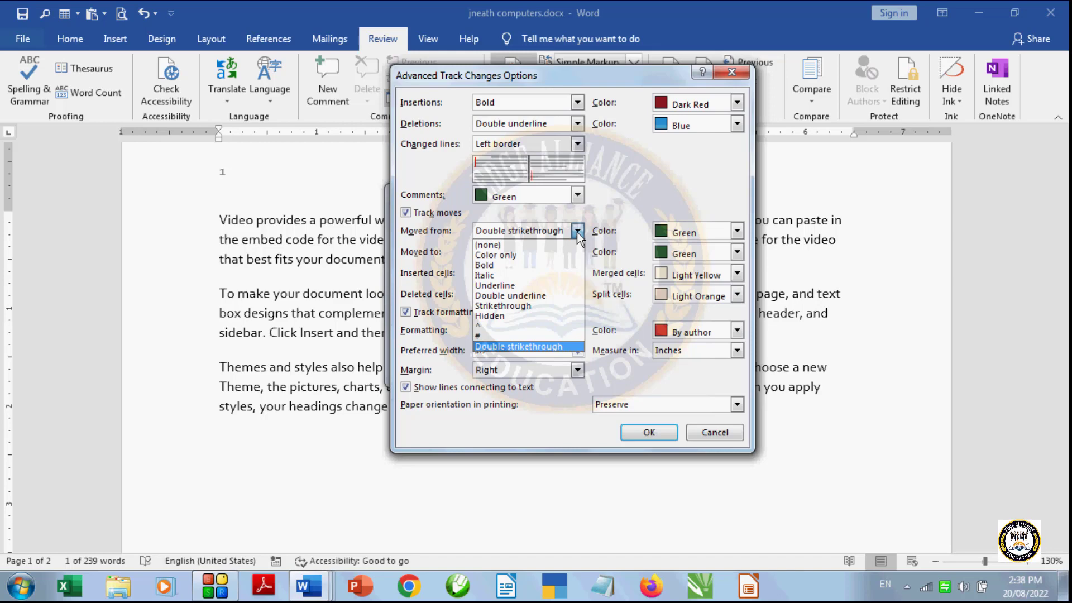
click(530, 305)
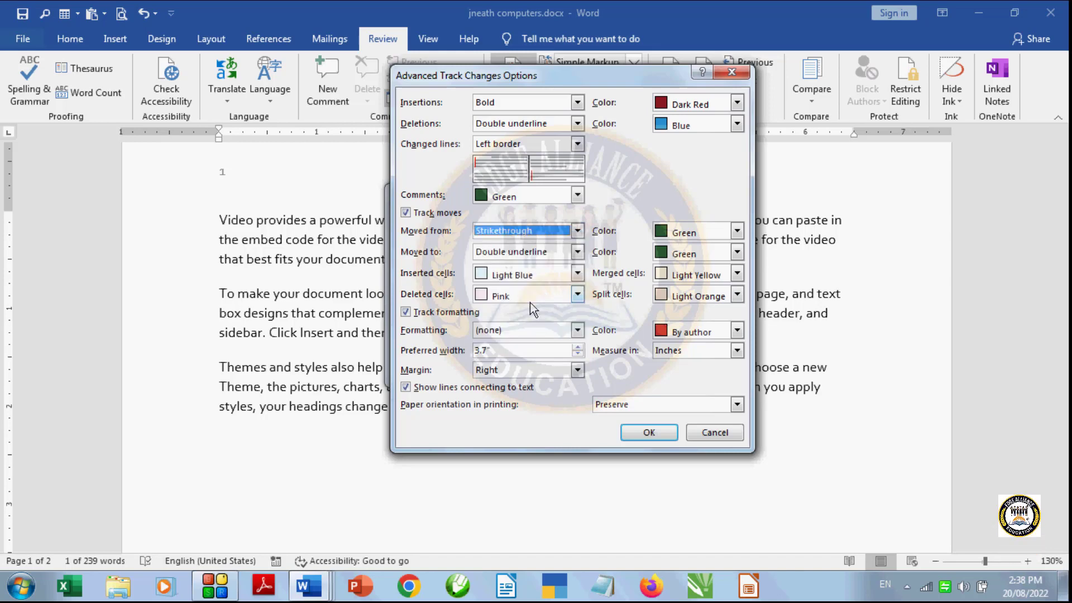
click(738, 230)
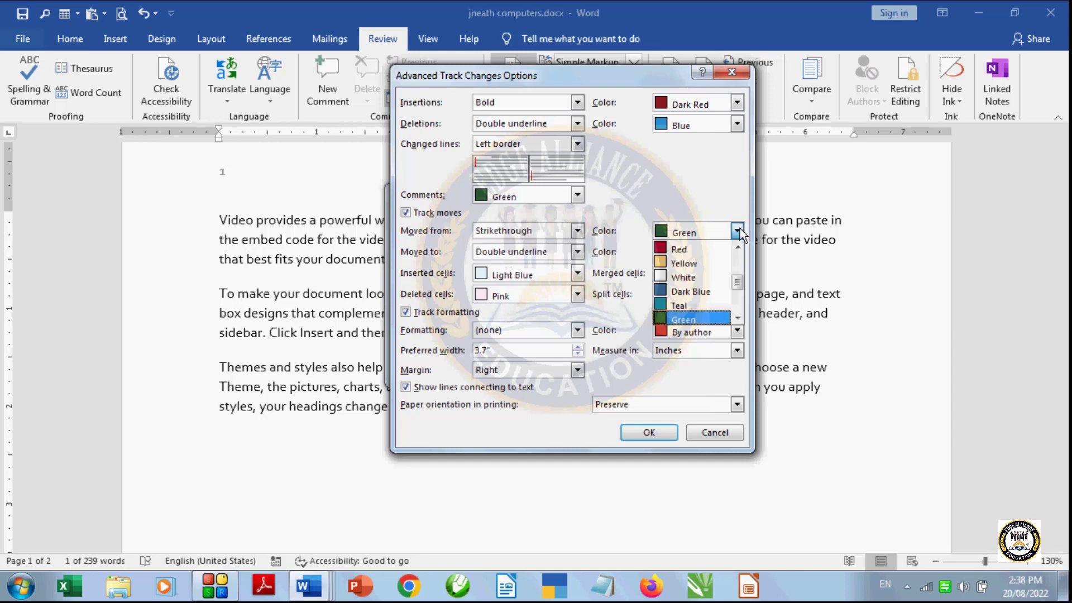
click(717, 302)
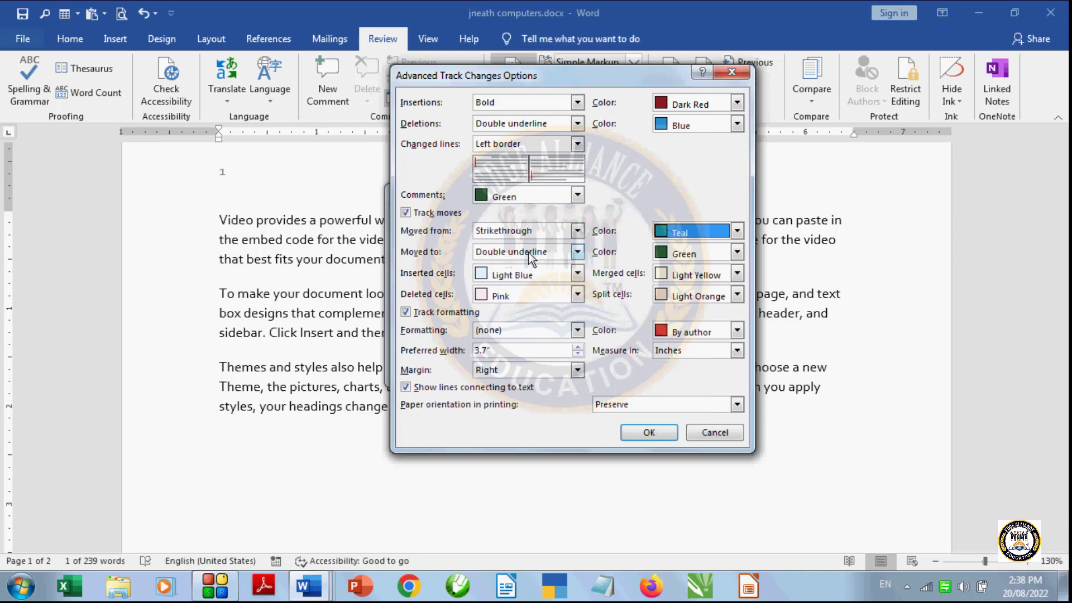
- Set the mark for text moved to a new place to Strikethrough in Classic Red
click(579, 251)
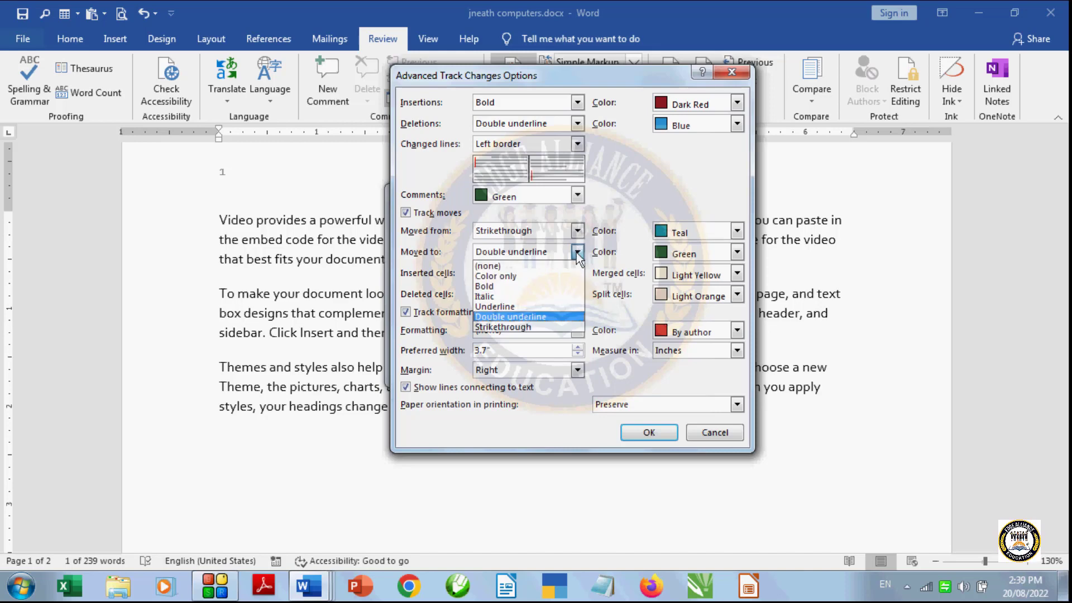
click(553, 329)
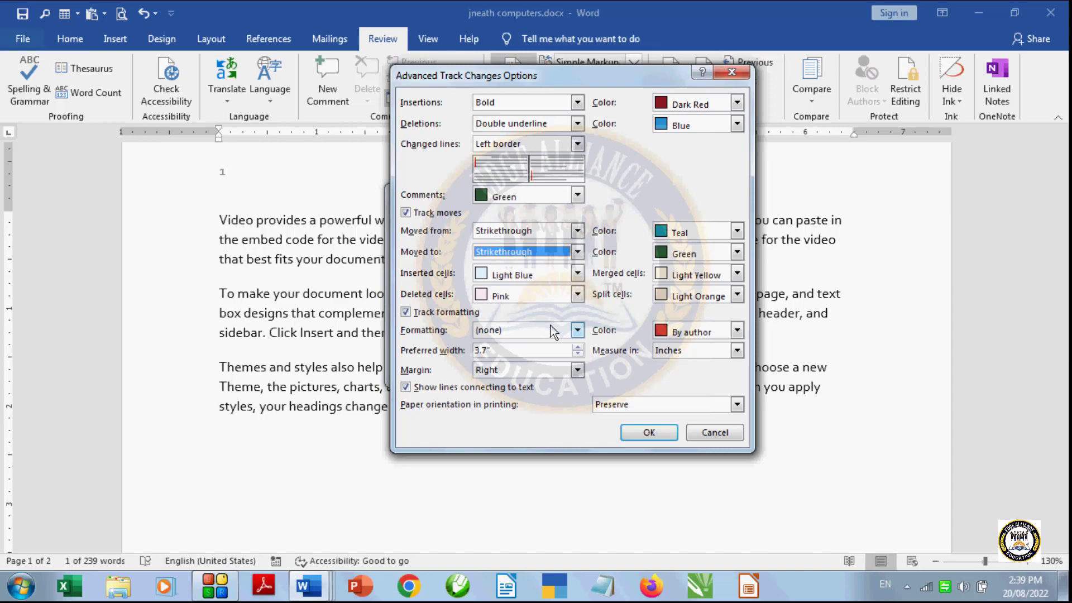
click(737, 252)
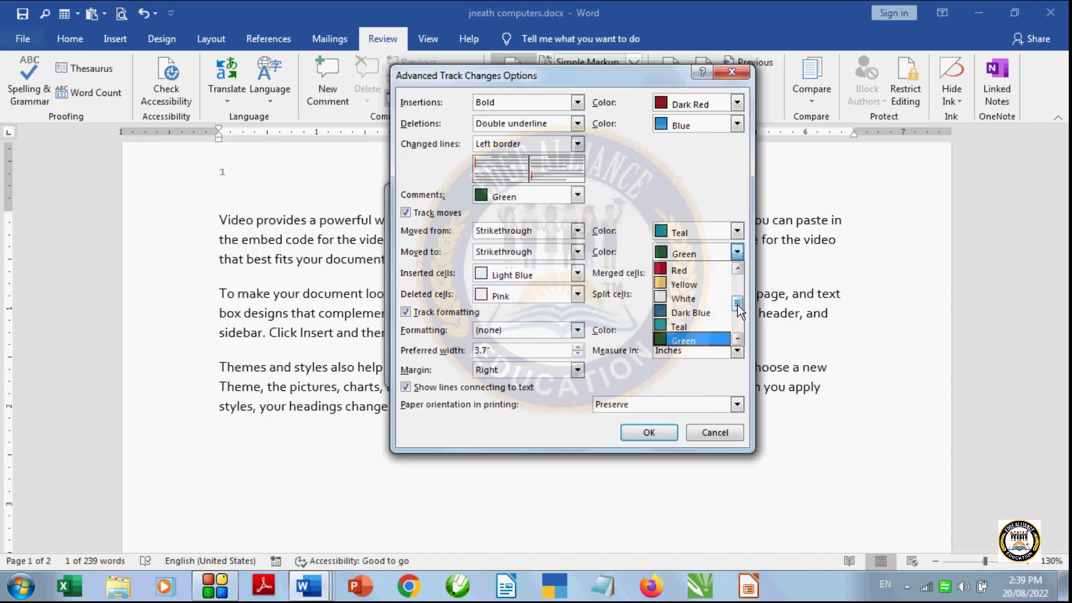
drag(738, 304, 738, 325)
click(702, 327)
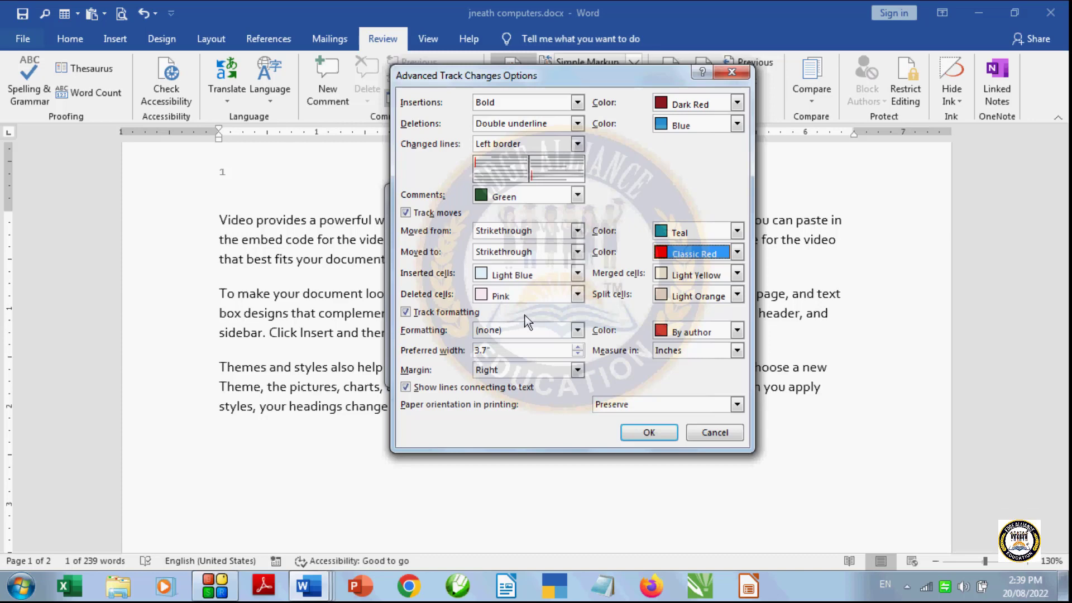
- Set tracked formatting changes to be marked with Double strikethrough in Classic Blue
click(579, 331)
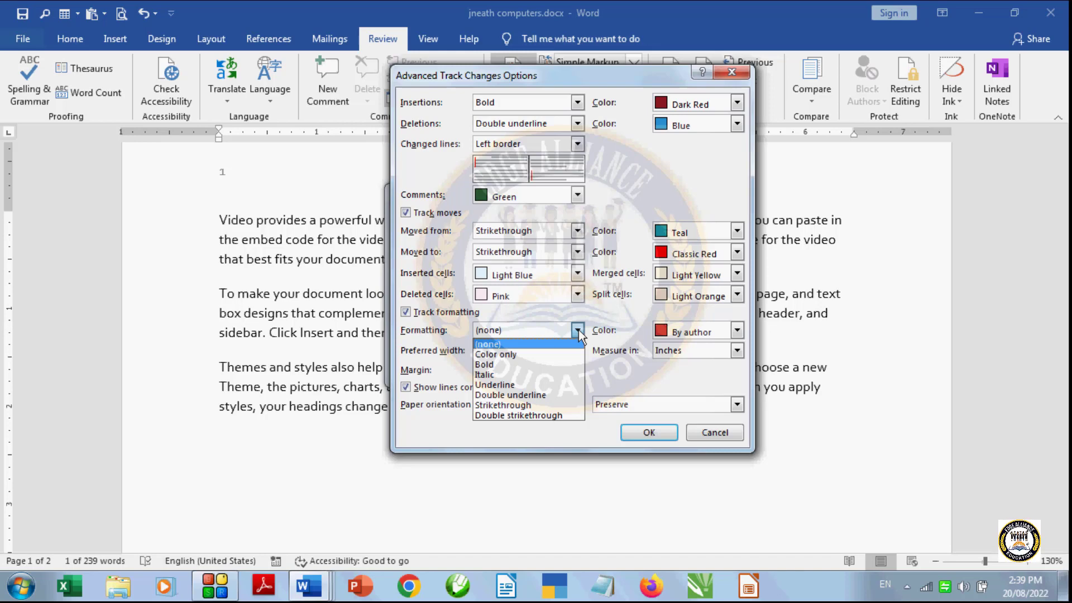
click(553, 416)
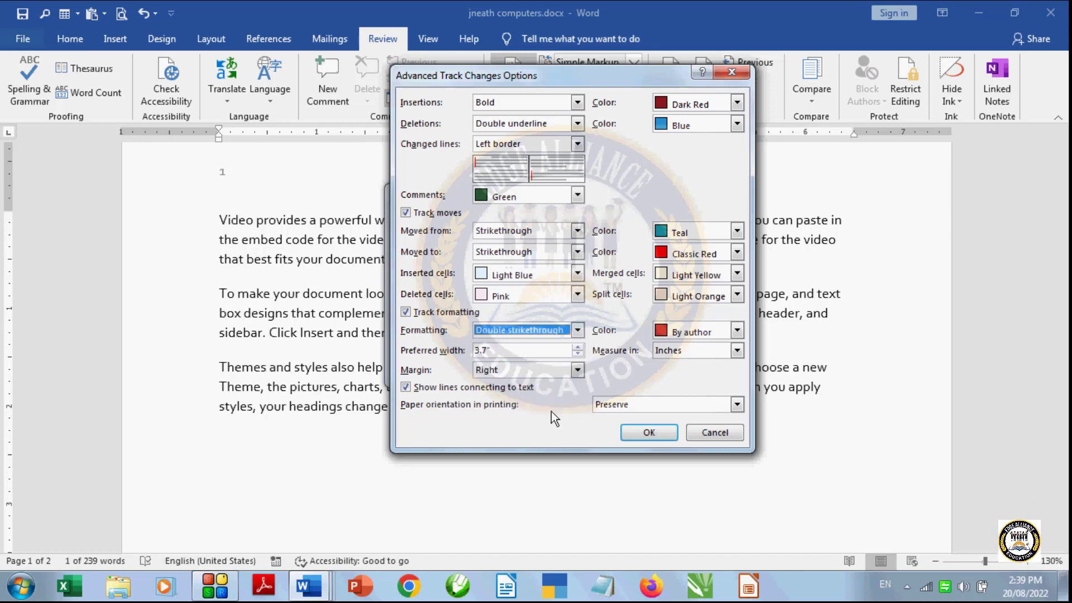
click(738, 331)
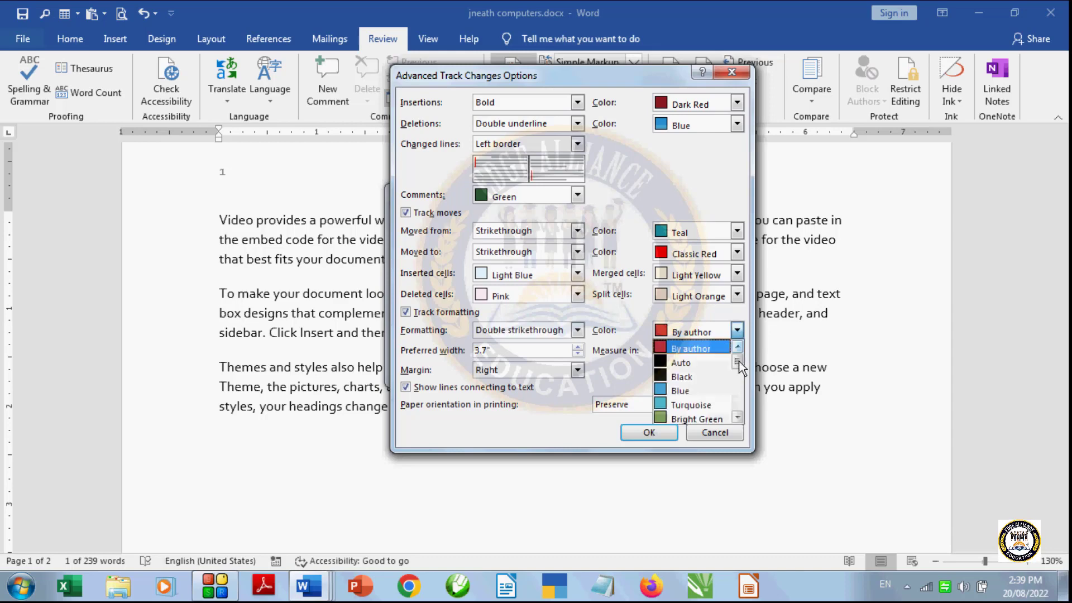
drag(739, 363, 738, 402)
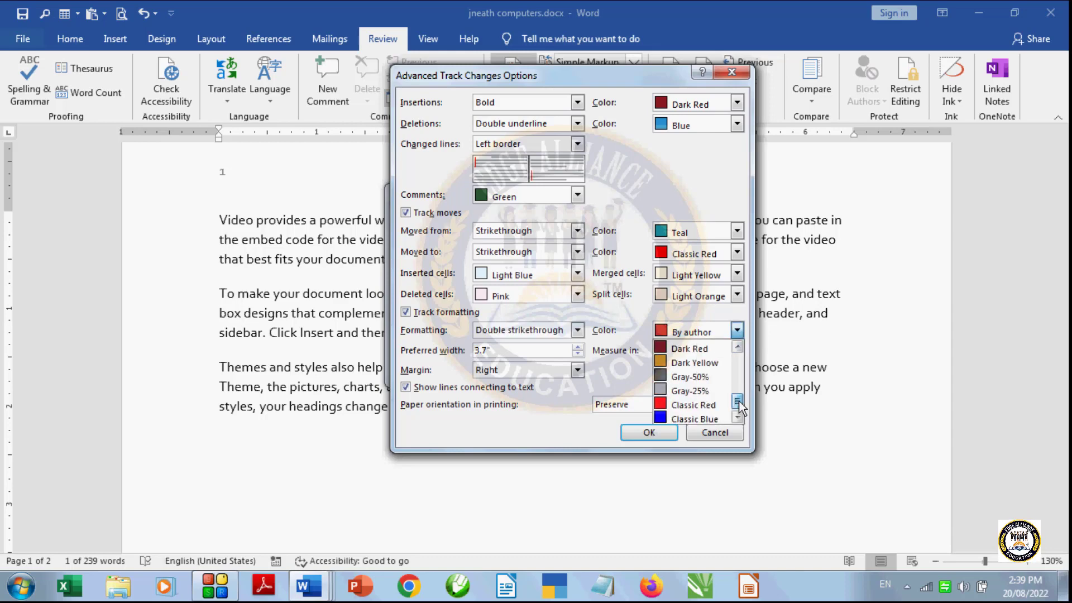
click(699, 419)
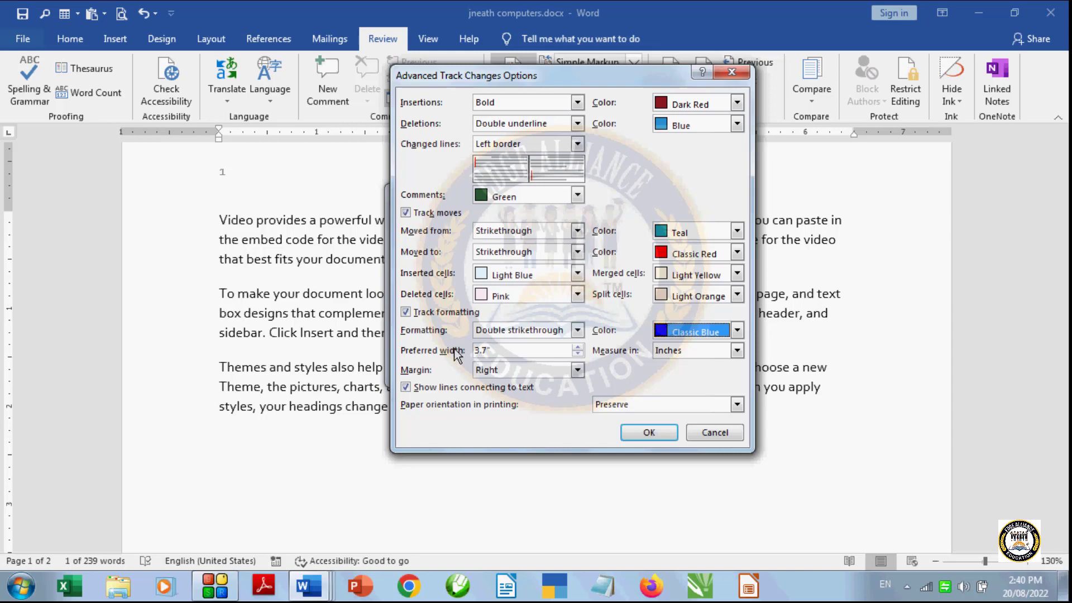
- Increase the preferred balloon width to 4 inches
click(578, 348)
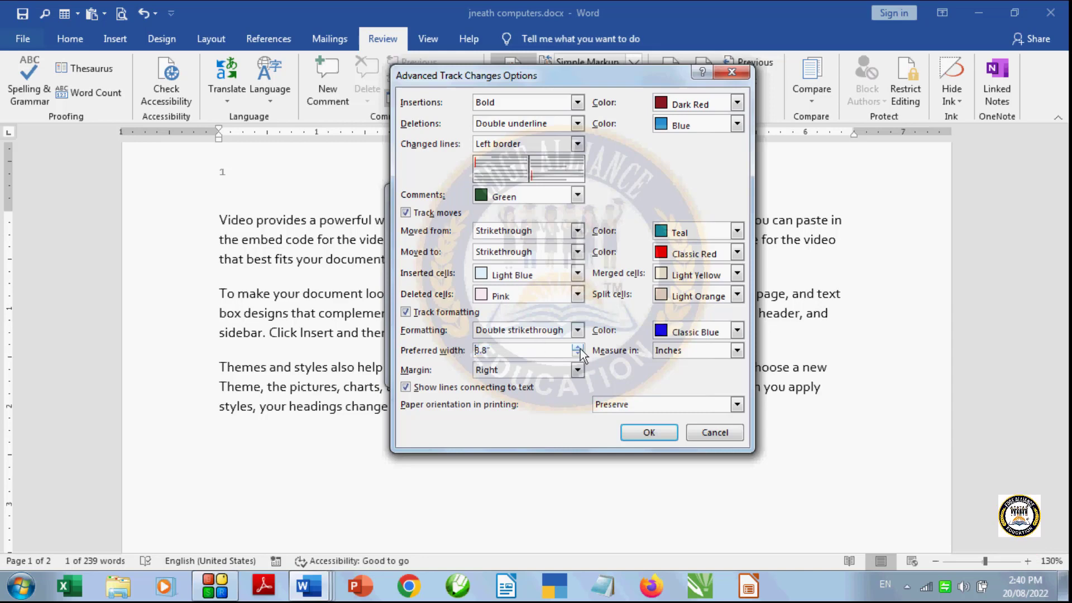
click(578, 348)
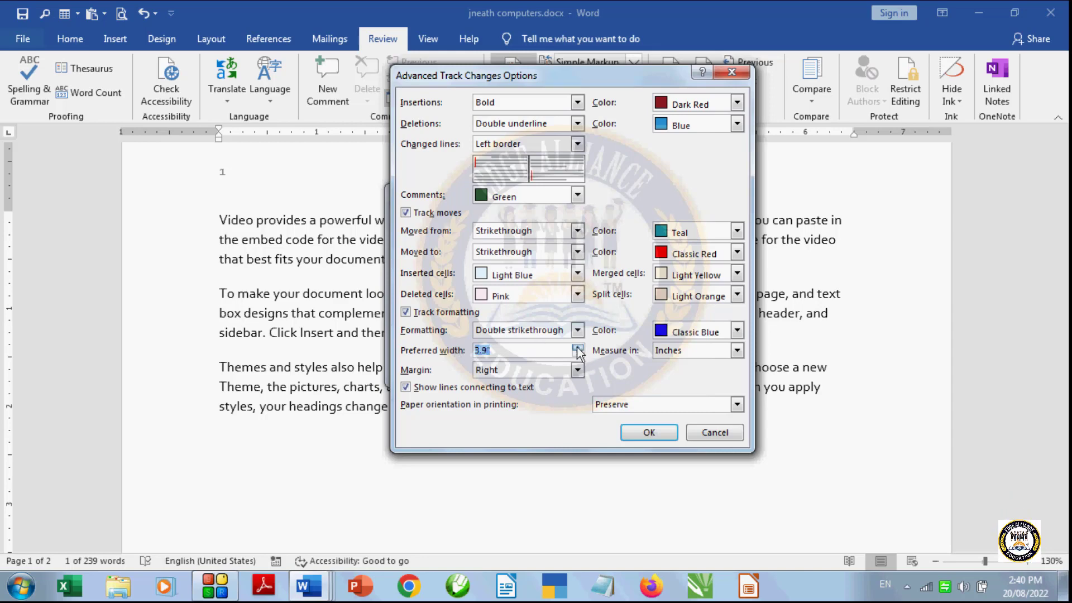
click(578, 348)
- Switch the balloon width's unit to Percent and back to Inches, and apply the advanced Track Changes options
click(737, 350)
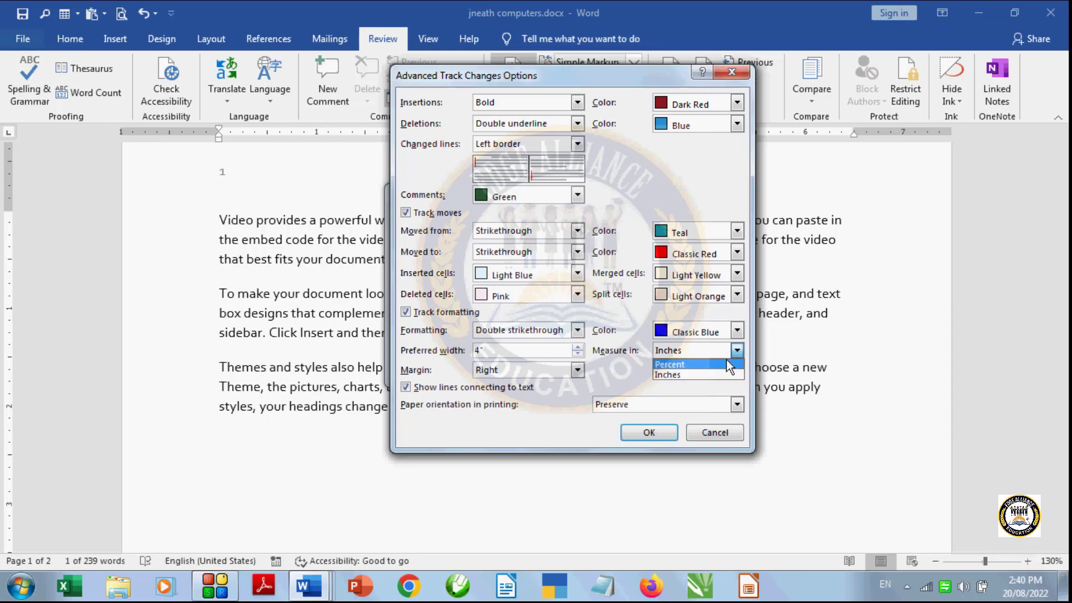
click(726, 361)
click(738, 351)
click(738, 351)
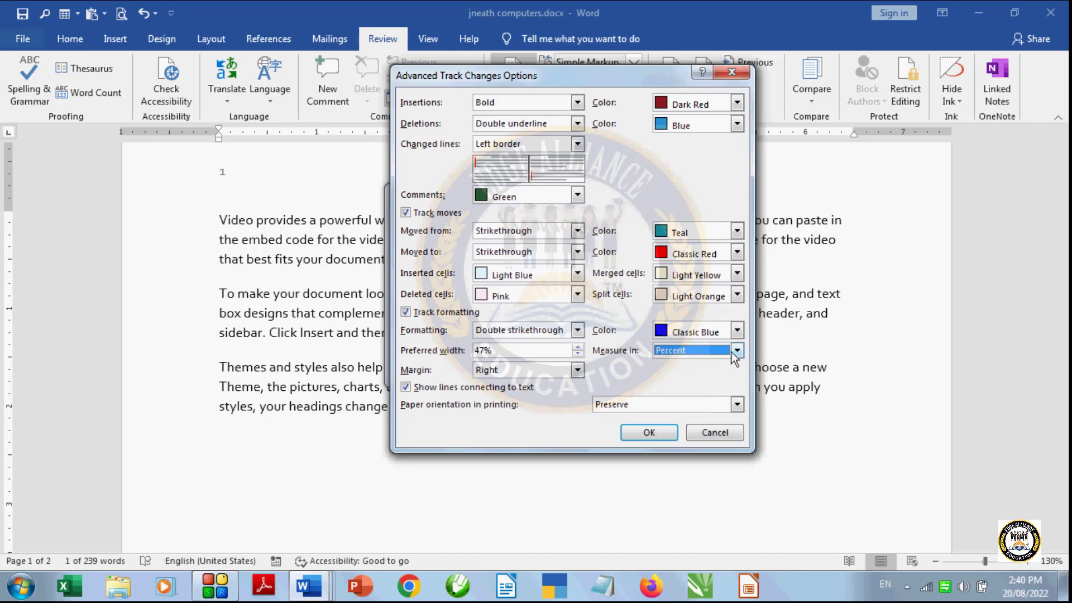
click(738, 350)
click(720, 375)
click(649, 433)
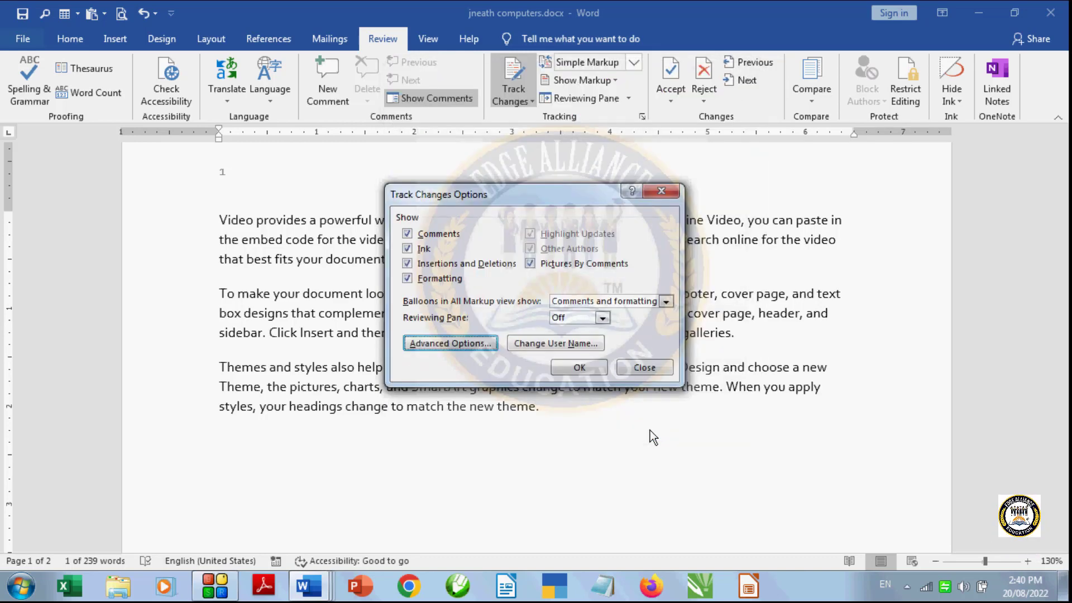
- Apply the Track Changes options, then add "edge educations" at the end of the first paragraph with All Markup displayed
click(584, 368)
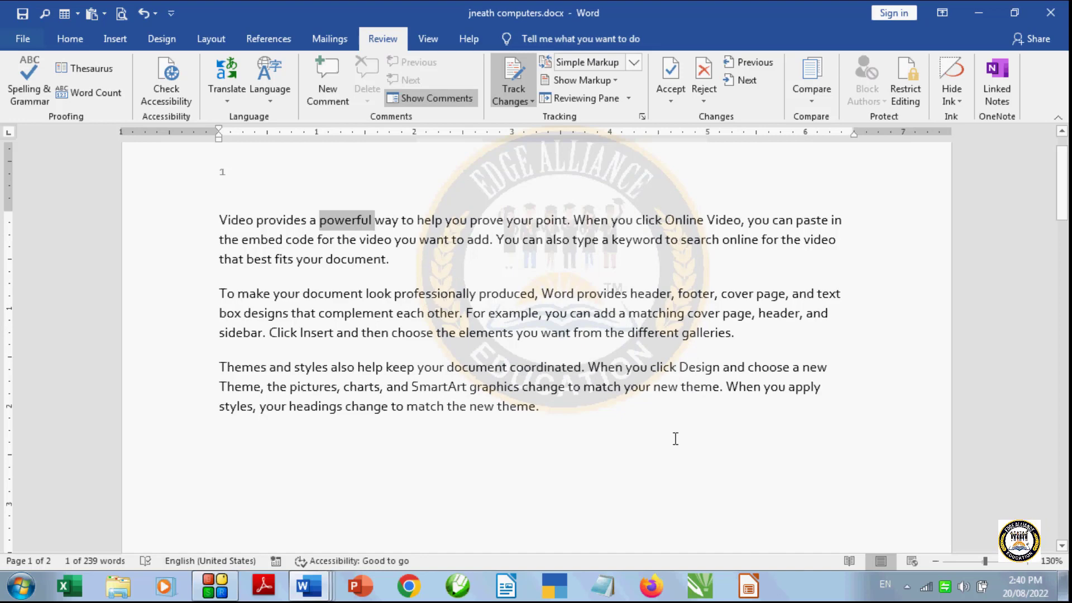
click(420, 255)
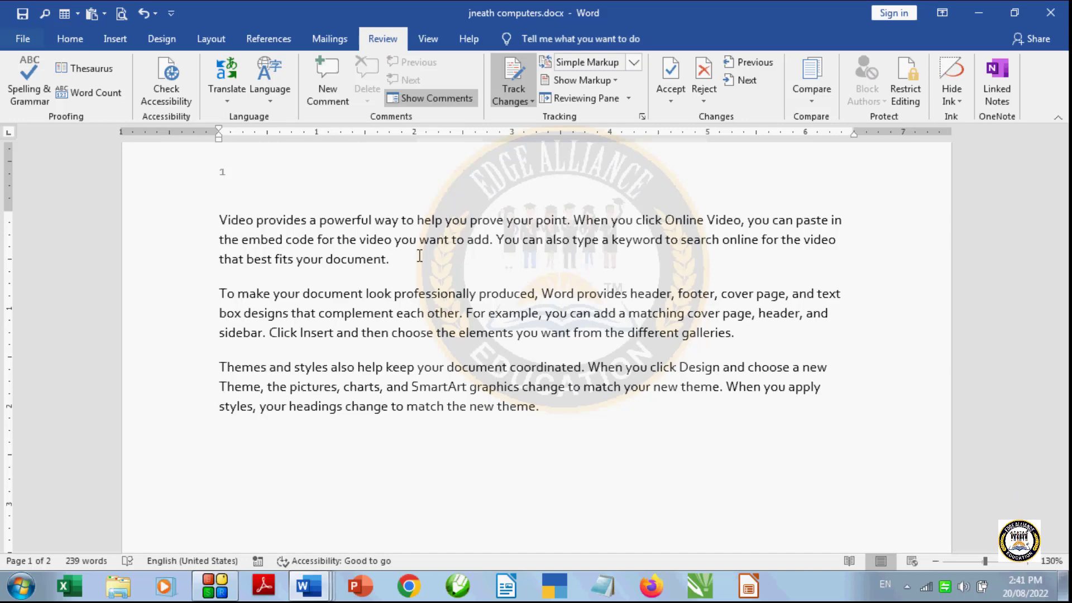
text(edge)
click(634, 63)
click(581, 94)
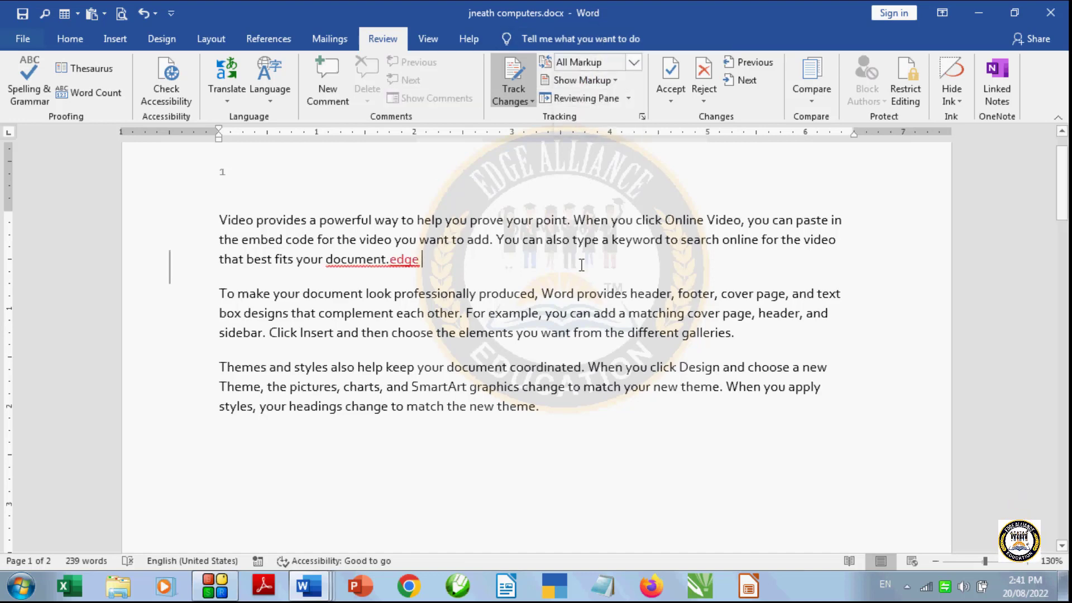
text(edu)
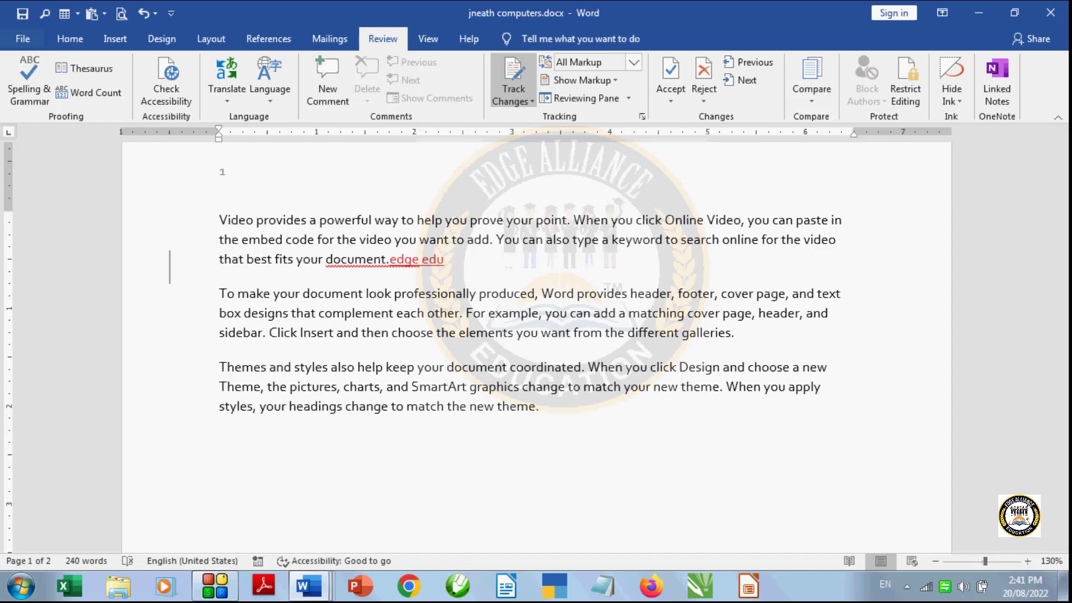
text(cations)
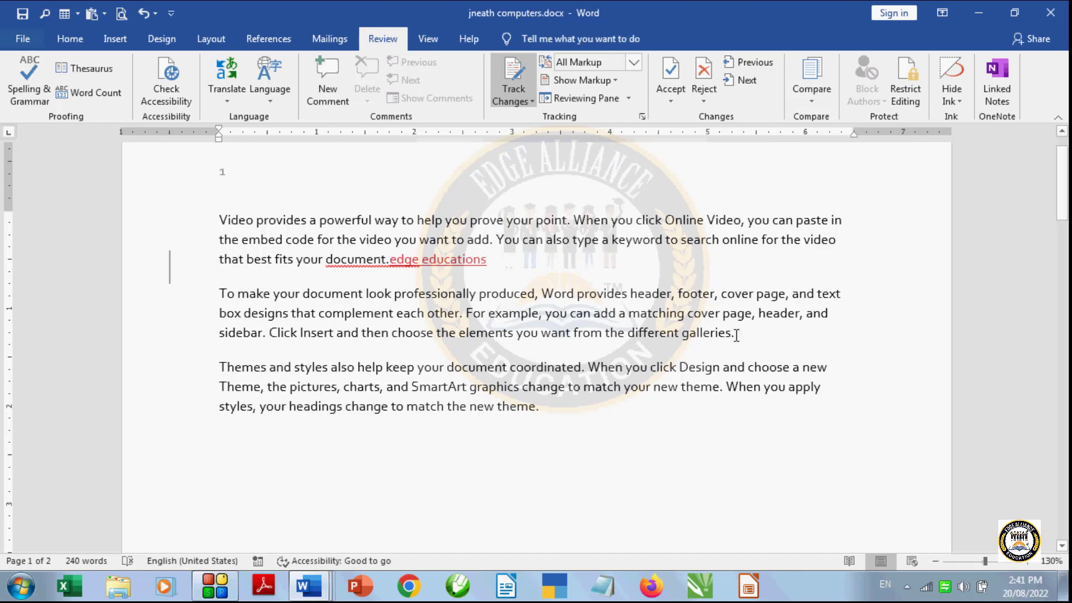
- Add "jkkjhfkjblkgnbknvkblnvknbk" after "galleries." and delete the third paragraph's opening text through "When you"
text(jkkj)
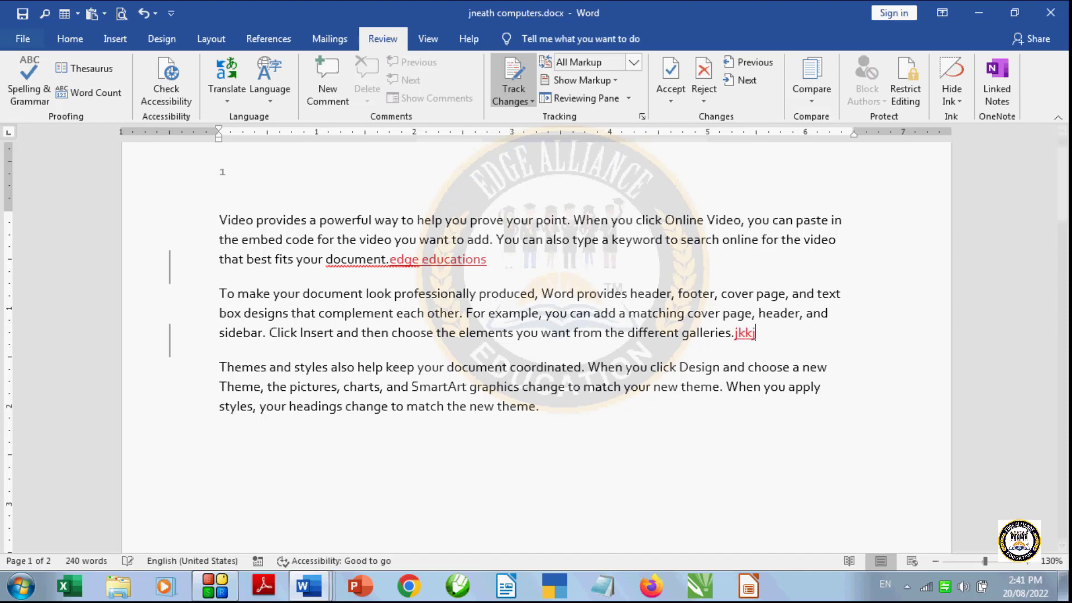
text(hfkjblkgnbknvkblnvknbk)
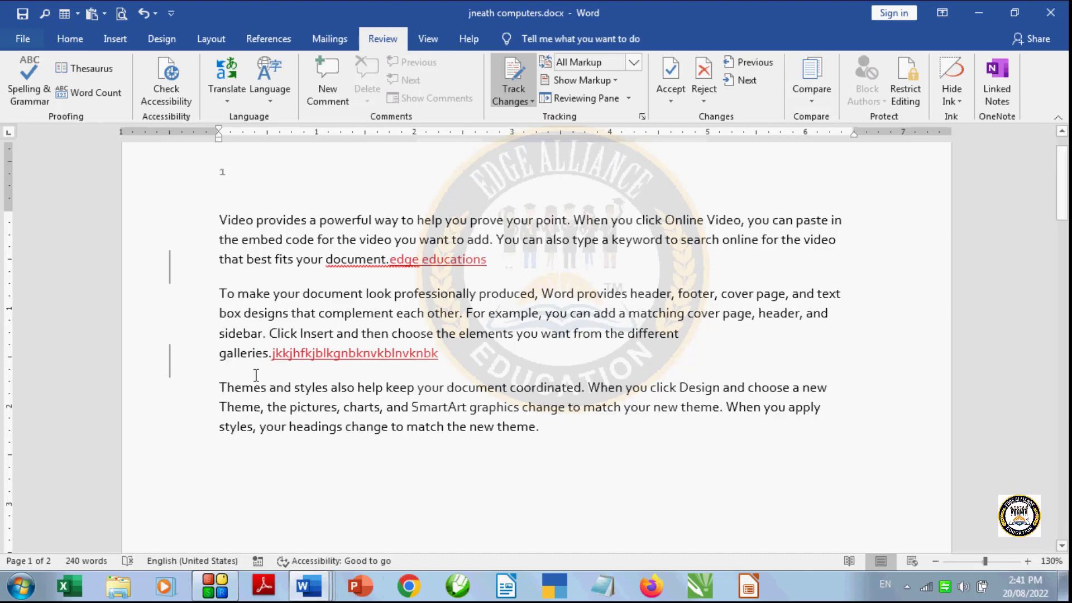
drag(220, 387, 638, 398)
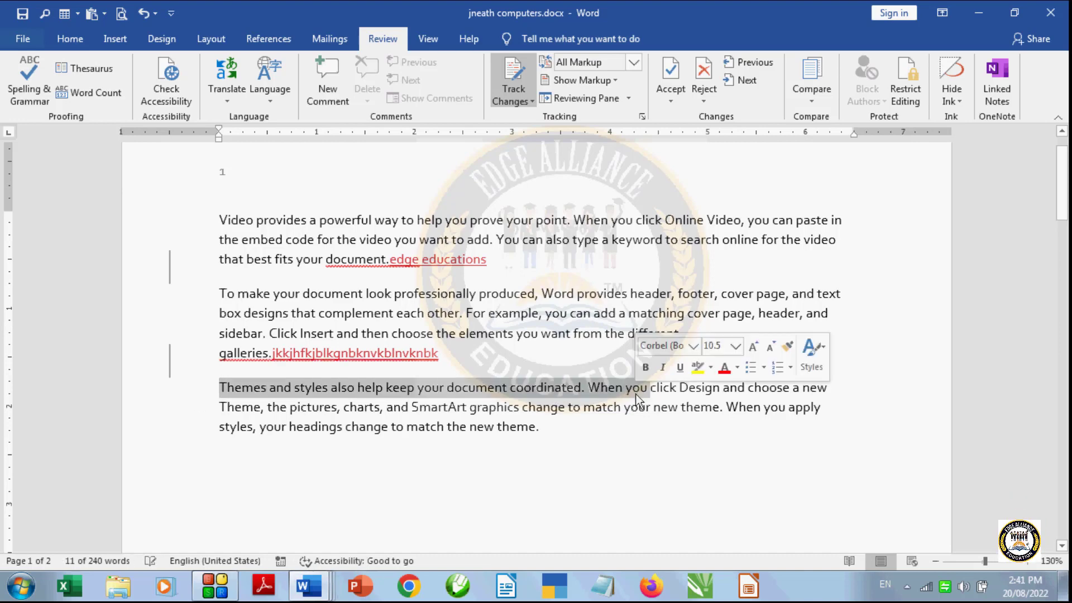
key(Delete)
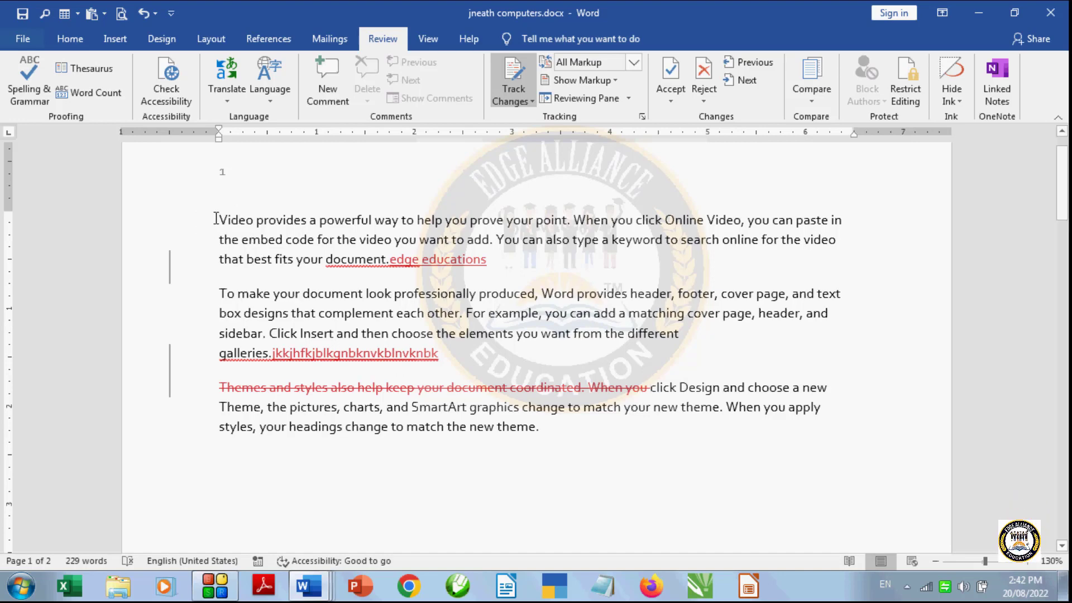
- Set the first paragraph's opening line to 14 pt and delete the second paragraph's text from "produced" through "matching"
drag(217, 219, 923, 230)
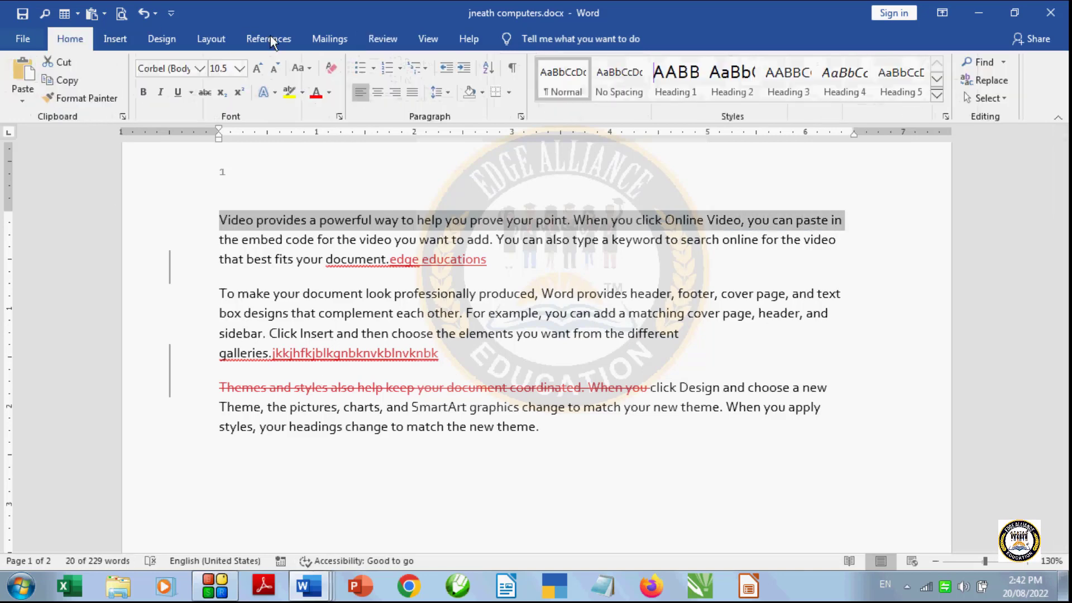
click(239, 68)
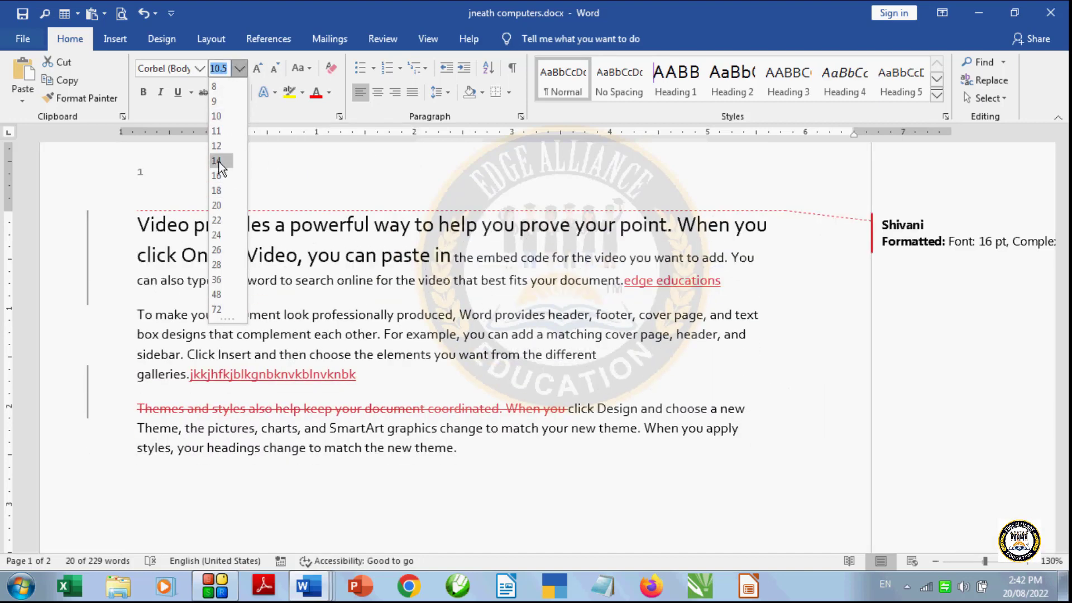
click(218, 160)
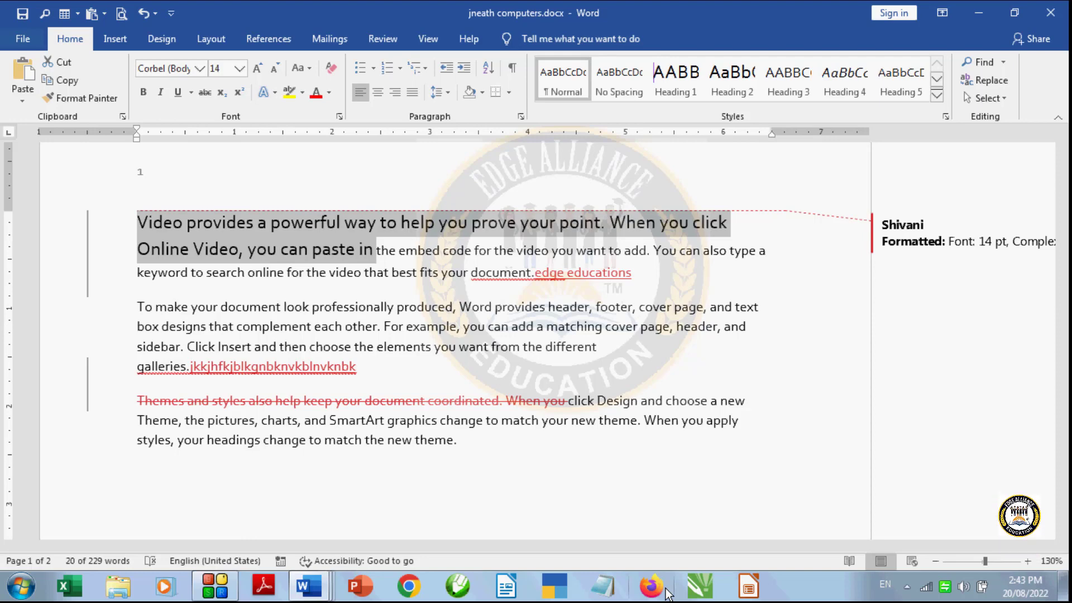
drag(416, 307, 592, 327)
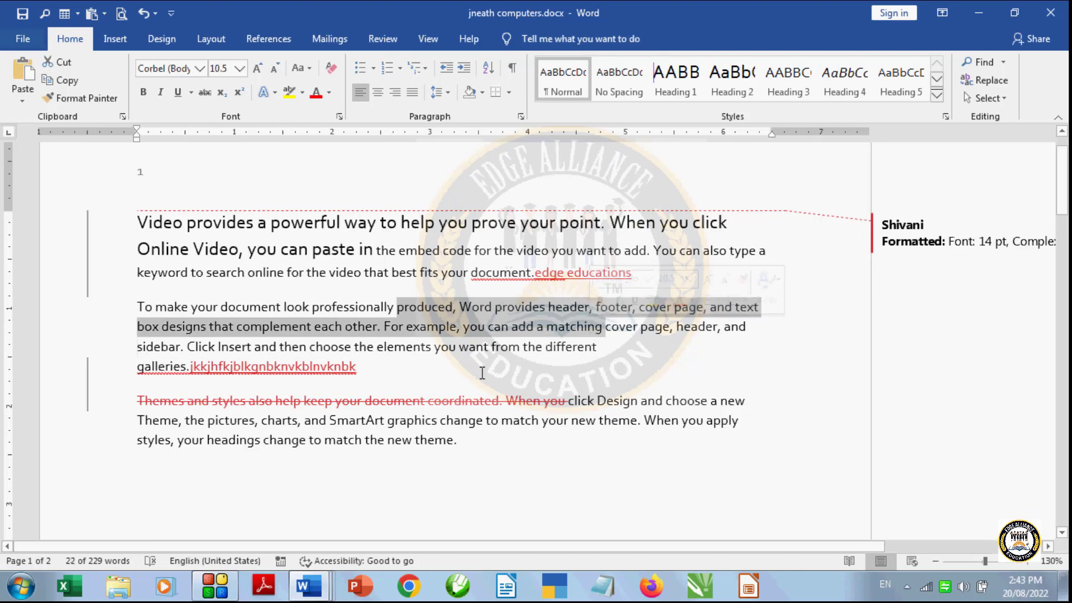
key(Delete)
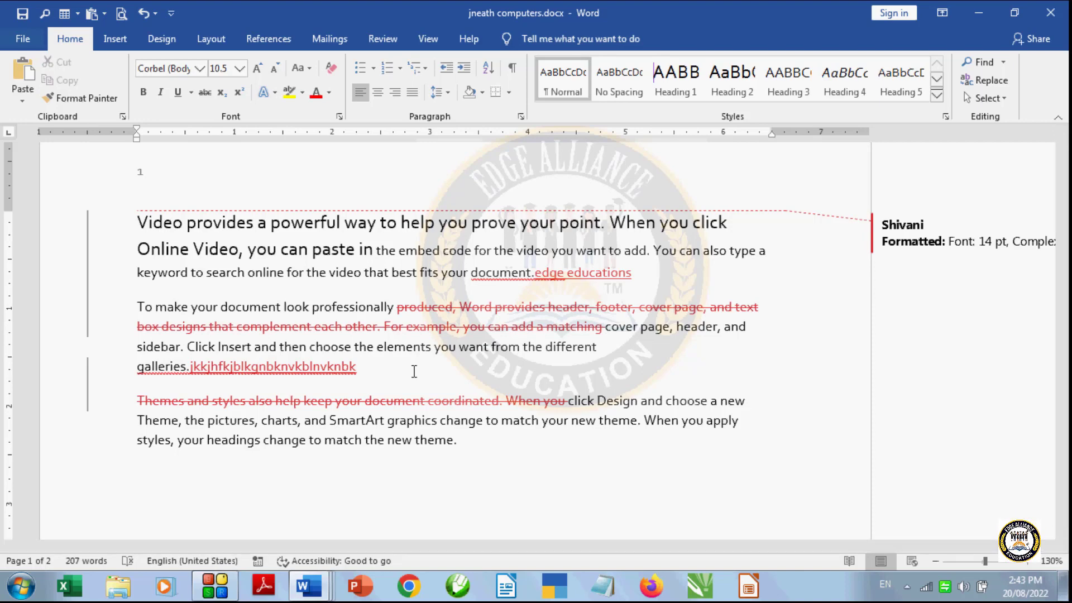
- Add the comment "design" to the word "theme" at the end of the third paragraph
double_click(428, 442)
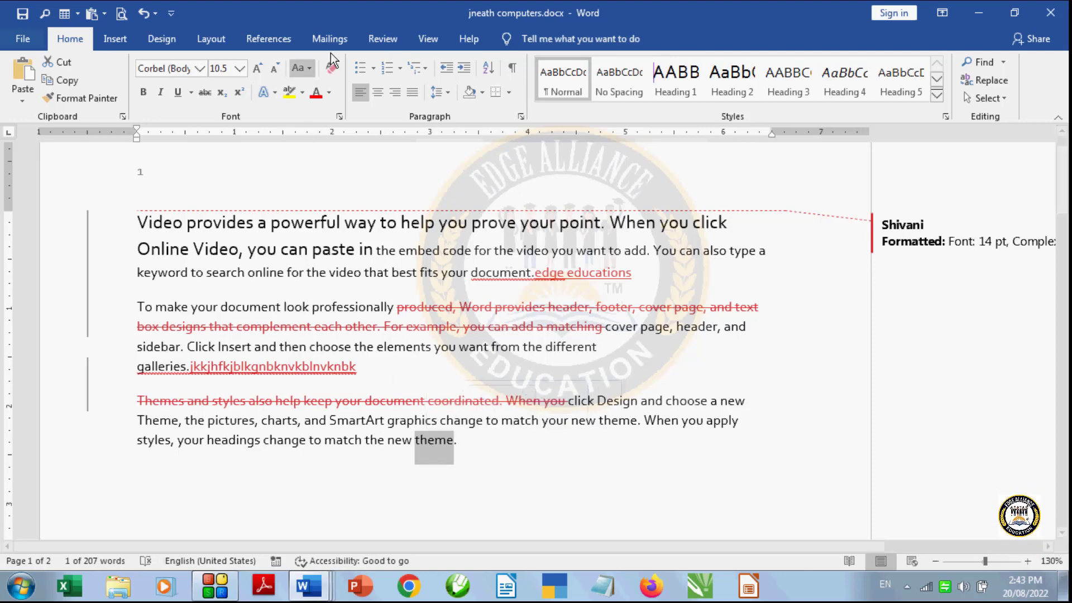
click(385, 41)
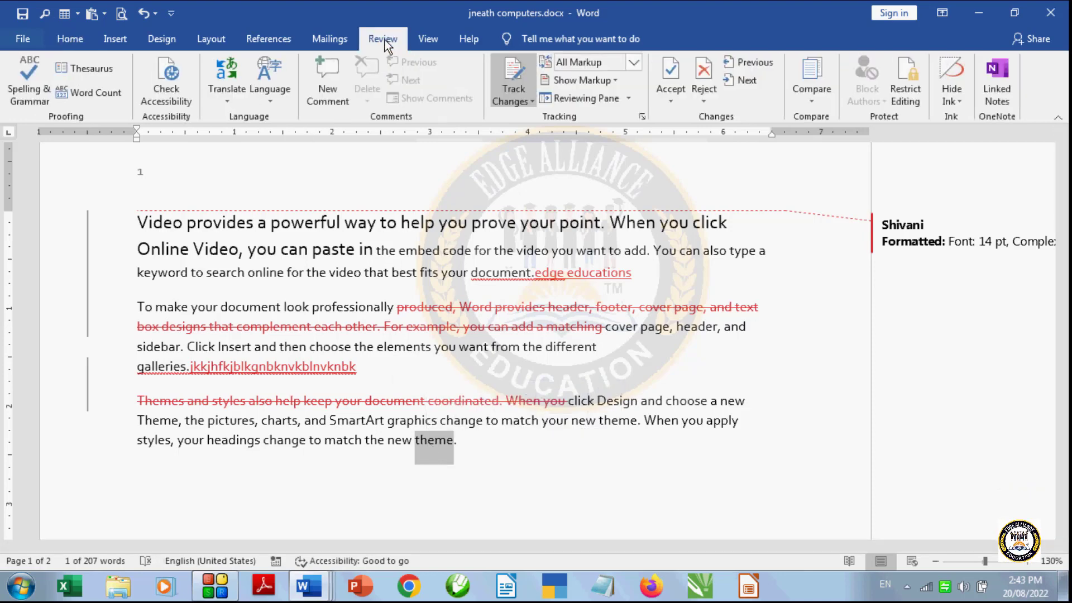
click(328, 94)
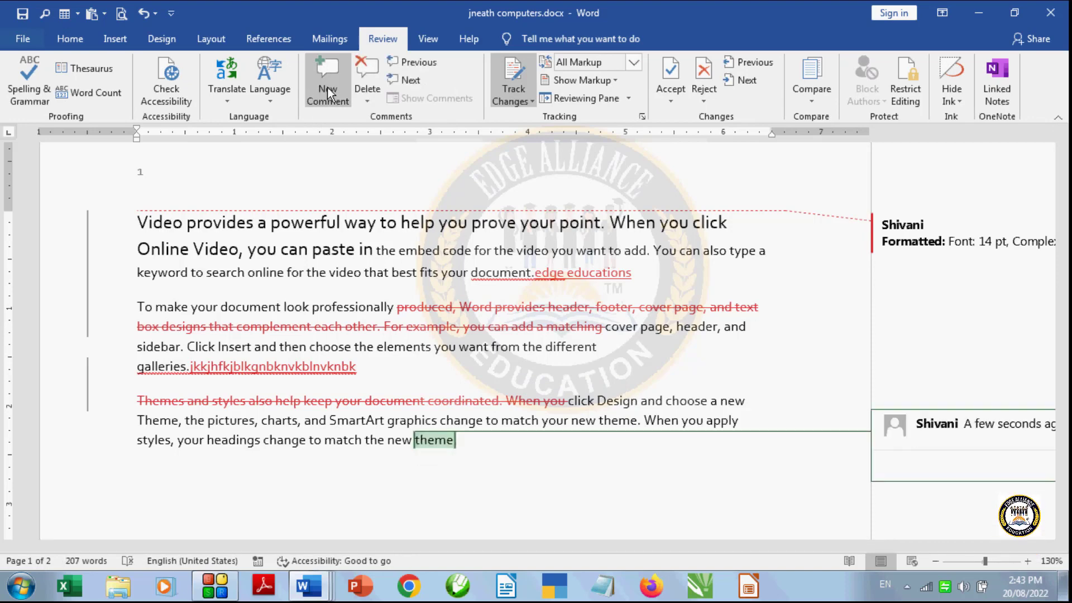
text(de)
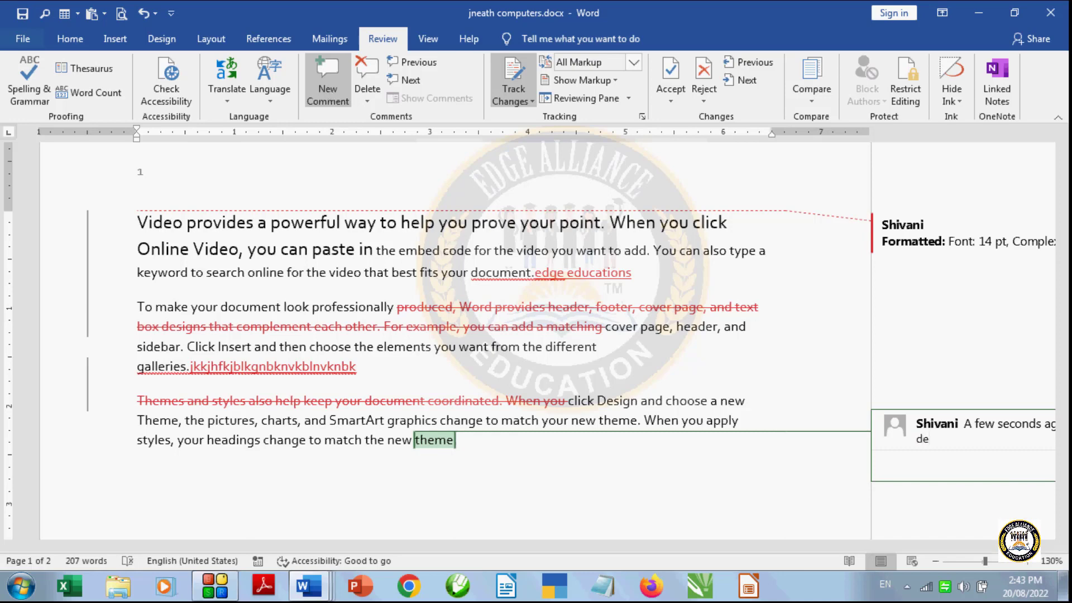
text(sign)
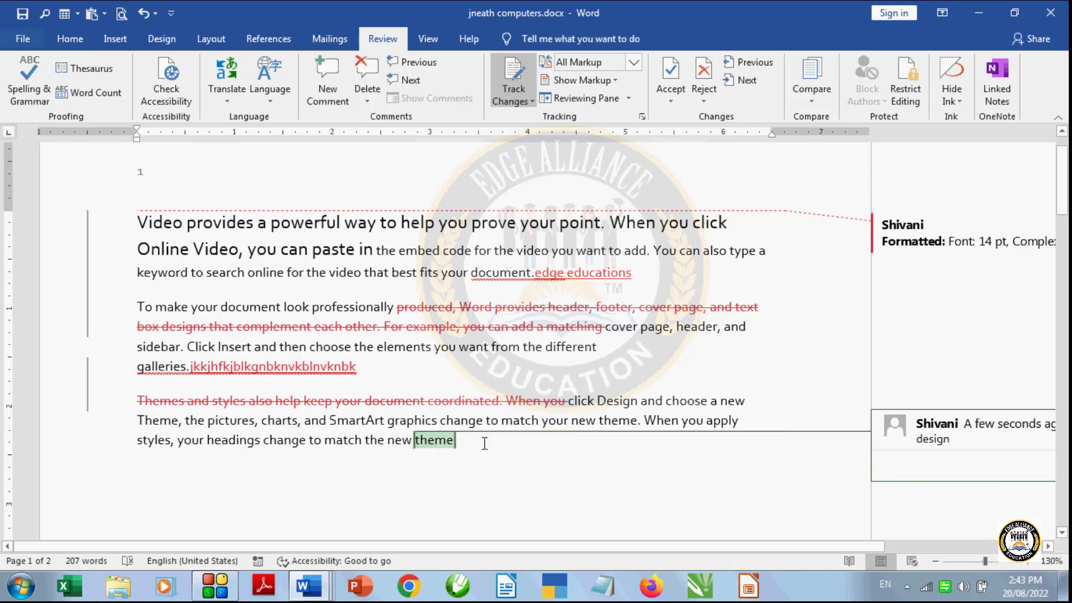
scroll(575, 487, down, 2)
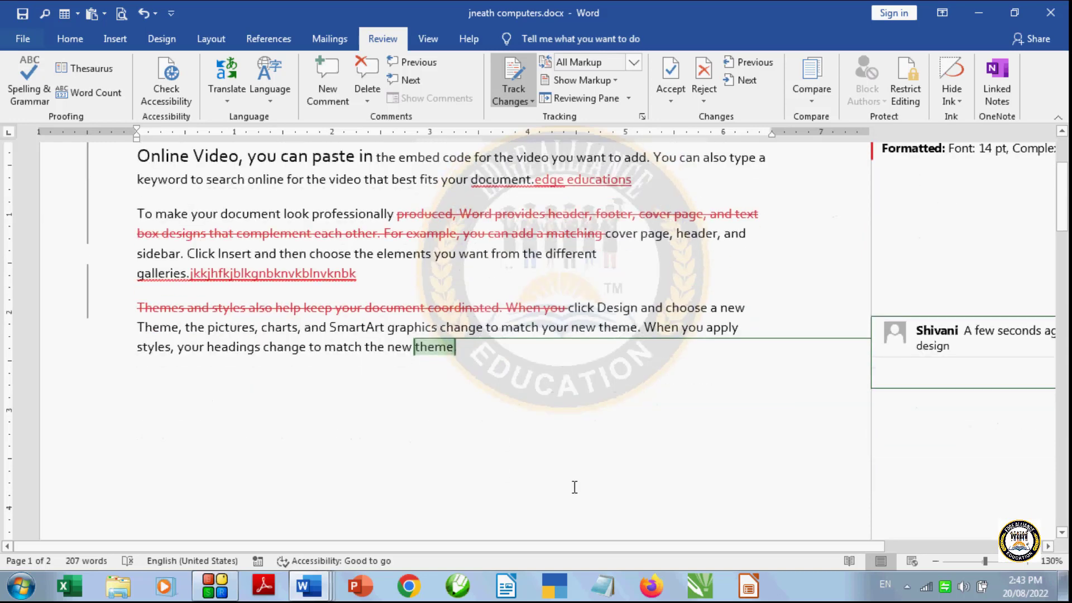
scroll(575, 488, up, 3)
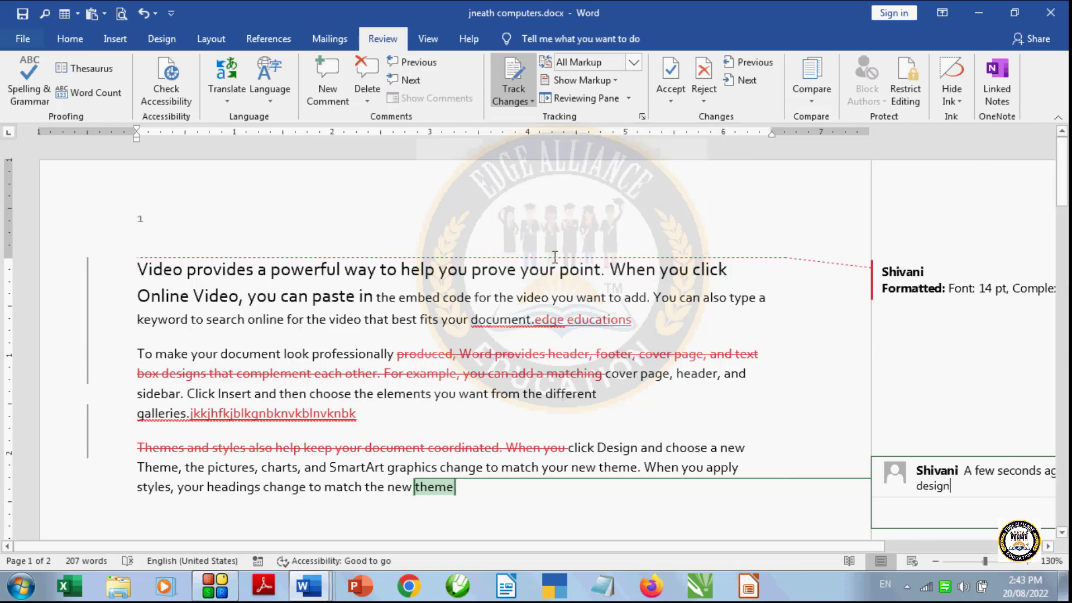
click(530, 101)
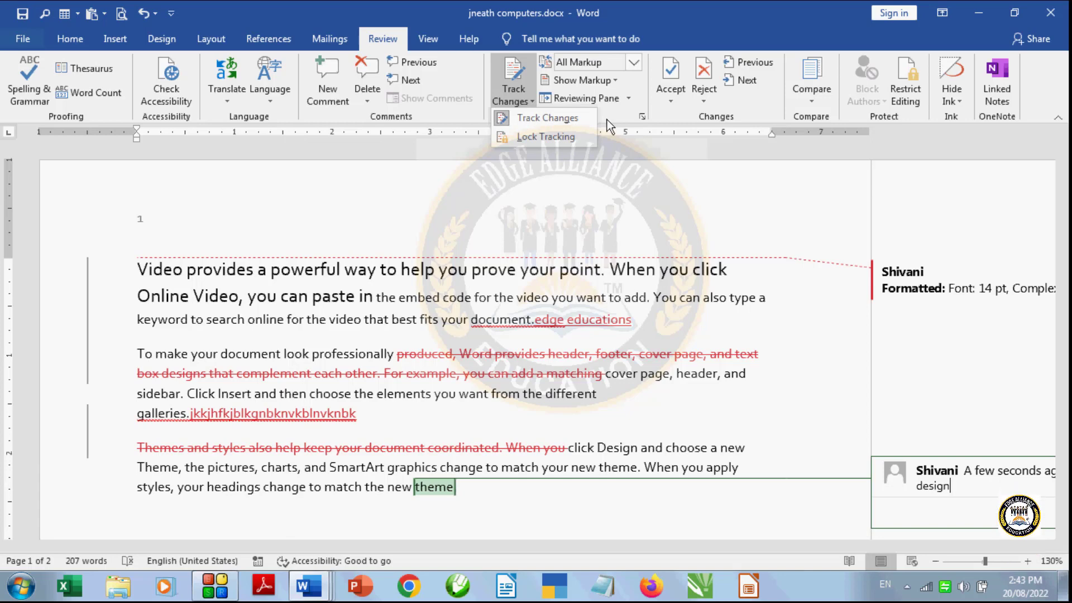
click(803, 414)
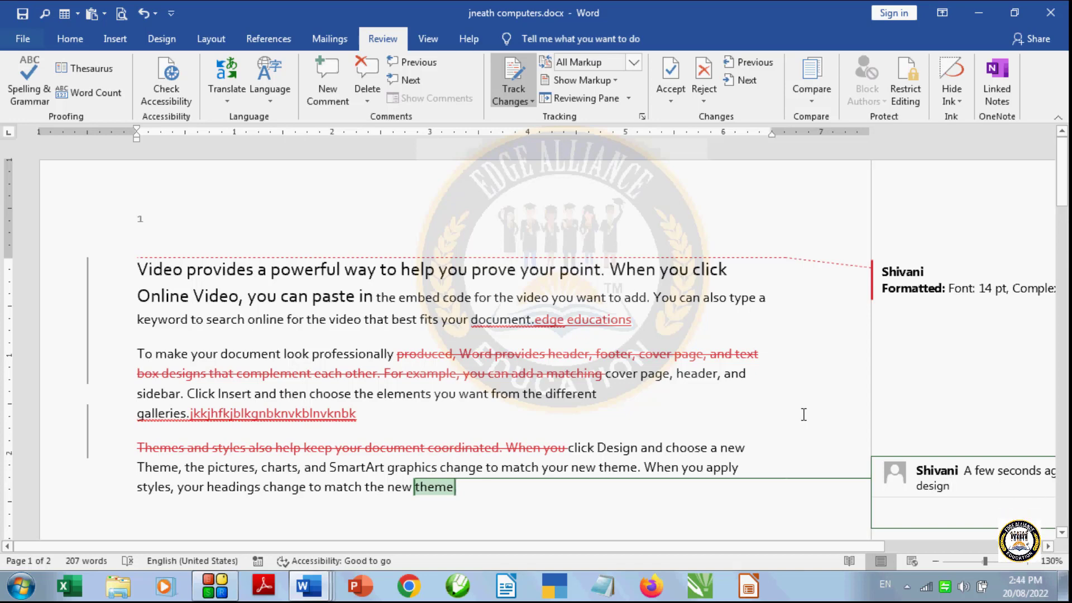
scroll(802, 414, down, 2)
scroll(800, 413, down, 2)
scroll(799, 412, up, 3)
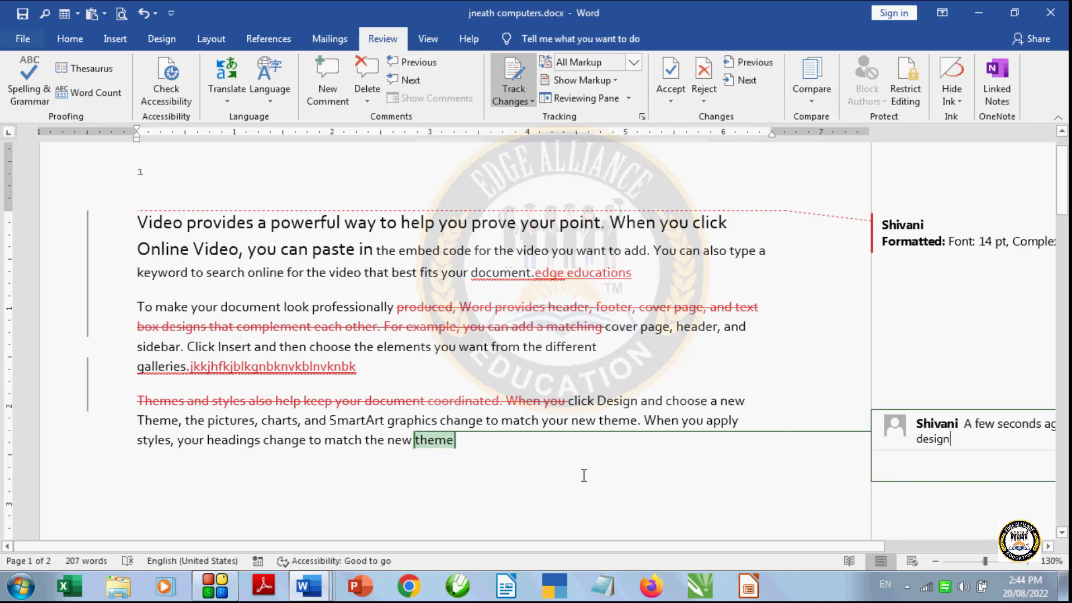
- View the document in its Original state and return the display to All Markup
click(634, 62)
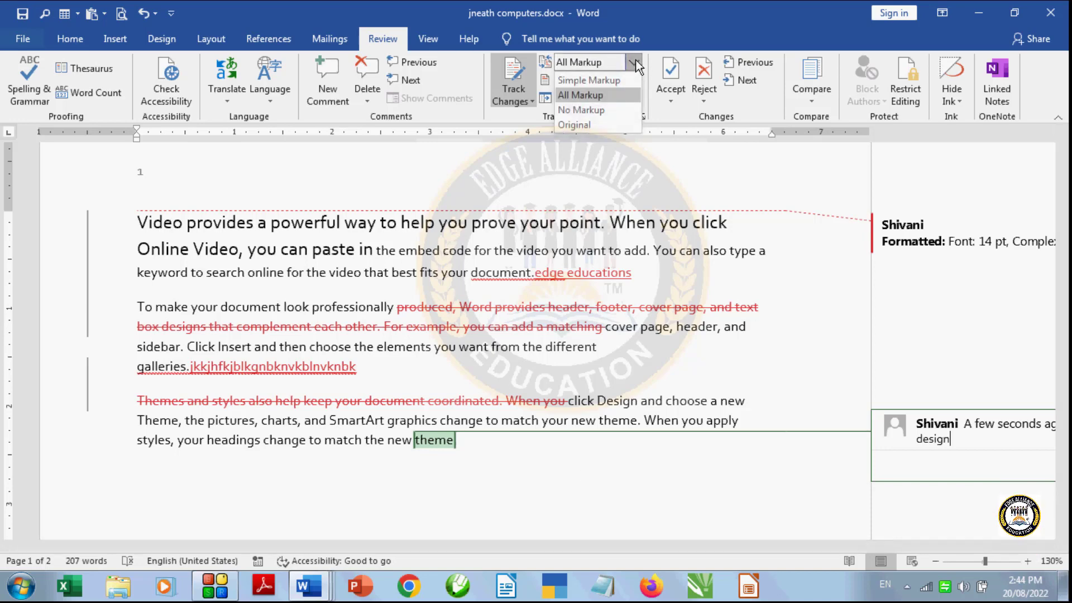
click(621, 120)
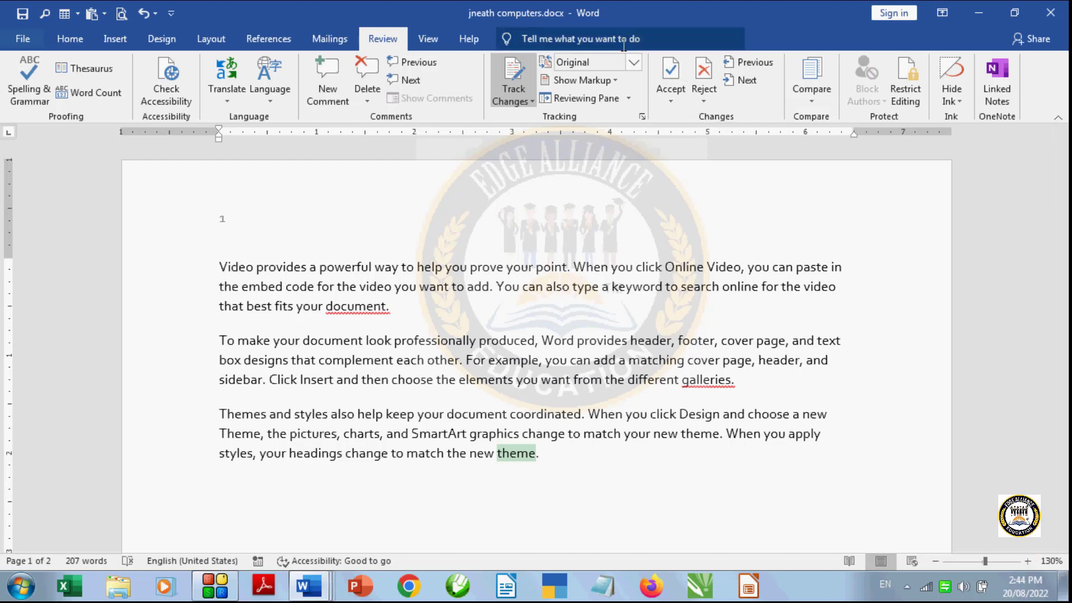
click(632, 62)
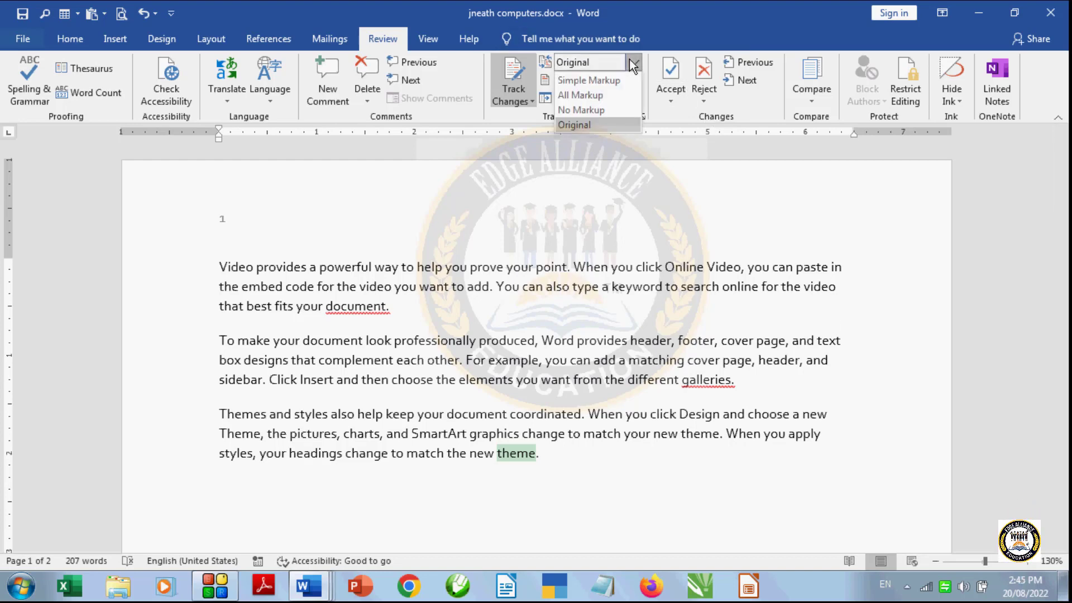
click(623, 95)
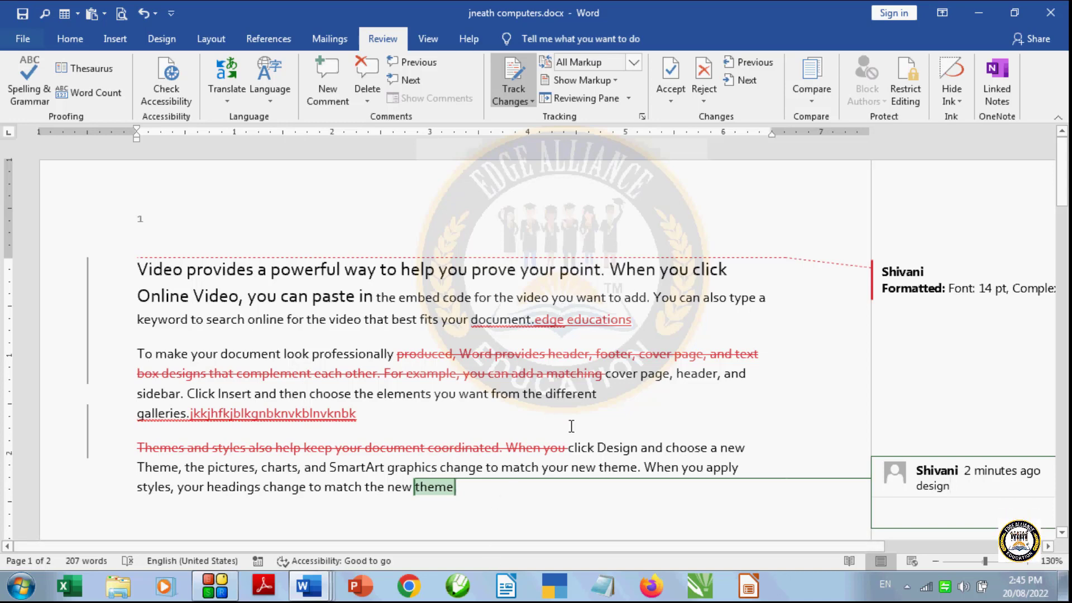
- Compare the document in the No Markup and Original views, and return to All Markup
click(634, 62)
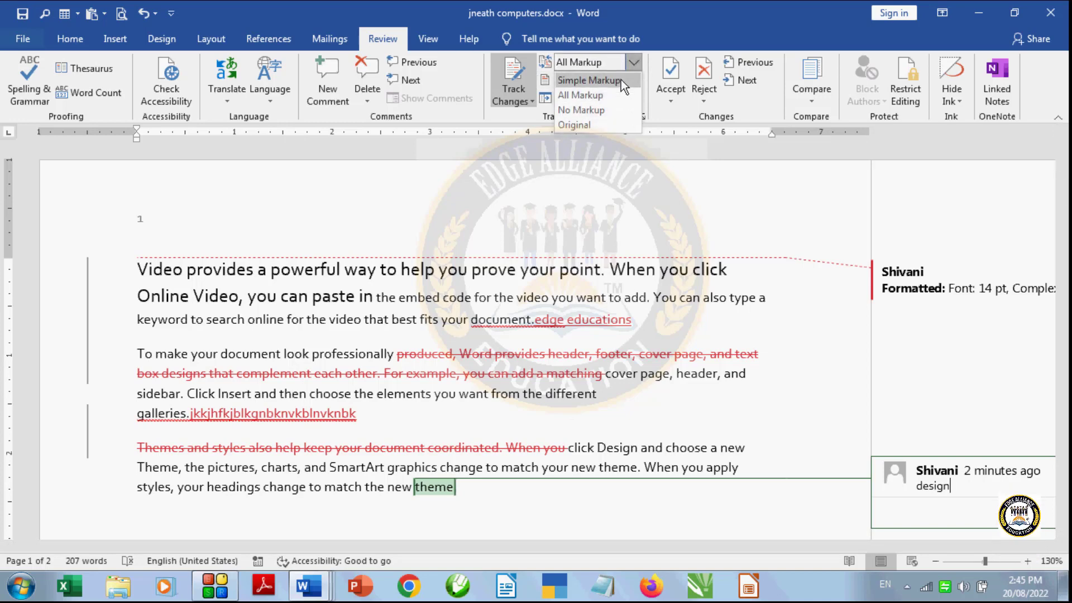
click(615, 108)
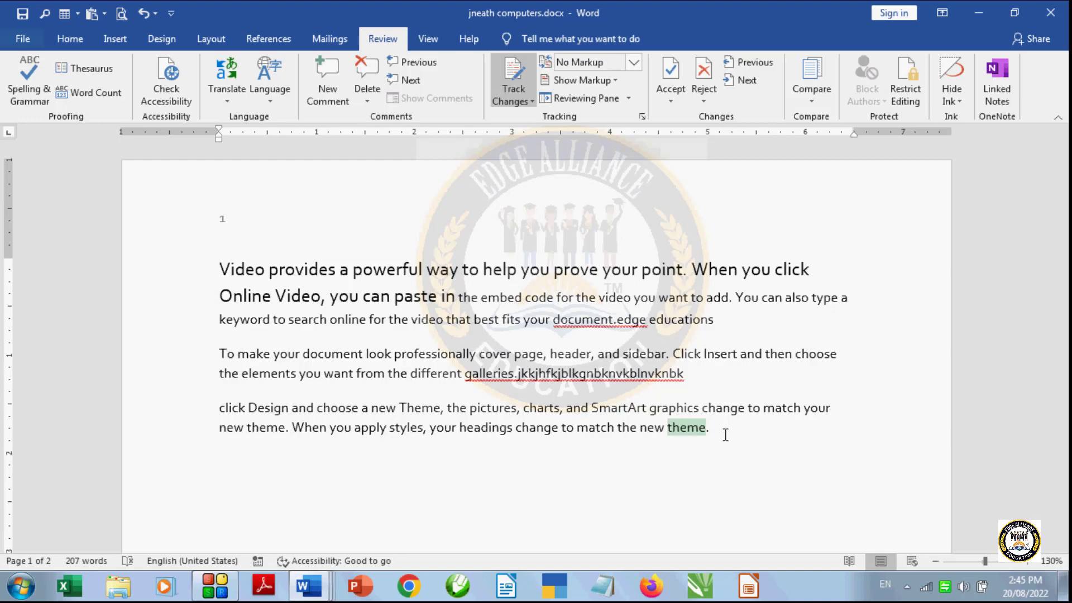
click(634, 63)
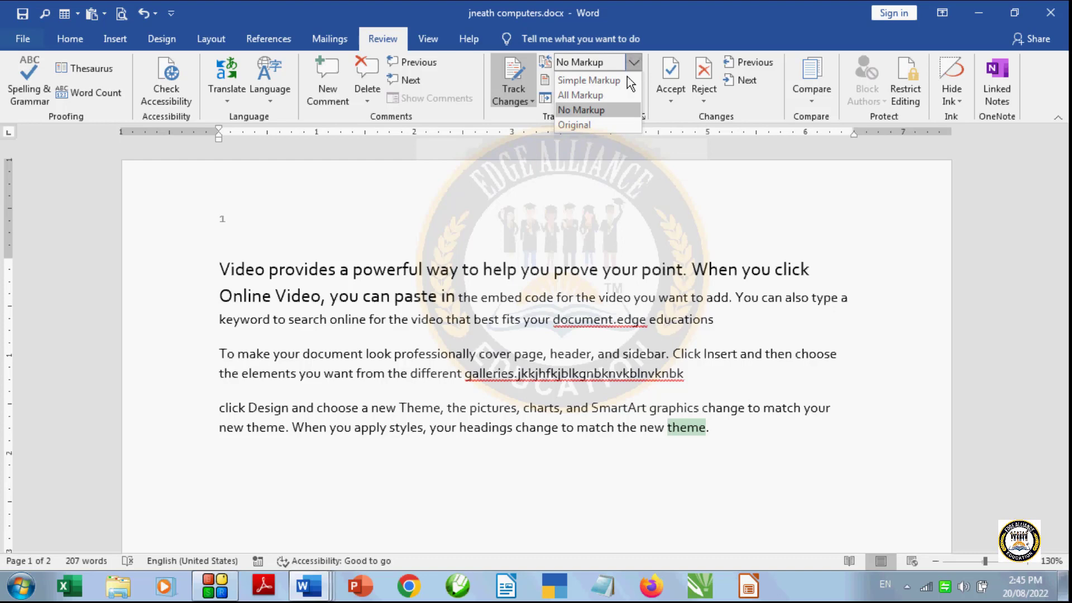
click(614, 121)
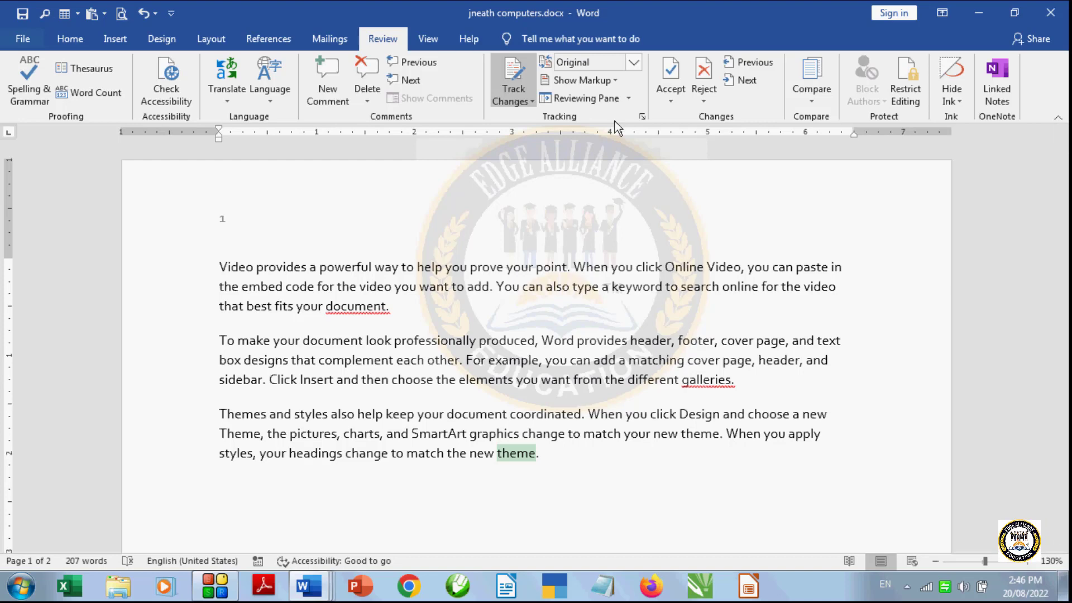
click(634, 63)
click(620, 95)
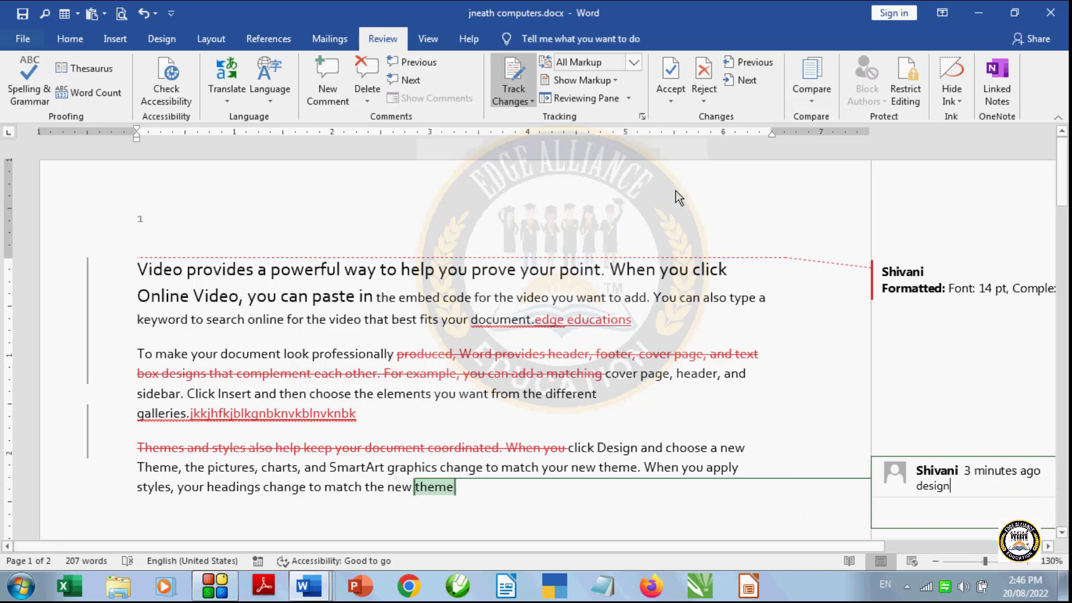
- Show the tracked revisions in balloons and inspect the balloons for the two deleted passages
click(617, 80)
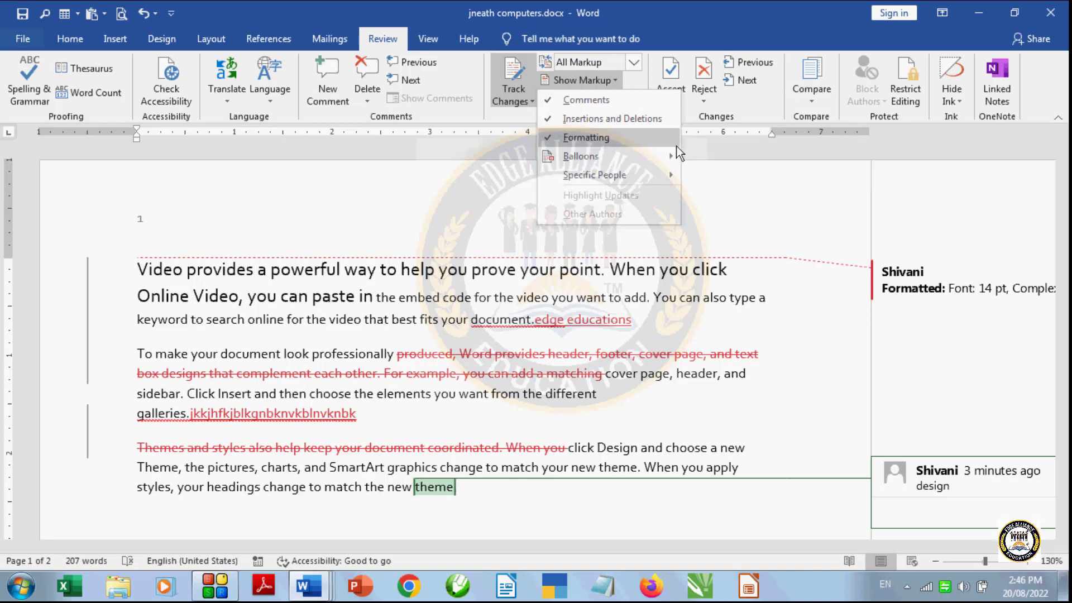
mouse_move(674, 157)
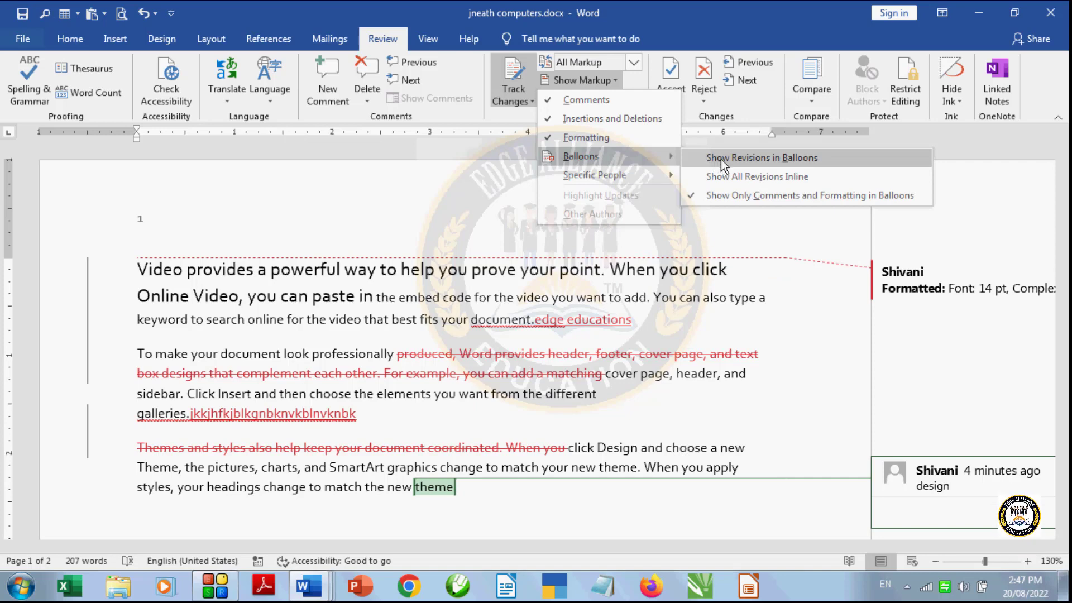
click(795, 158)
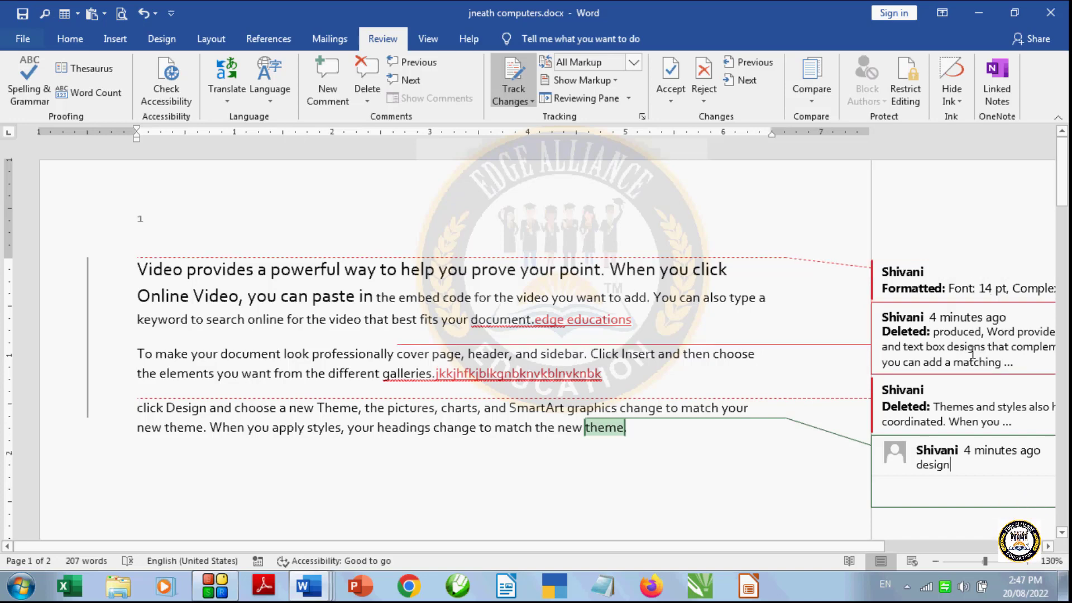
mouse_move(972, 353)
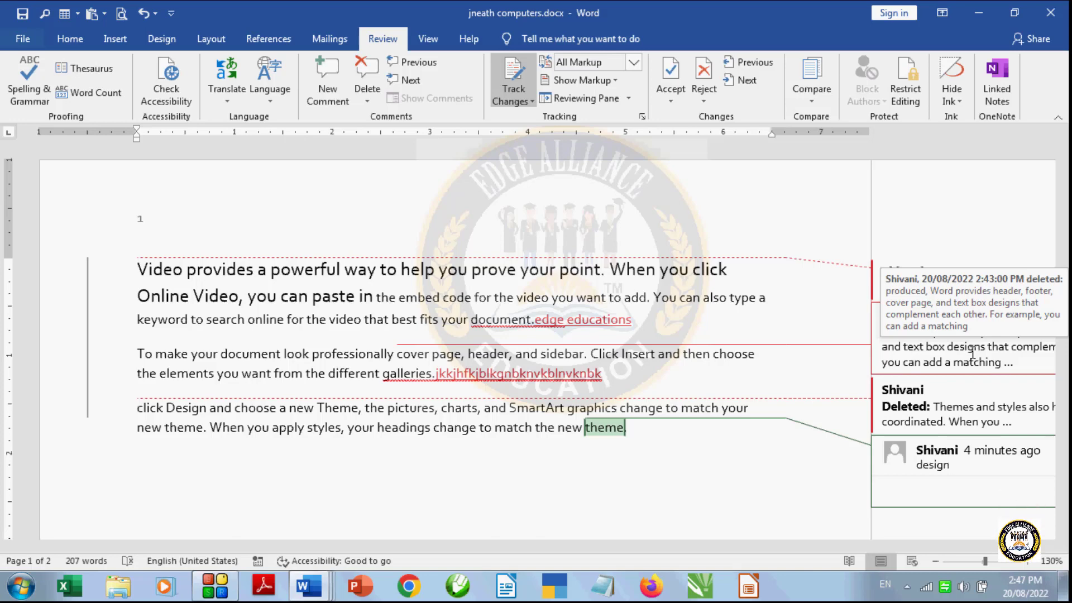
mouse_move(964, 403)
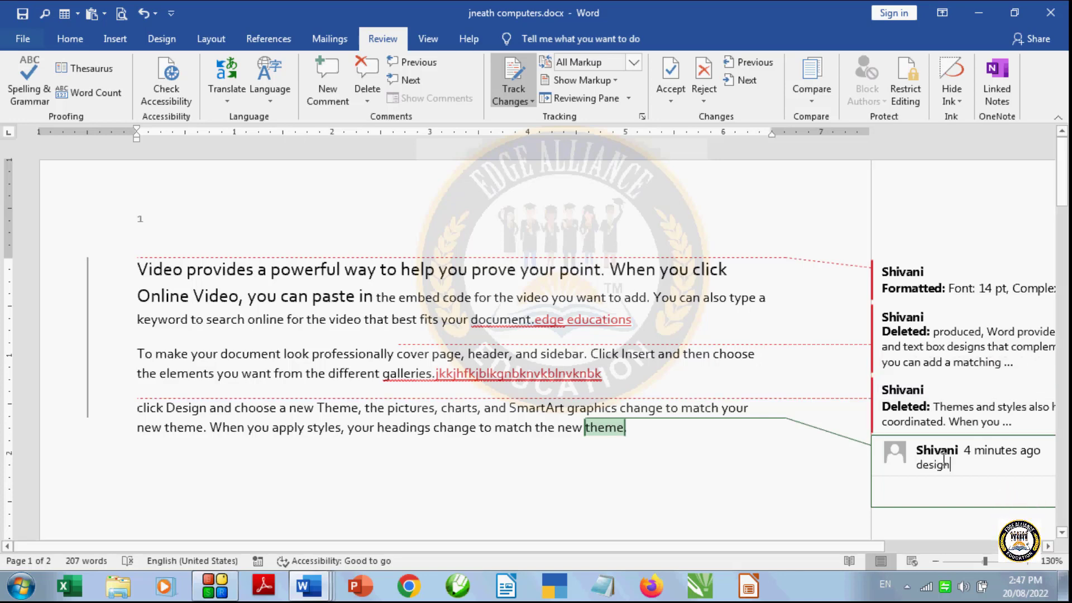
click(968, 414)
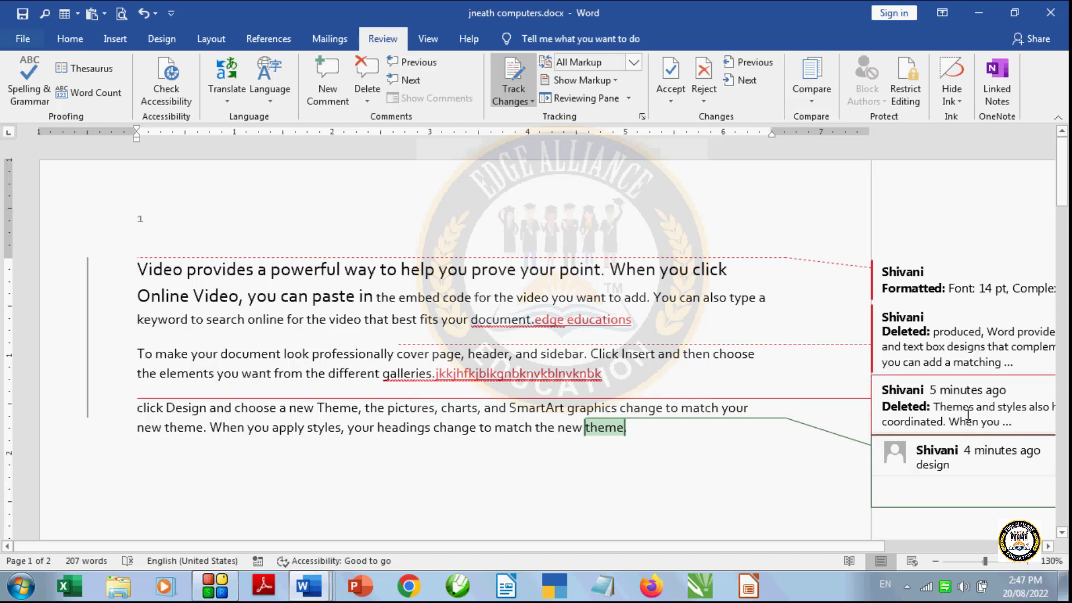
mouse_move(967, 414)
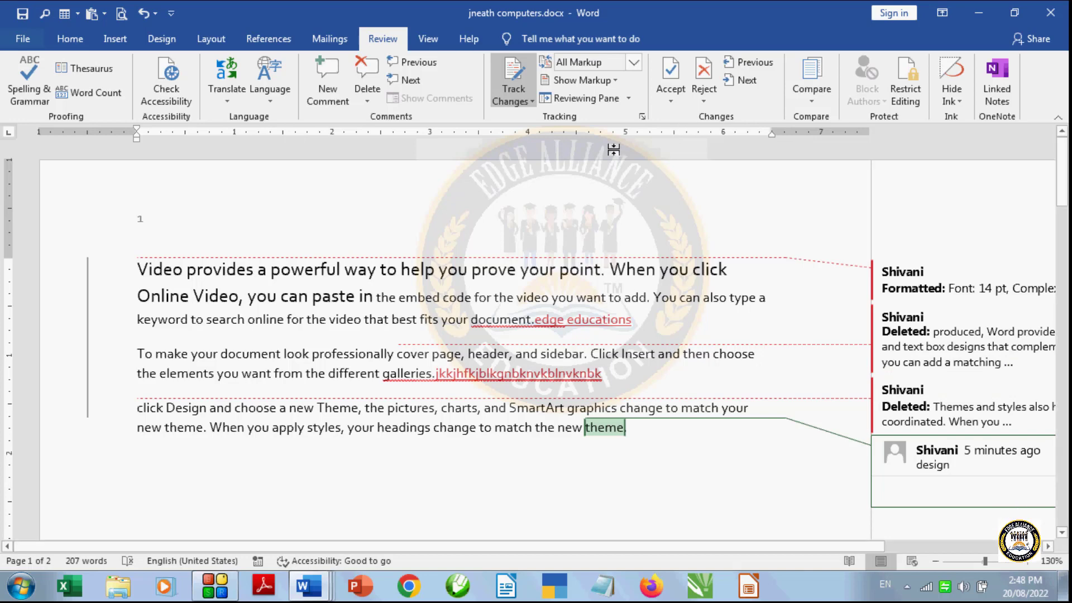
- Switch the markup display to show all revisions inline and examine the inserted and deleted text
click(621, 81)
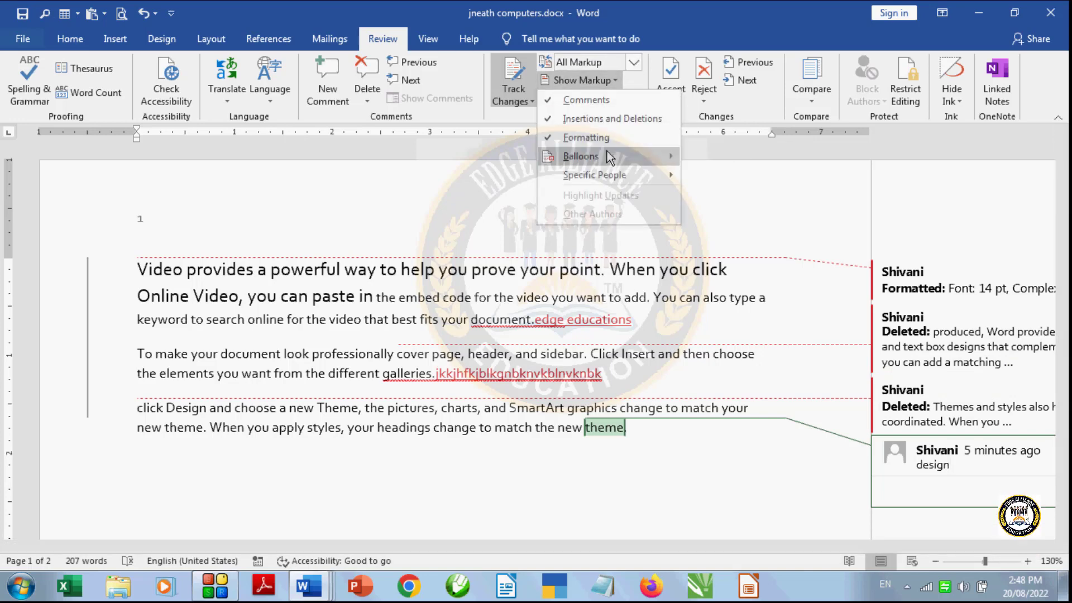
mouse_move(608, 150)
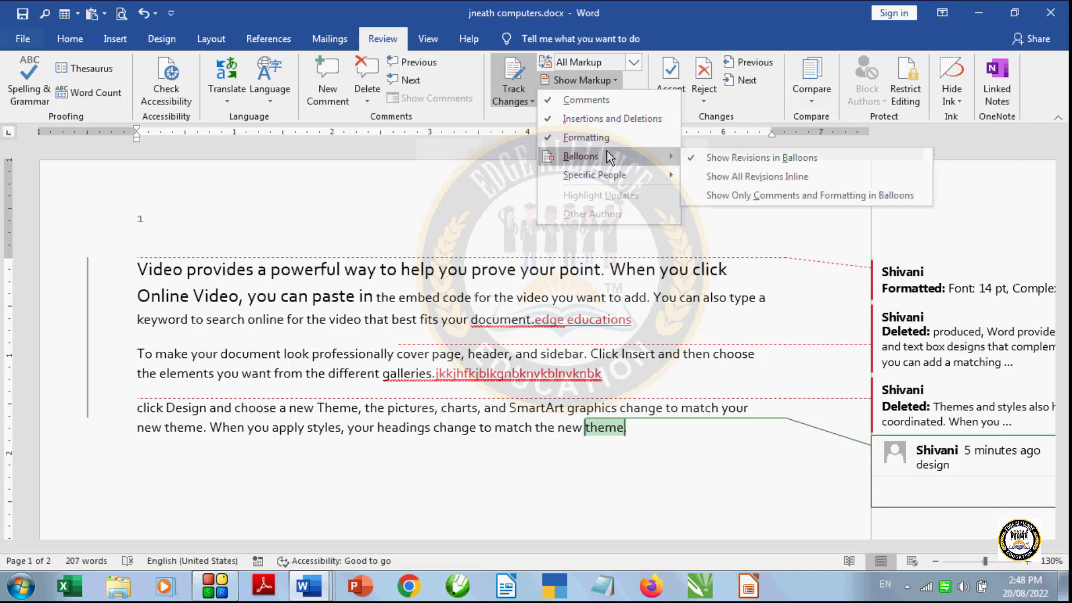
click(759, 175)
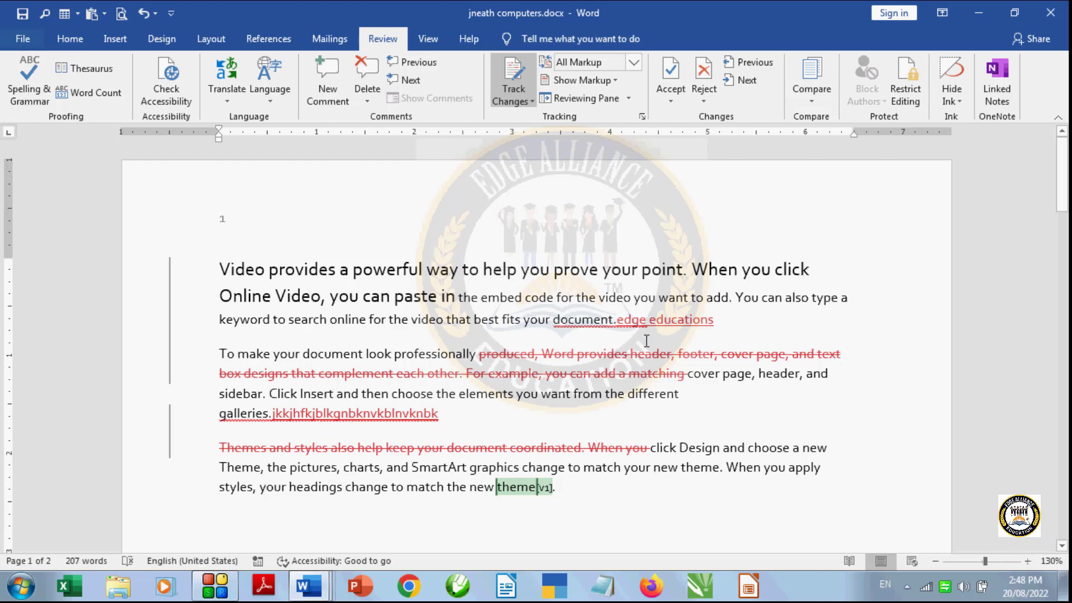
mouse_move(645, 322)
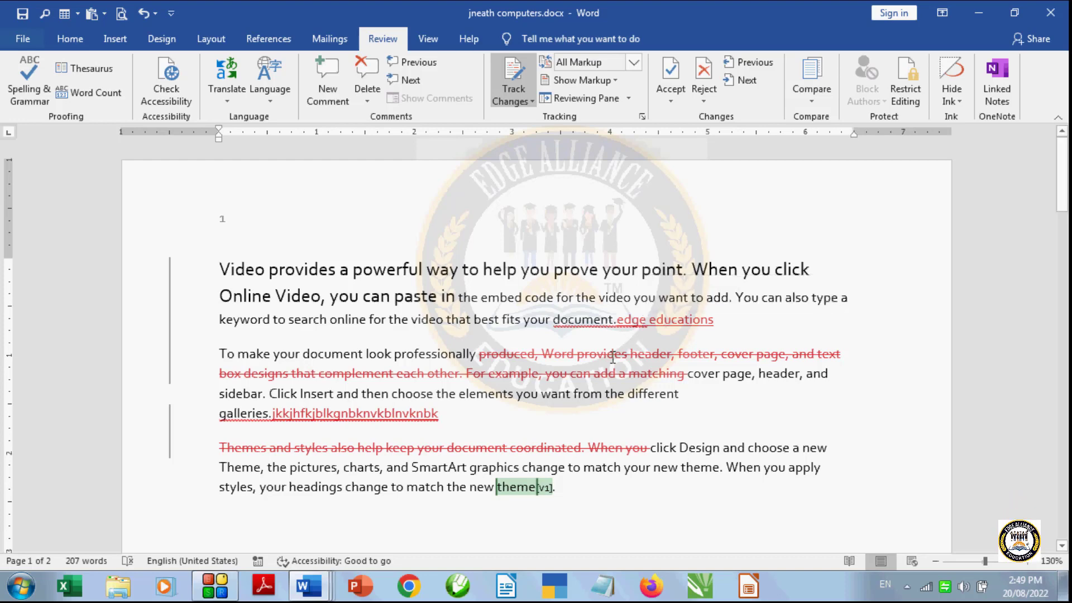
- Show only comments and formatting in balloons and examine the comment on "theme"
mouse_move(591, 350)
click(616, 80)
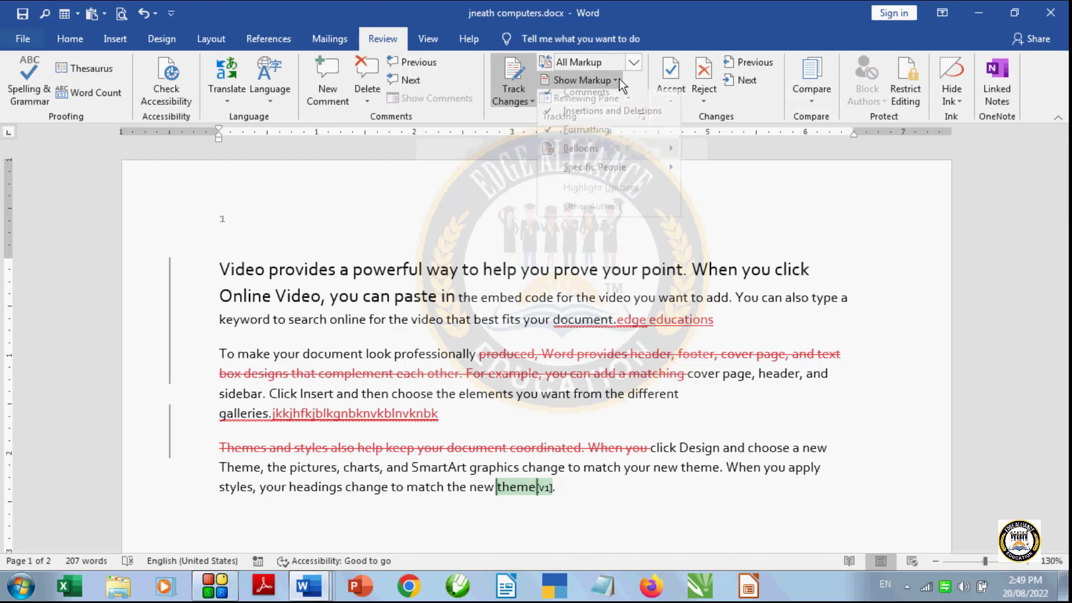
mouse_move(619, 153)
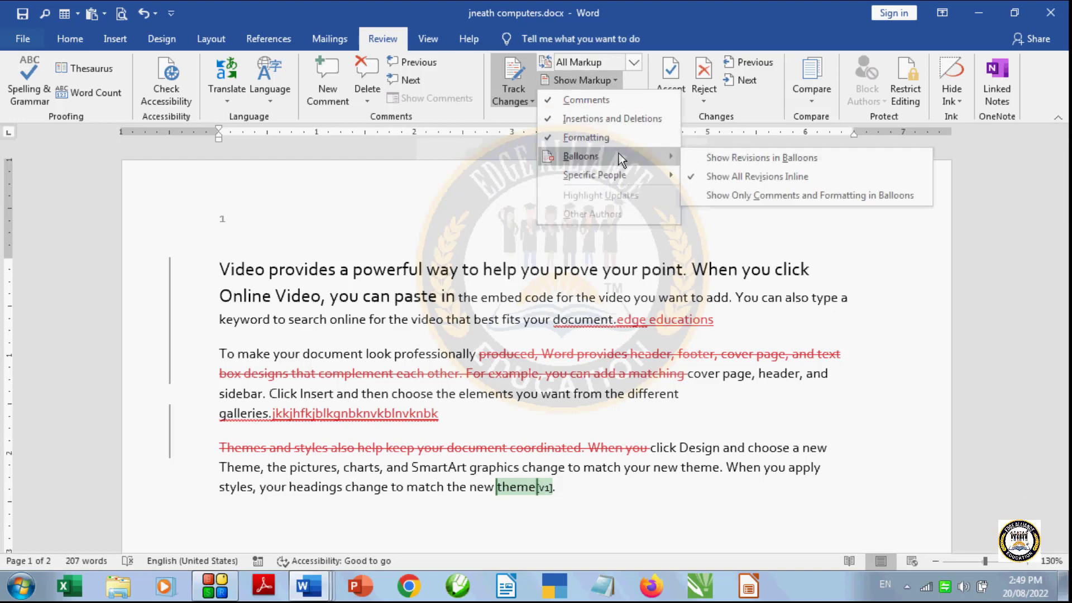
click(823, 190)
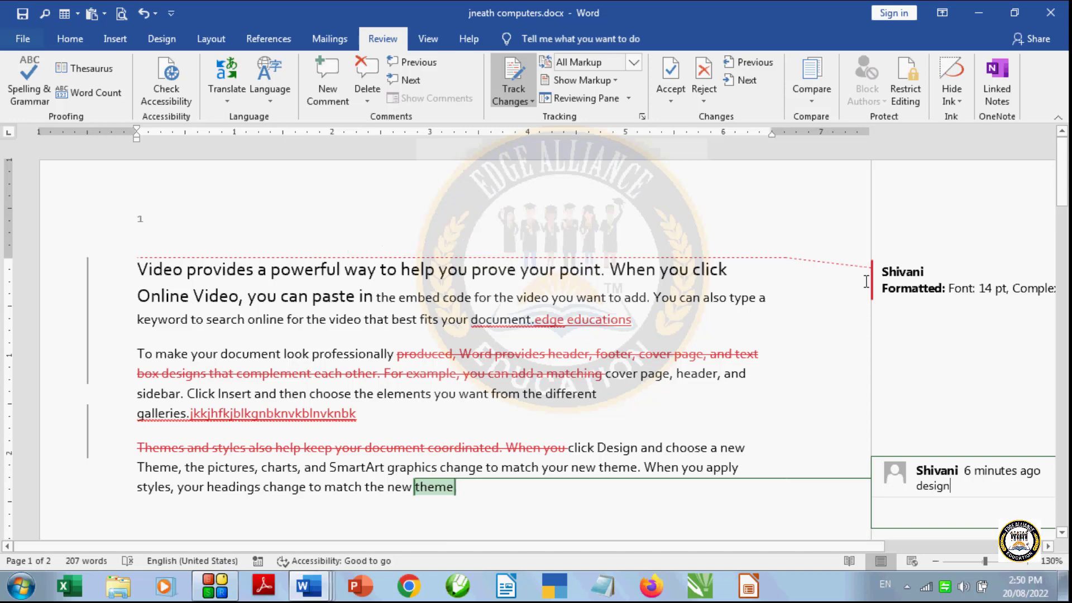
click(921, 479)
- Show all revisions inline, check the first paragraph's formatting change, and open the vertical Reviewing Pane
click(619, 81)
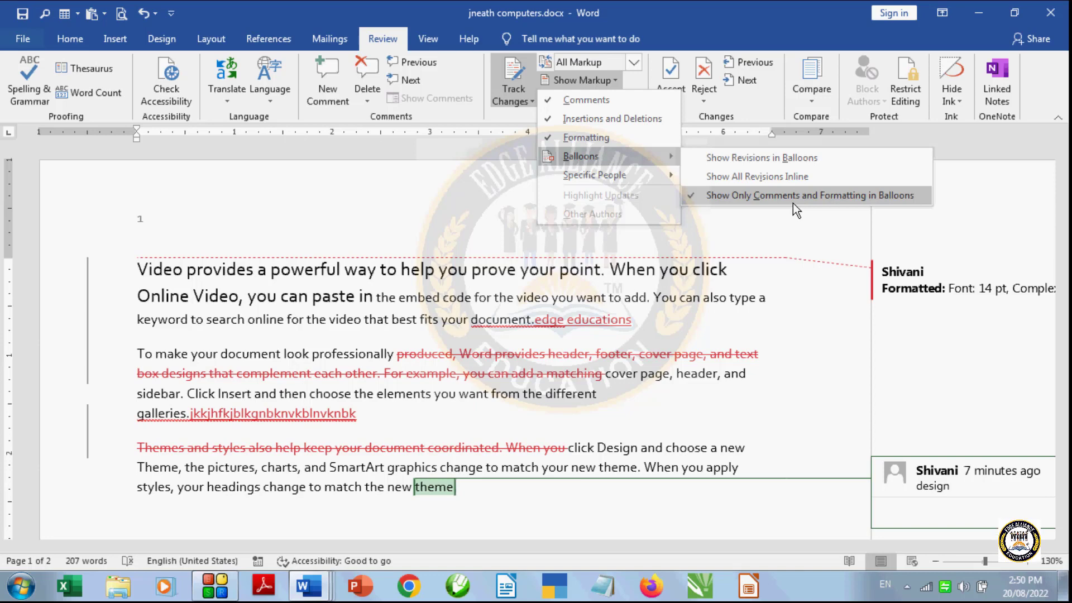
click(804, 177)
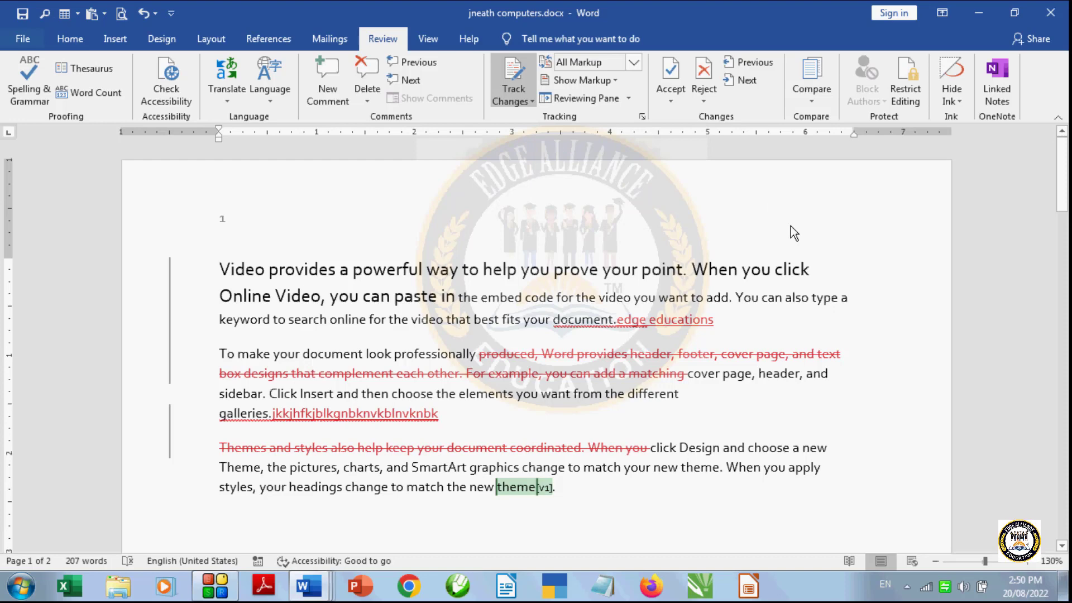
mouse_move(654, 266)
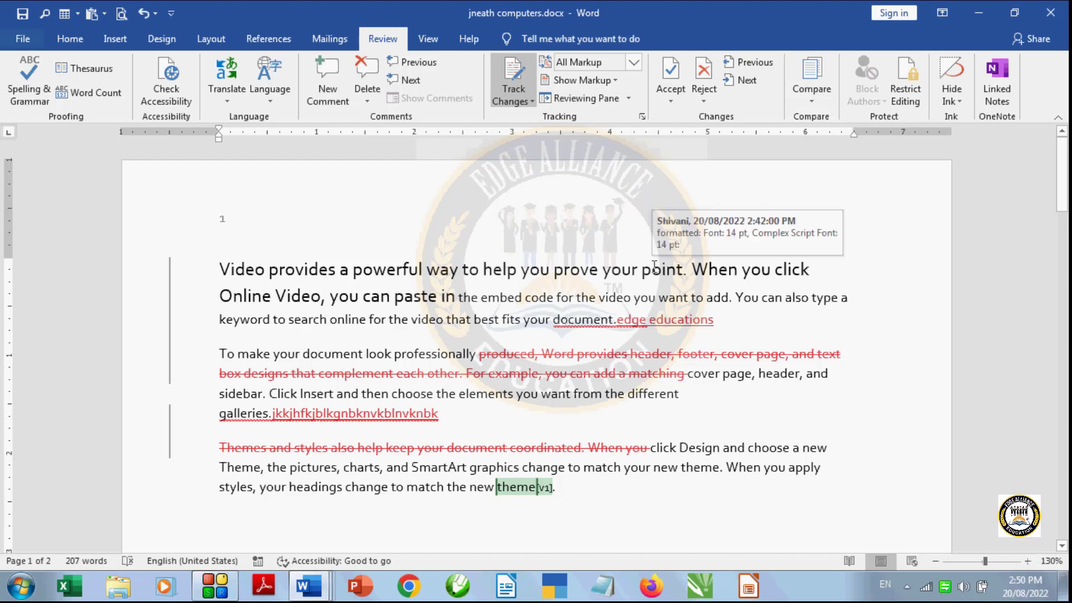
click(629, 99)
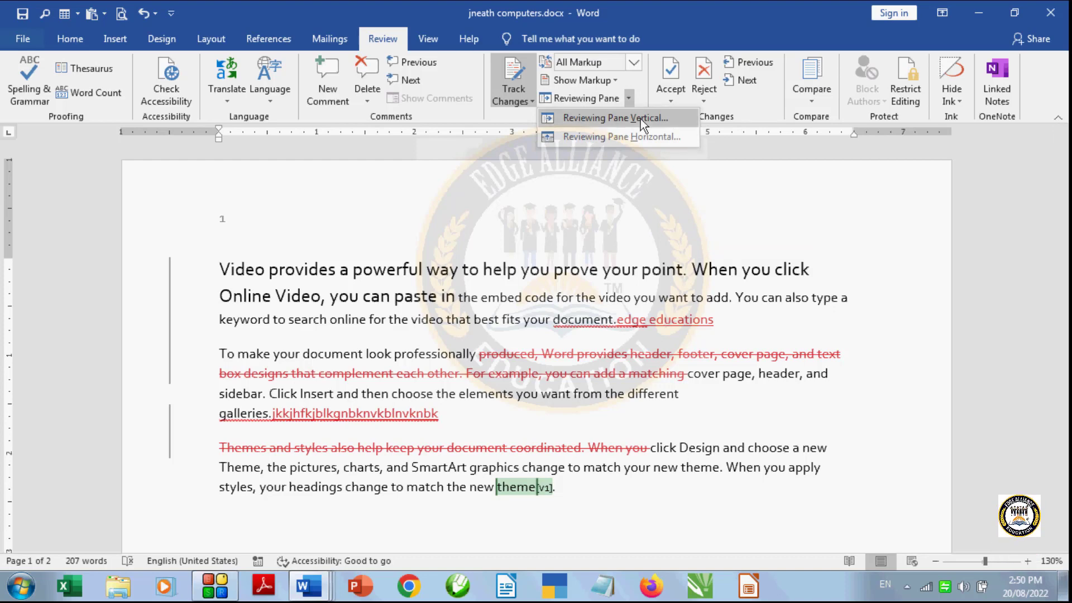
click(641, 118)
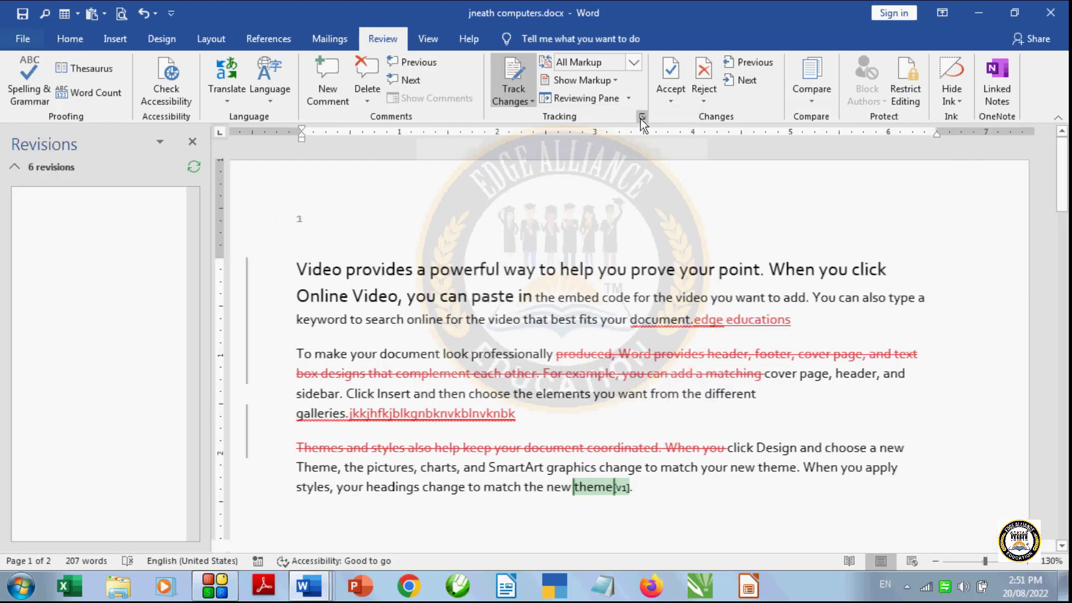
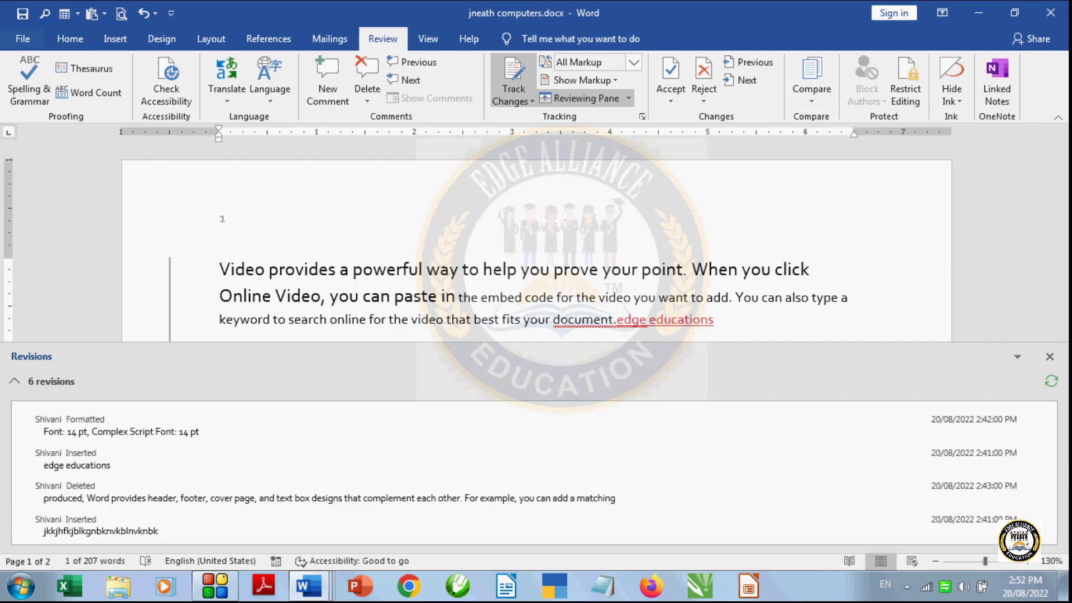
- Close the Reviewing Pane and step backward through the tracked changes from the "theme" comment to the "edge educations" insertion
click(1050, 360)
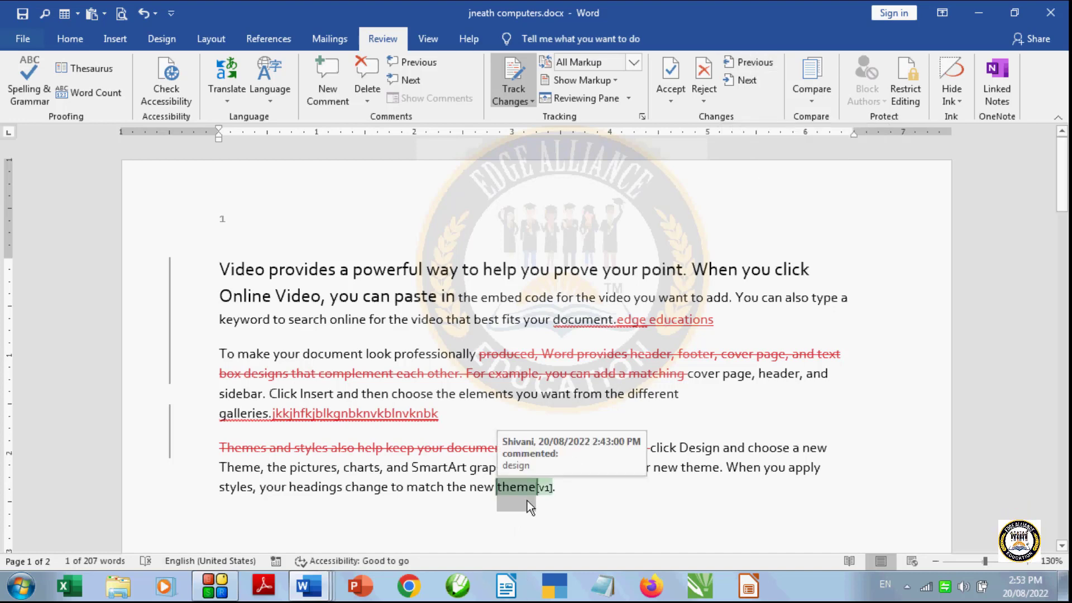
click(747, 63)
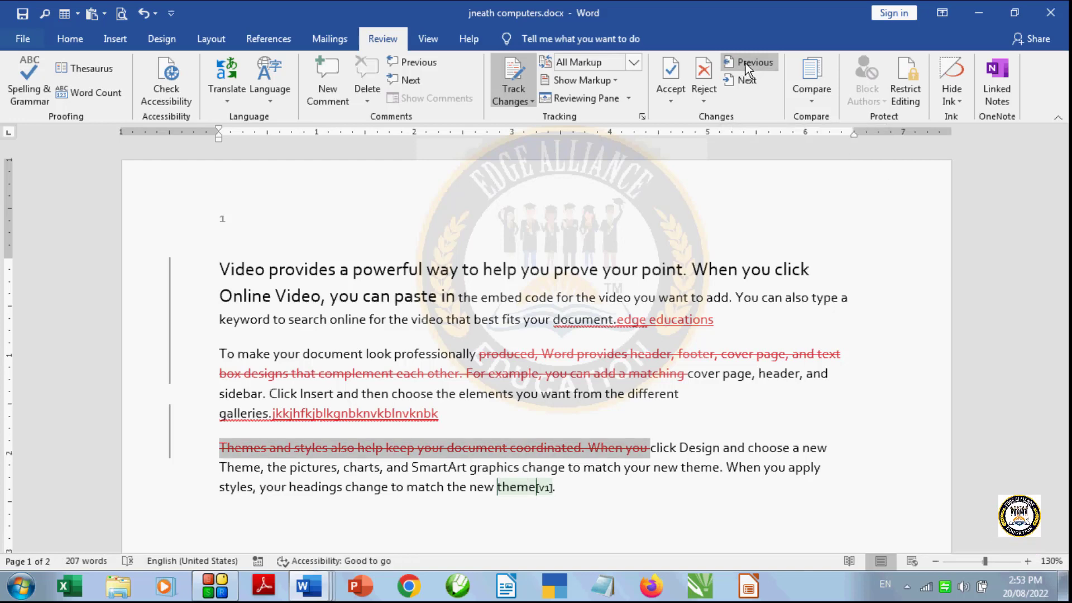
click(746, 62)
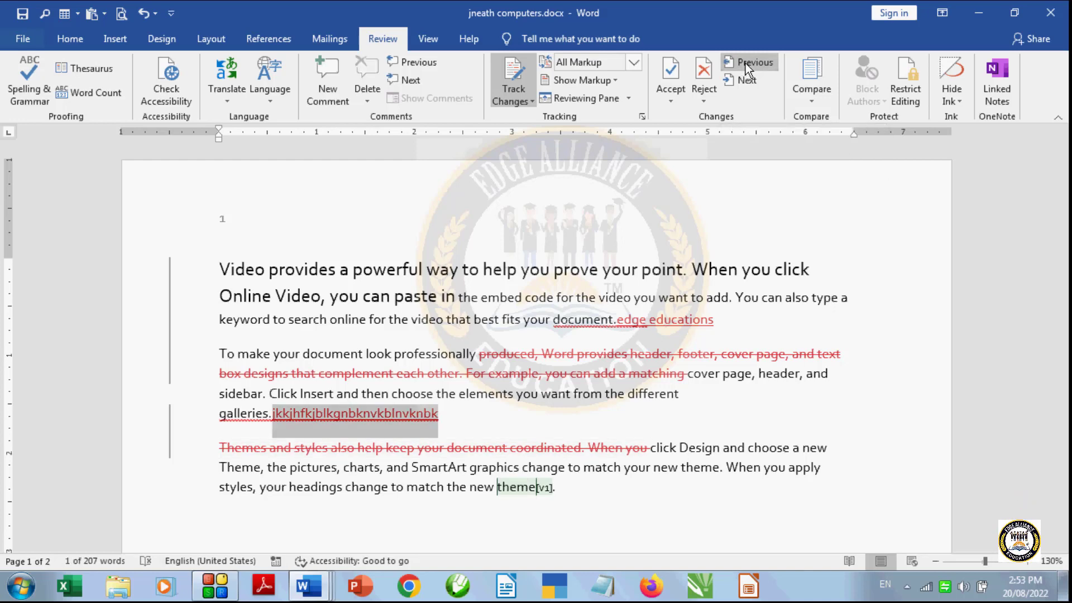
click(746, 62)
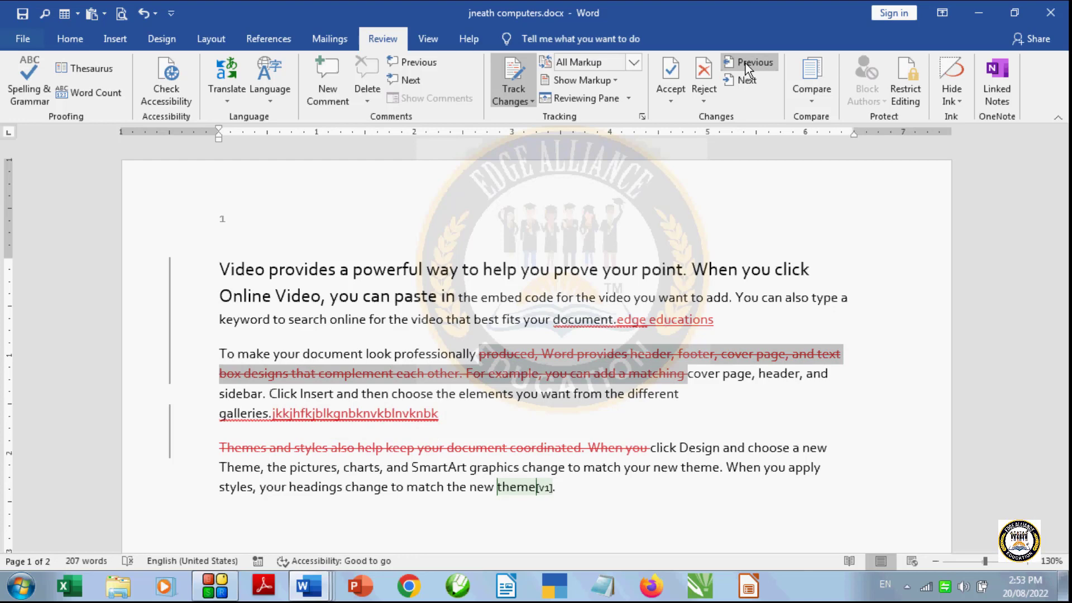
click(745, 62)
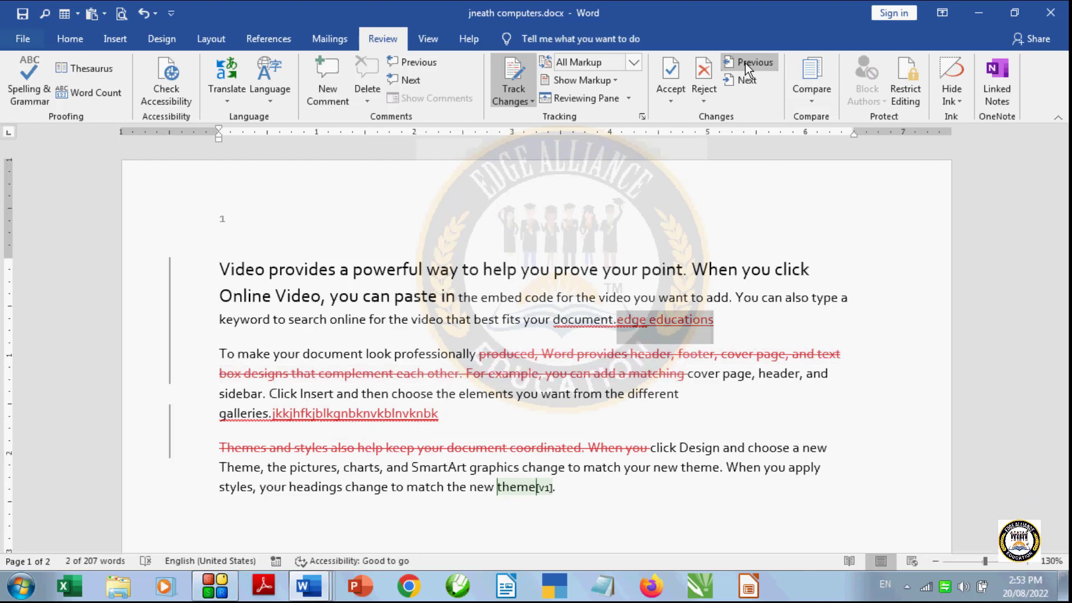
- Step forward through the tracked changes from the "edge educations" insertion, past the second paragraph's deletion and insertion
click(746, 80)
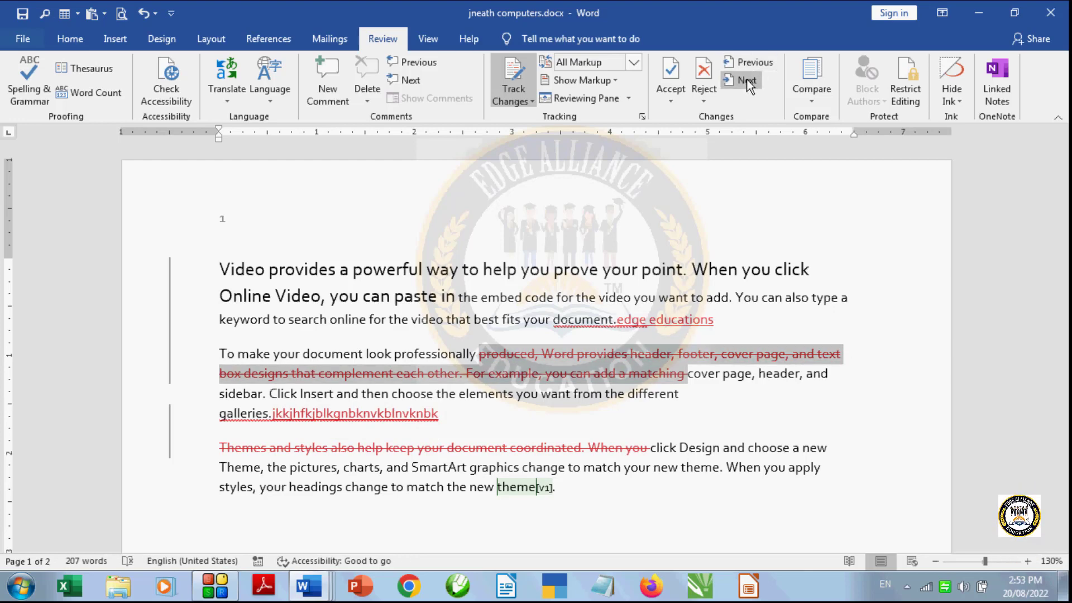
click(748, 80)
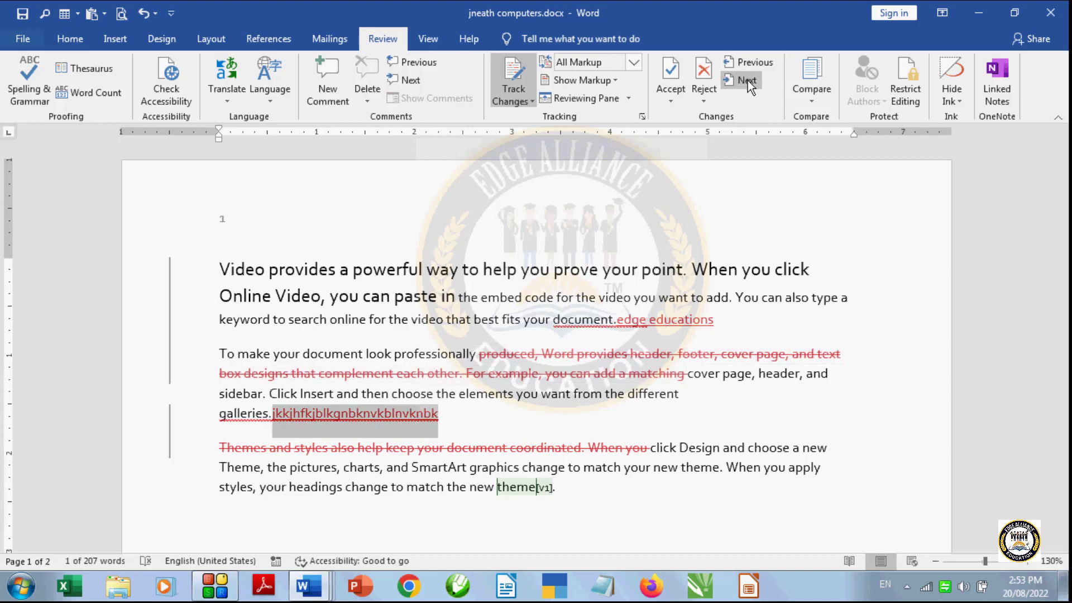
click(748, 81)
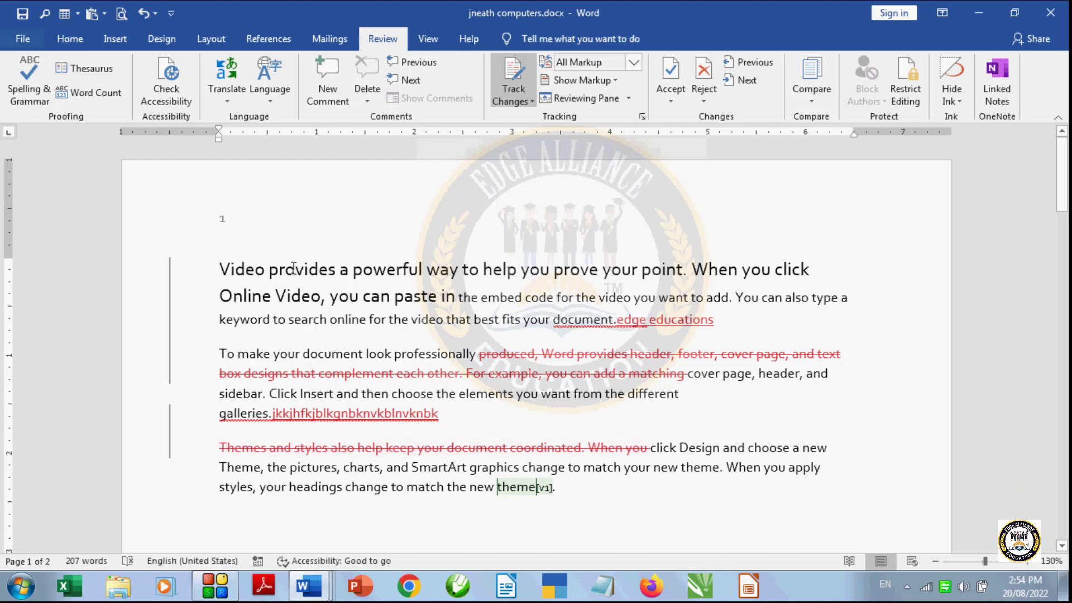
- Accept the first paragraph's formatting change and move to the next one, and accept the "edge educations" insertion
click(667, 104)
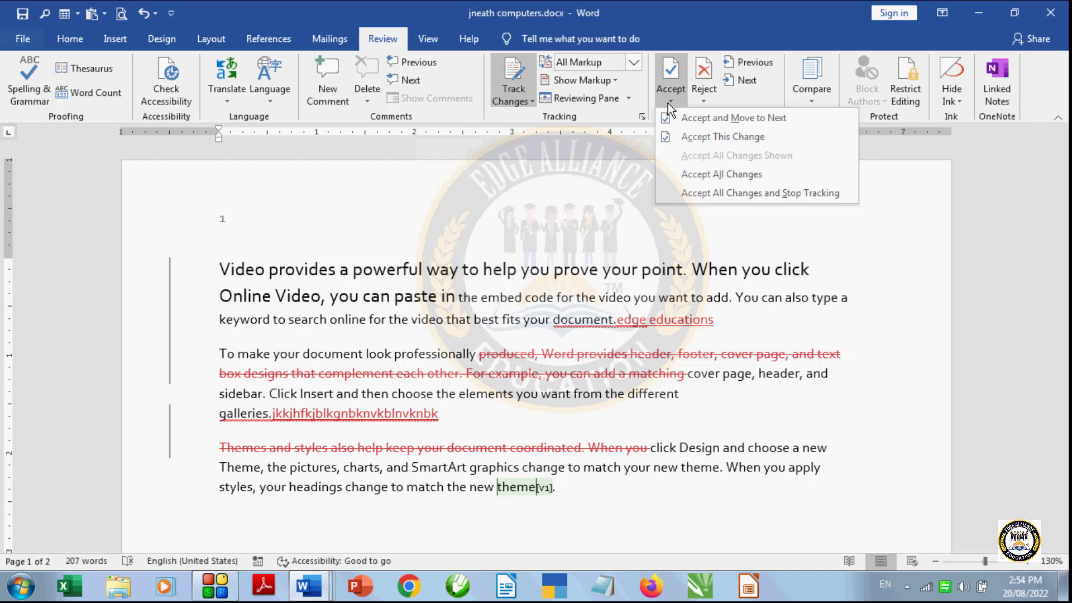
click(692, 118)
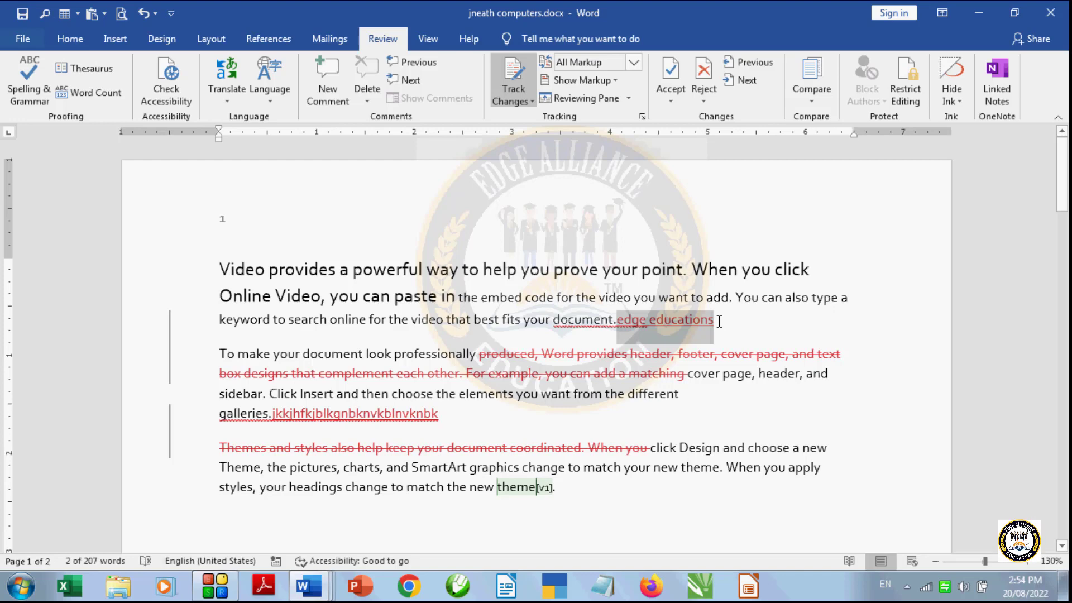
click(672, 102)
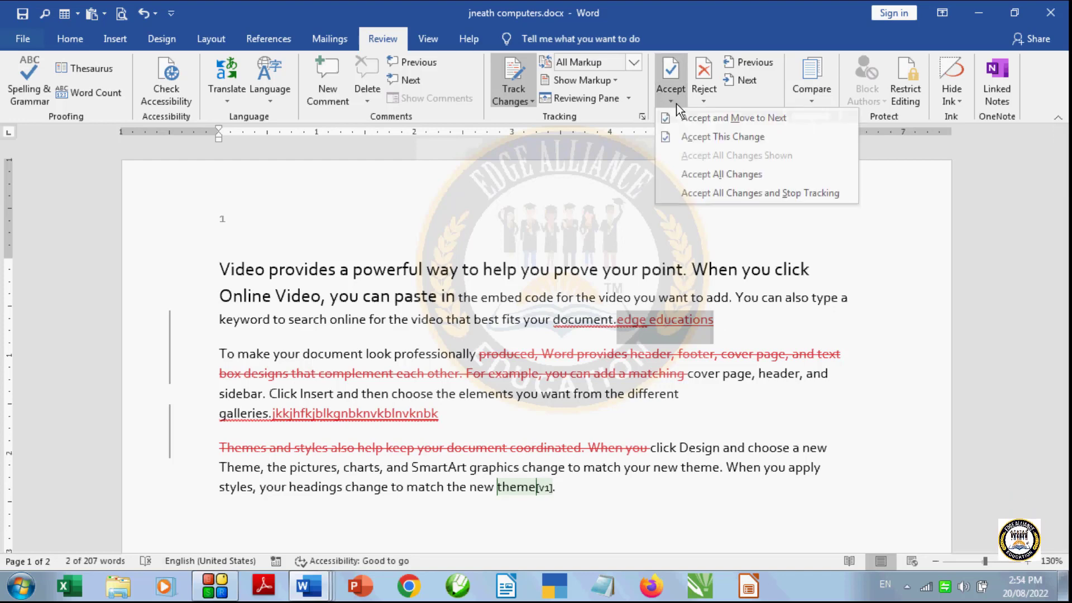
click(717, 139)
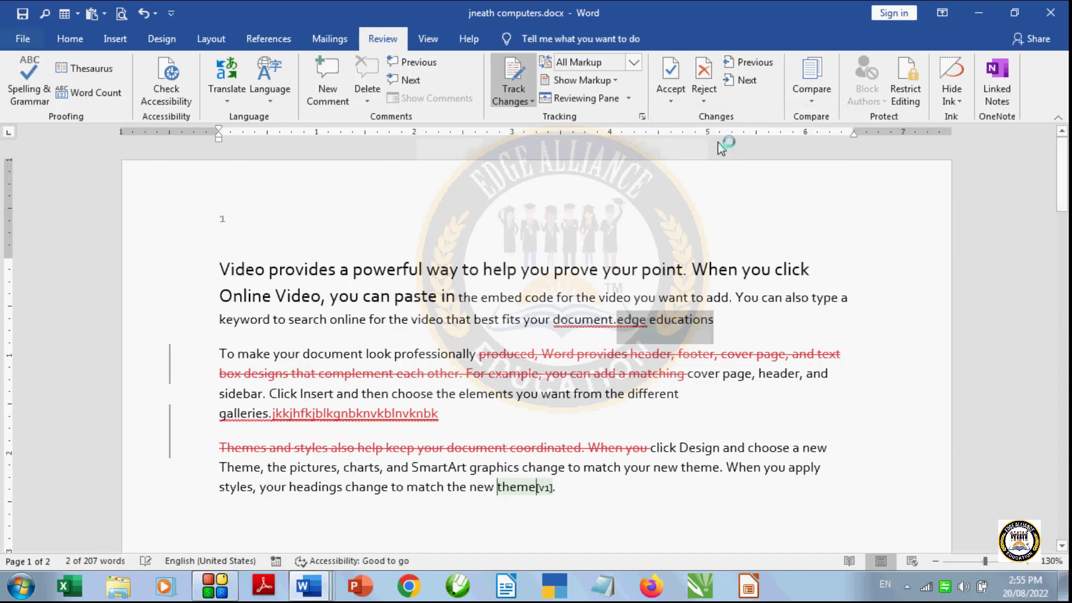
click(670, 95)
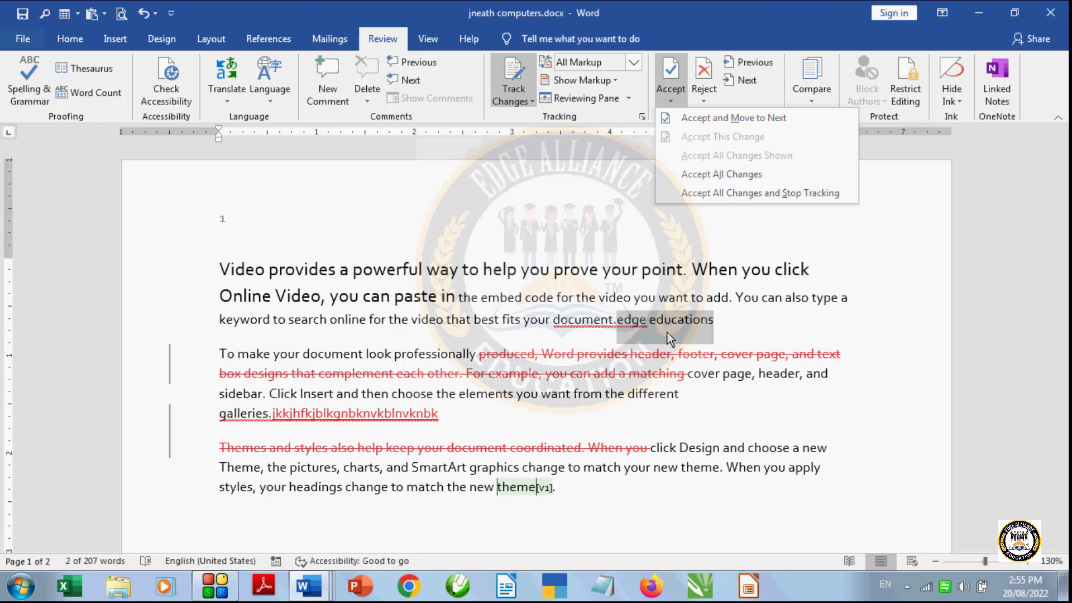
click(717, 324)
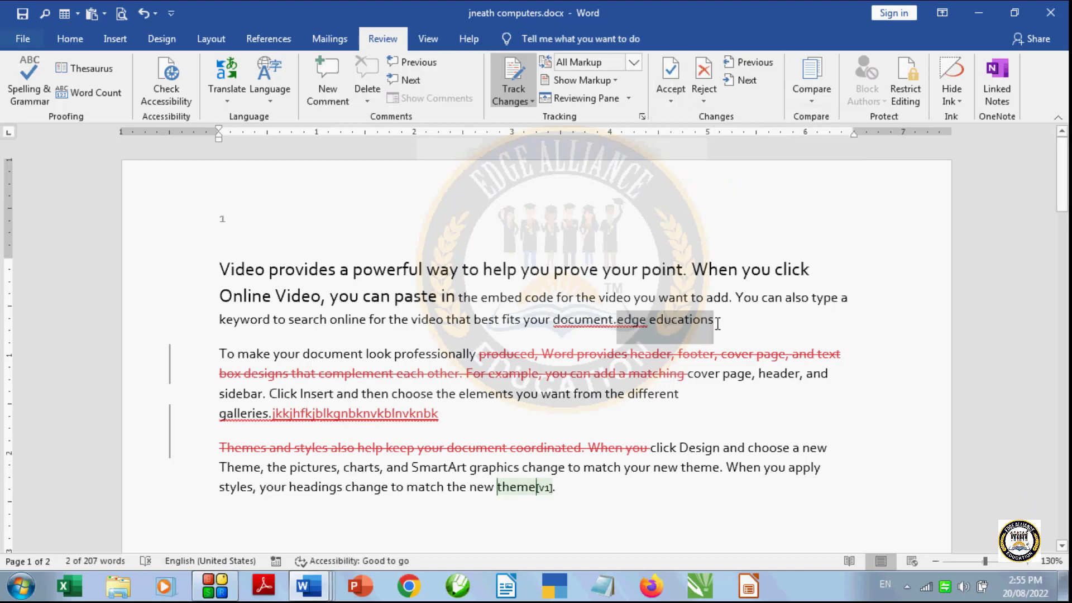
click(719, 325)
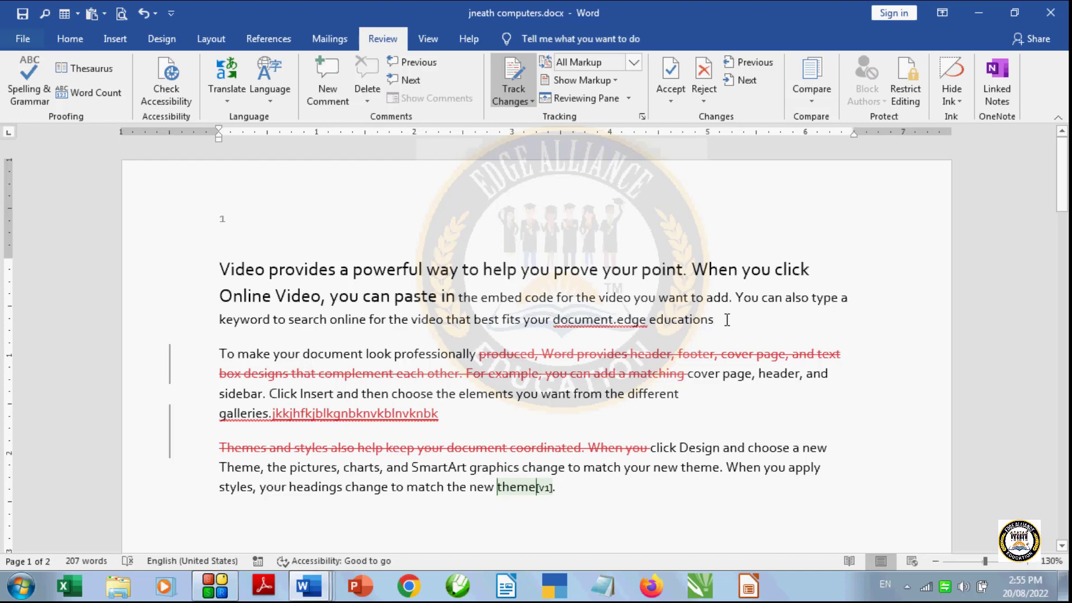
- Accept all remaining tracked changes in the document at once, and undo that acceptance
click(668, 100)
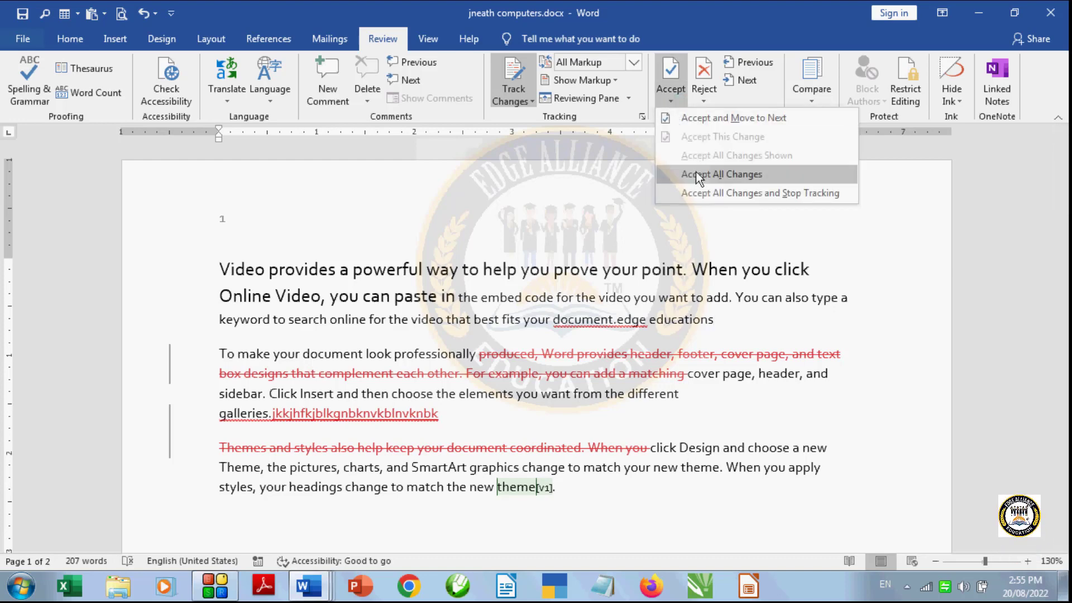
click(736, 174)
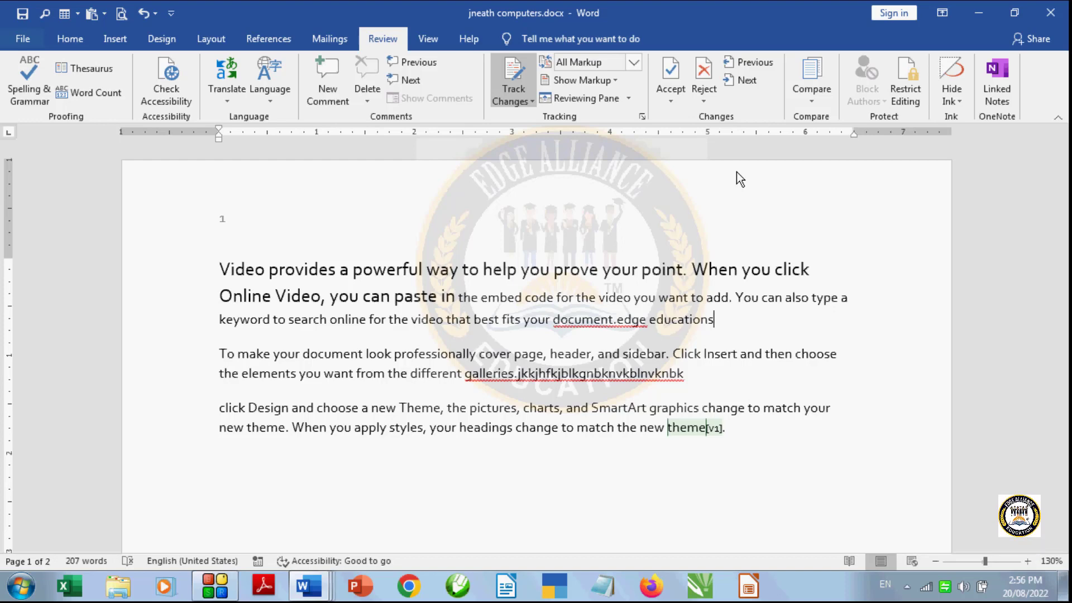
key(ctrl+z)
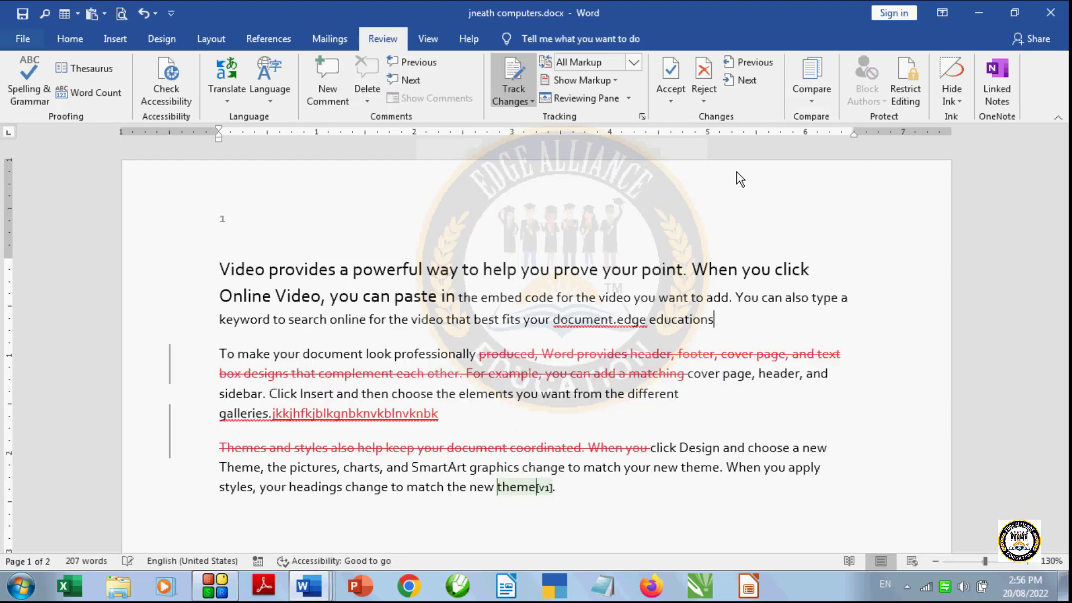
- Accept all changes and stop tracking, and add the untracked text "hihhkjhhjkljkljkjkjknkjhkjhk" after "edge educations"
click(678, 98)
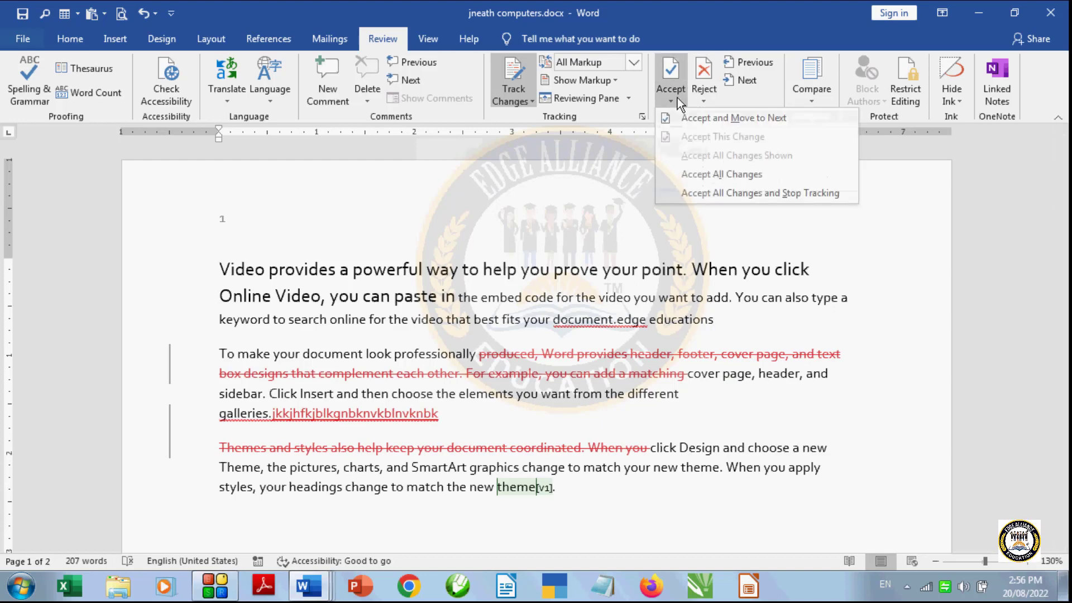
click(818, 192)
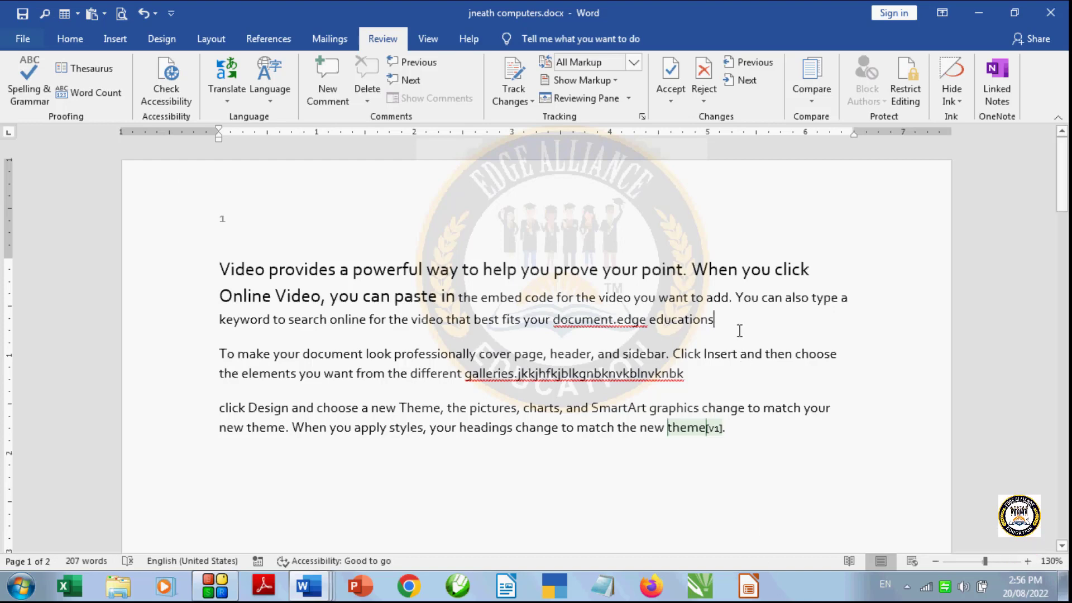
text(hihhkjh)
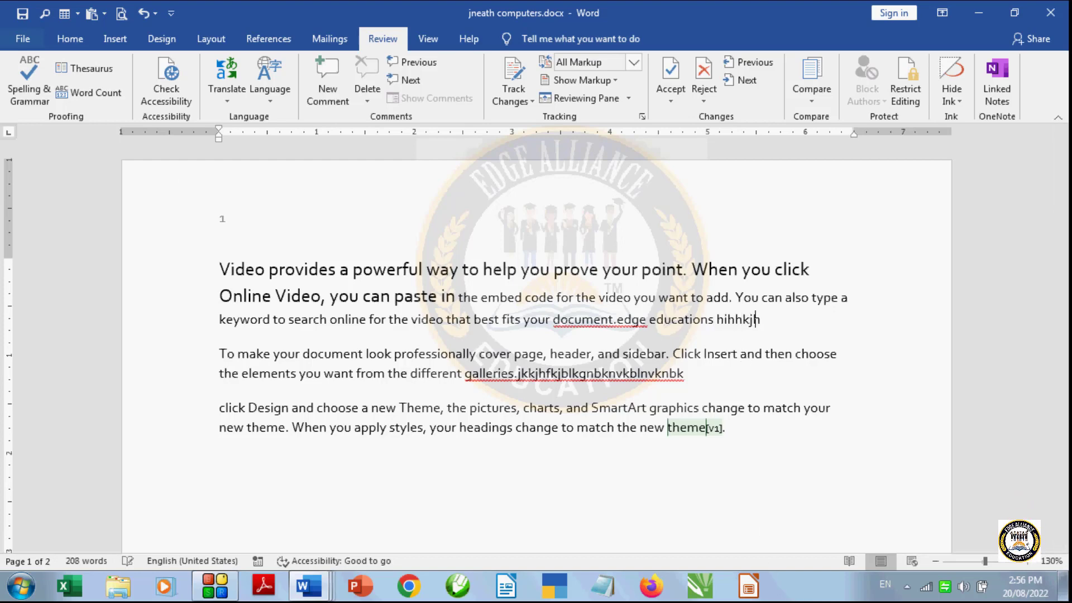
text(hjkljkljkjkjknkjhkjhk)
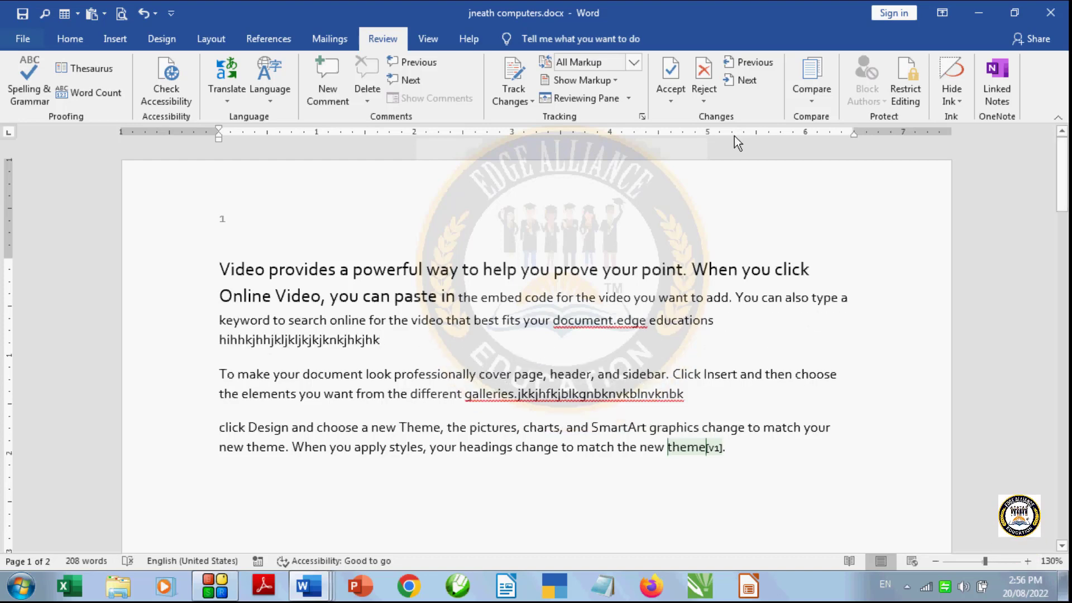
click(671, 100)
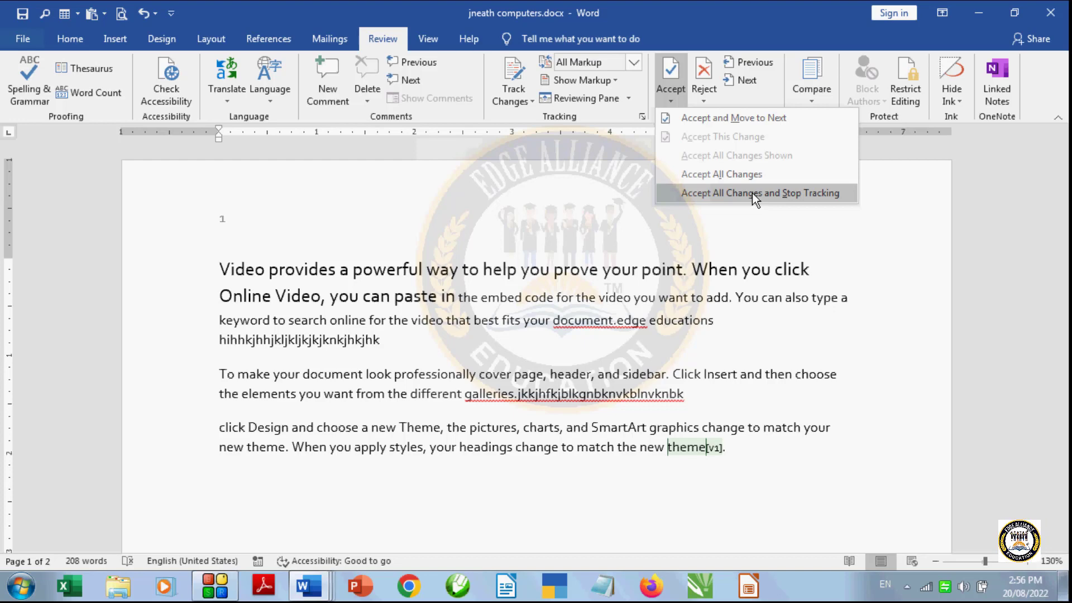
click(739, 281)
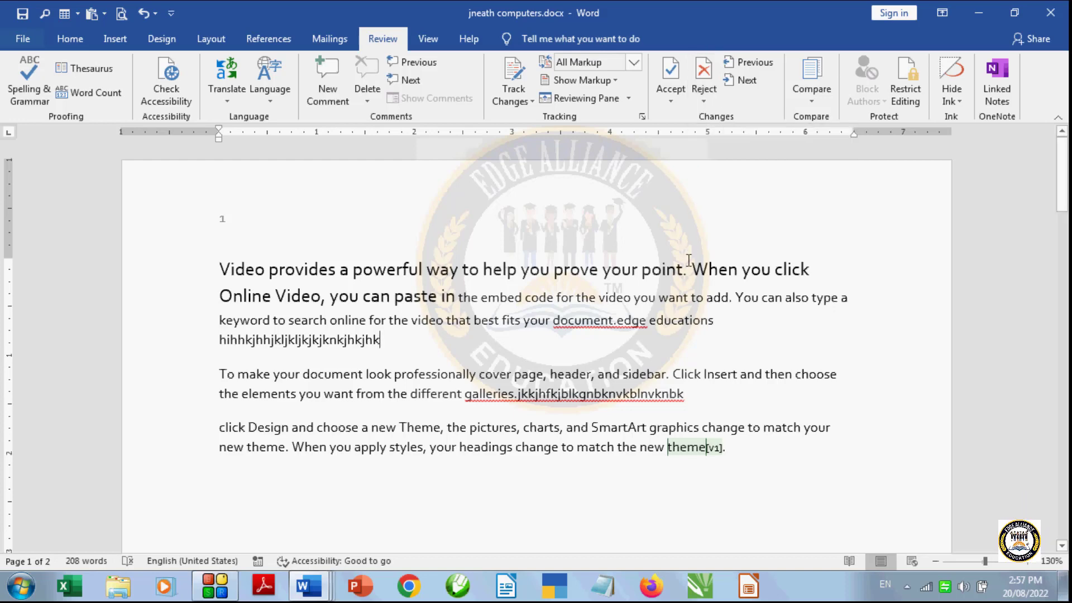
- Undo the added text and the accepted changes, back to before the "edge educations" insertion and the formatting change were accepted
key(ctrl+z)
key(ctrl+z)
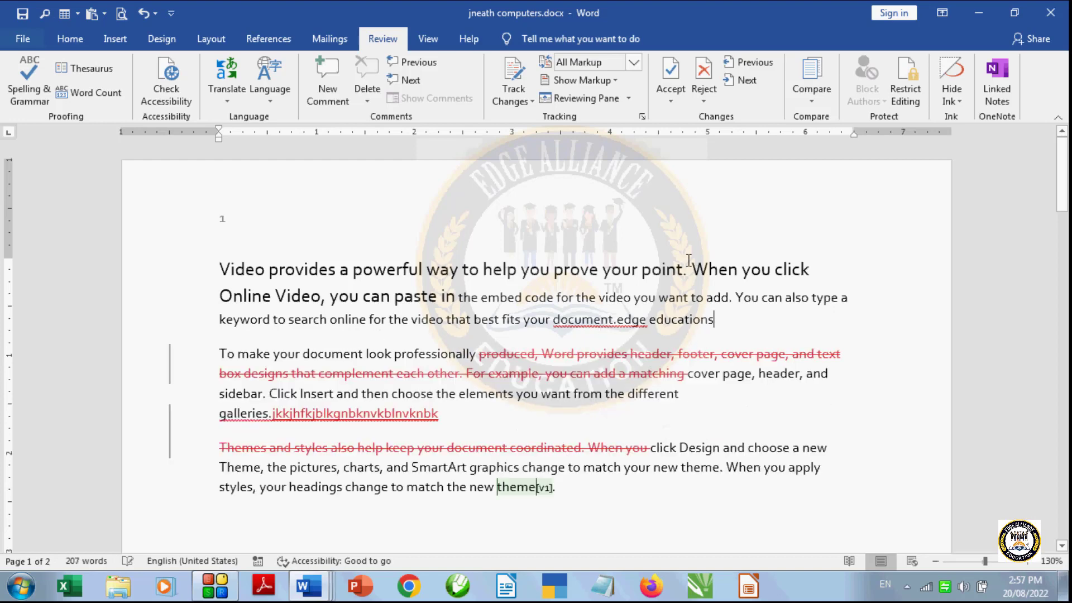
key(ctrl+z)
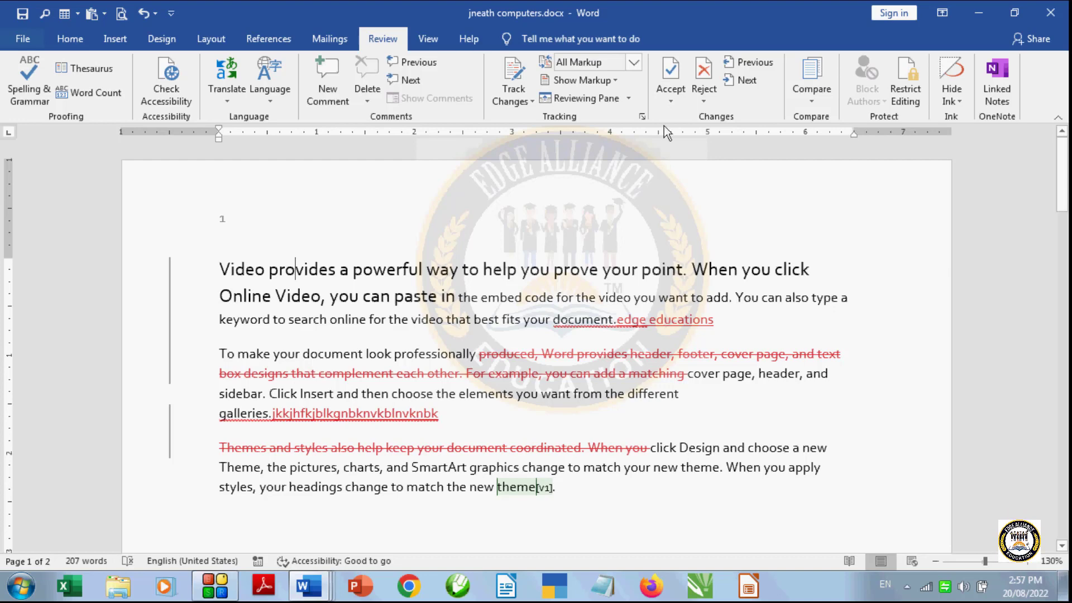
- Reject the "edge educations" insertion and move to the next change, and reject the deletion in the second paragraph
click(704, 105)
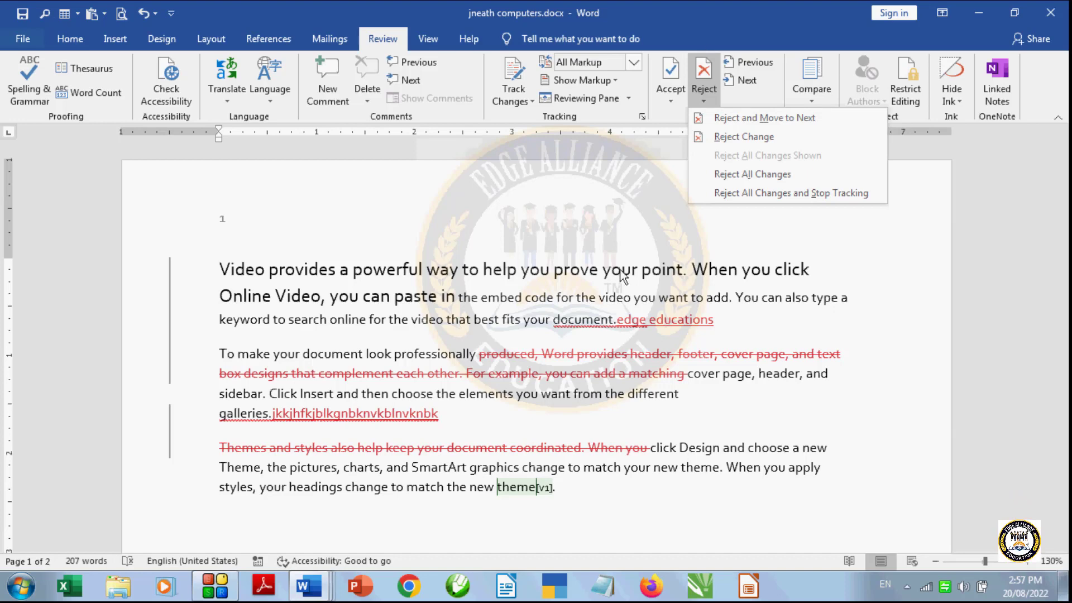
click(605, 239)
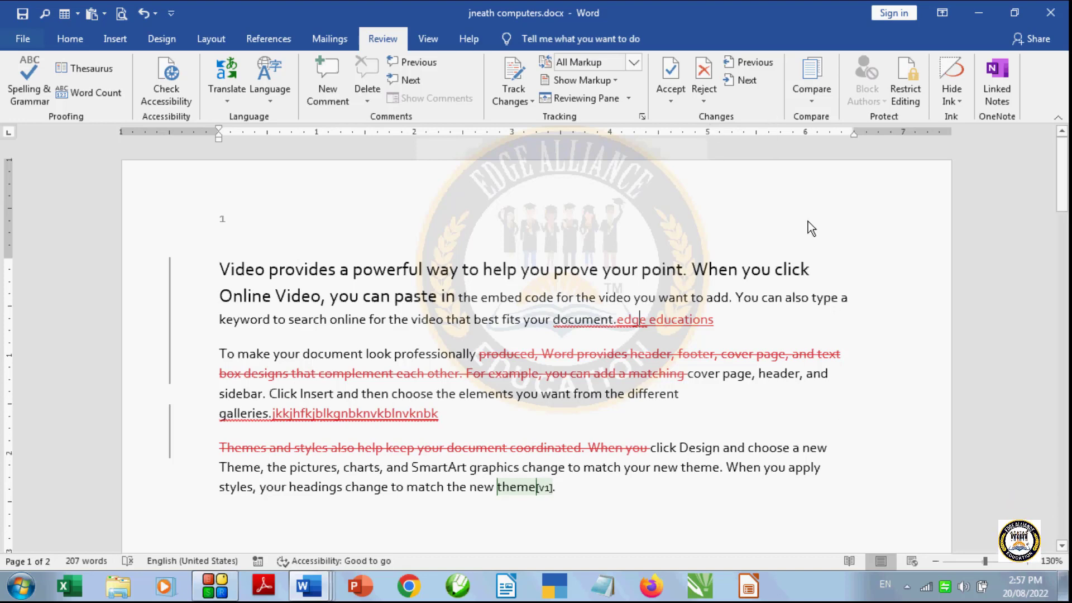
click(712, 96)
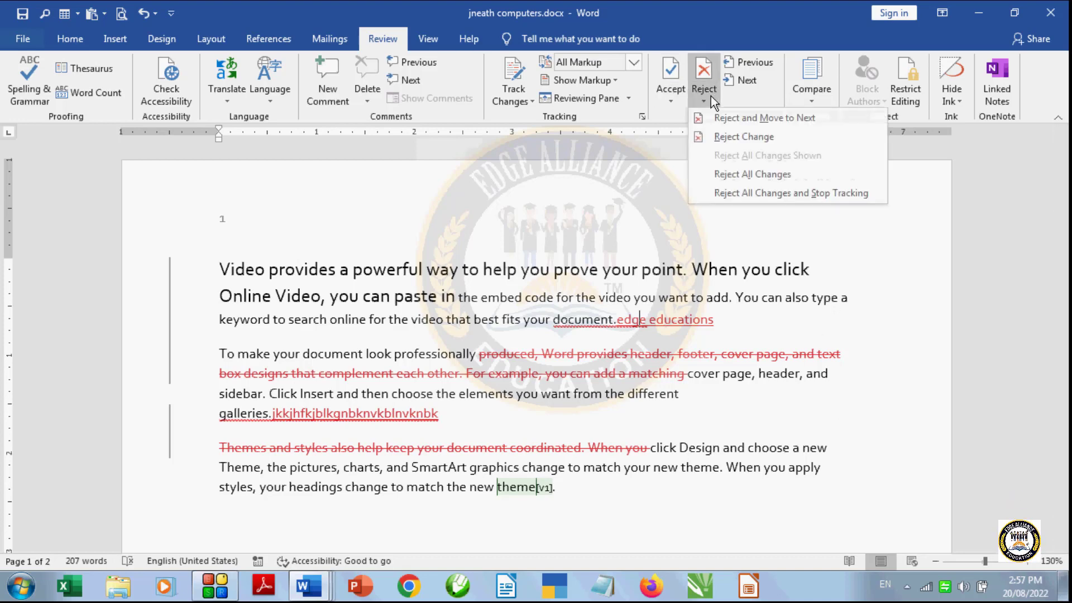
click(729, 119)
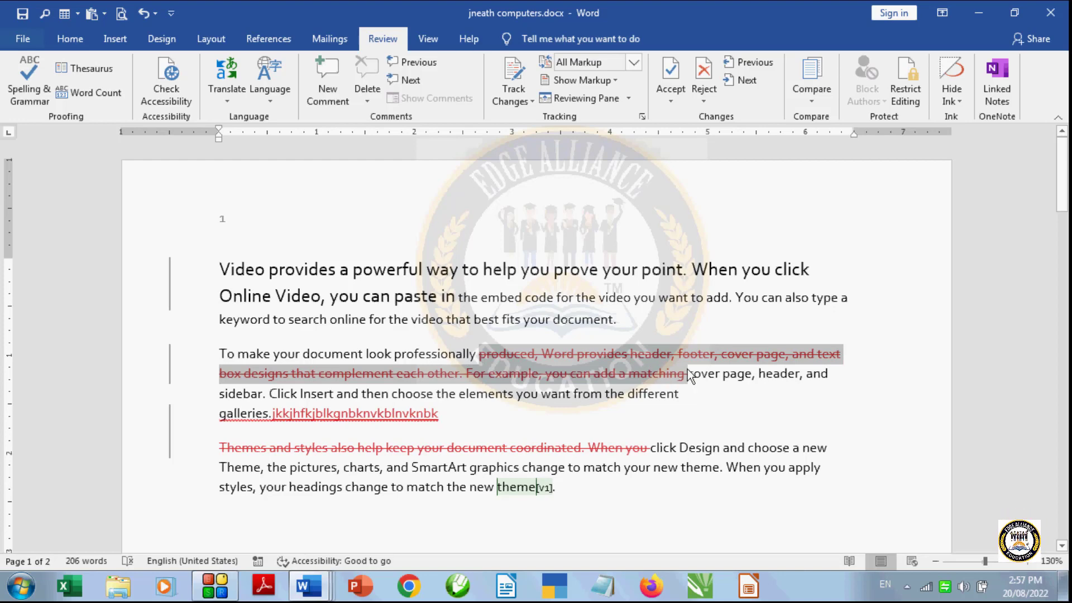
click(709, 100)
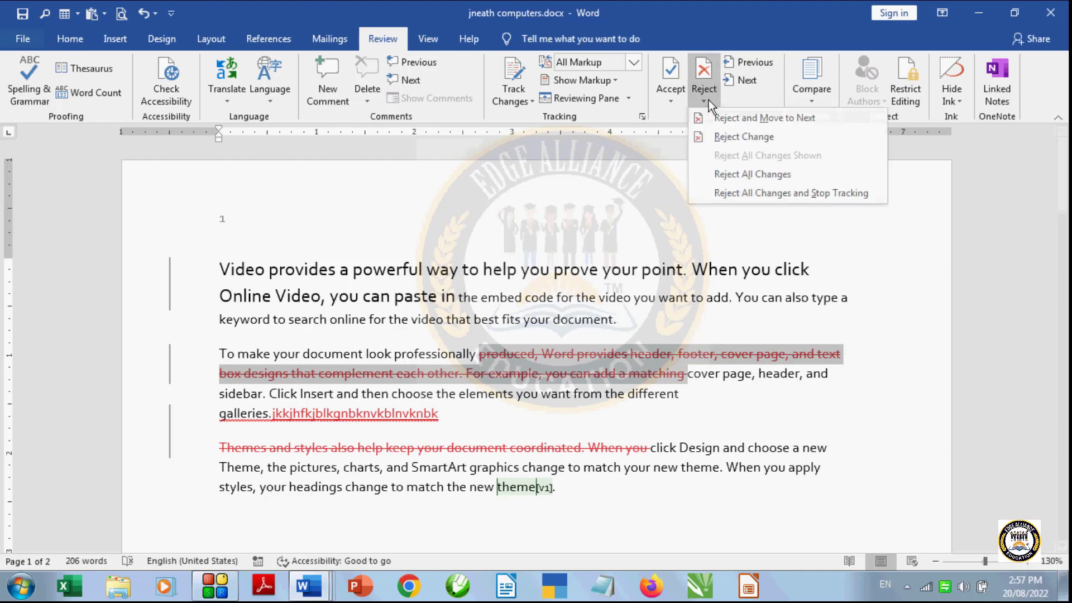
click(724, 136)
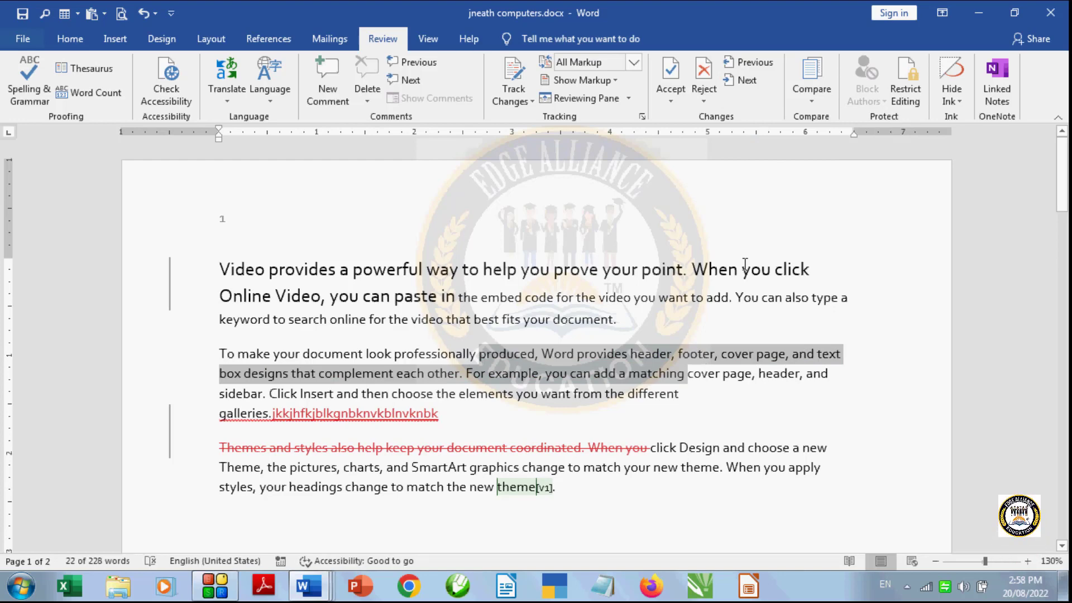
- Reject all remaining tracked changes in the document and stop tracking
click(710, 96)
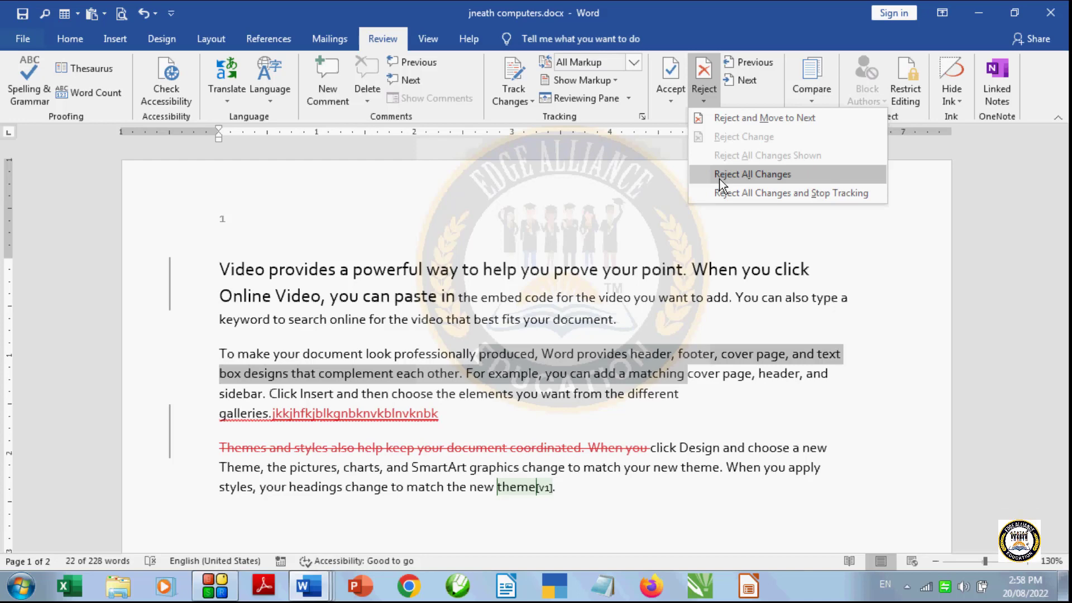
click(745, 193)
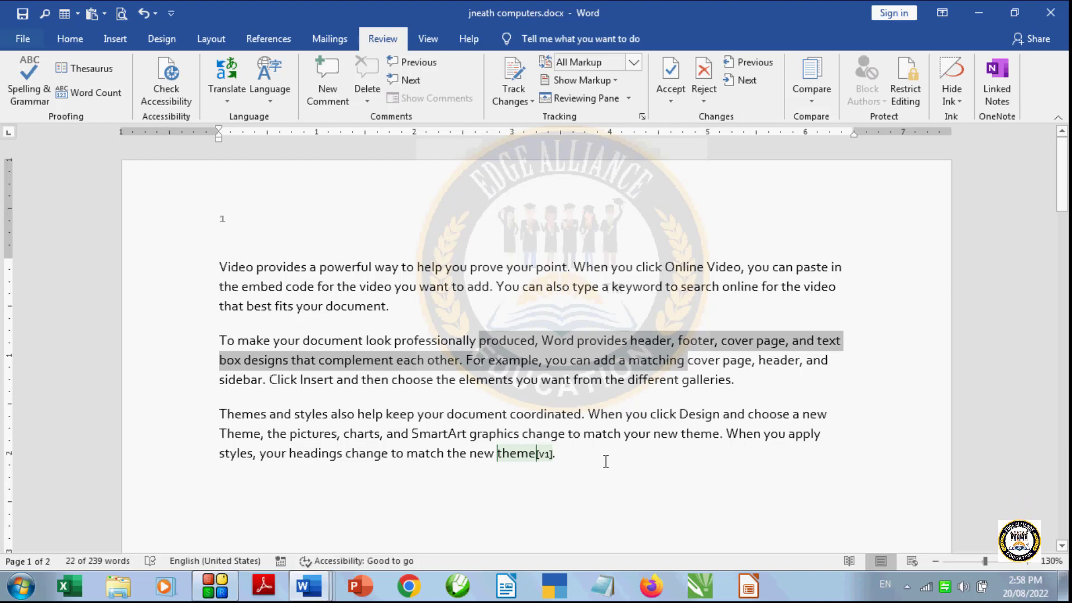
click(606, 461)
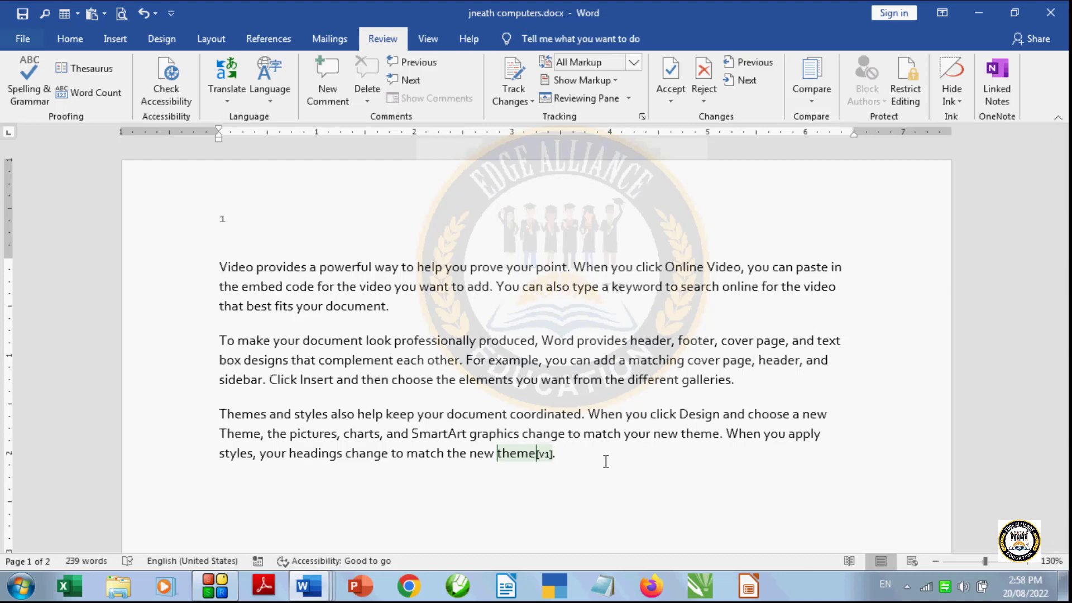
- Add the untracked text "kjhjkhjhjhjbhjvgcgfgfhf" at the end of the third paragraph
text(kjhjkhjhjbhjbhj)
text(vgcgfgfhf)
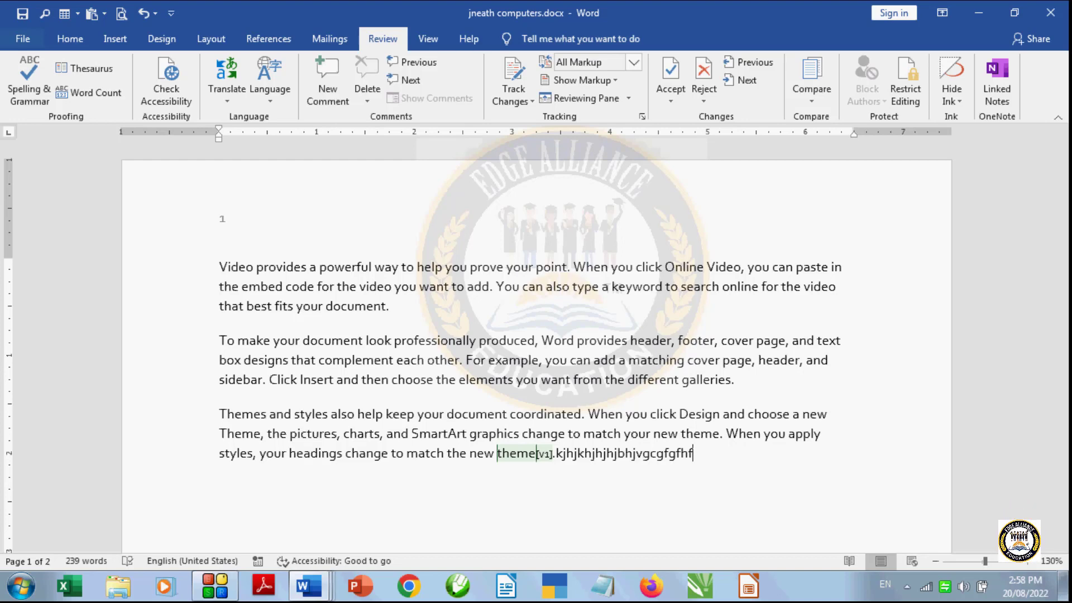
click(529, 99)
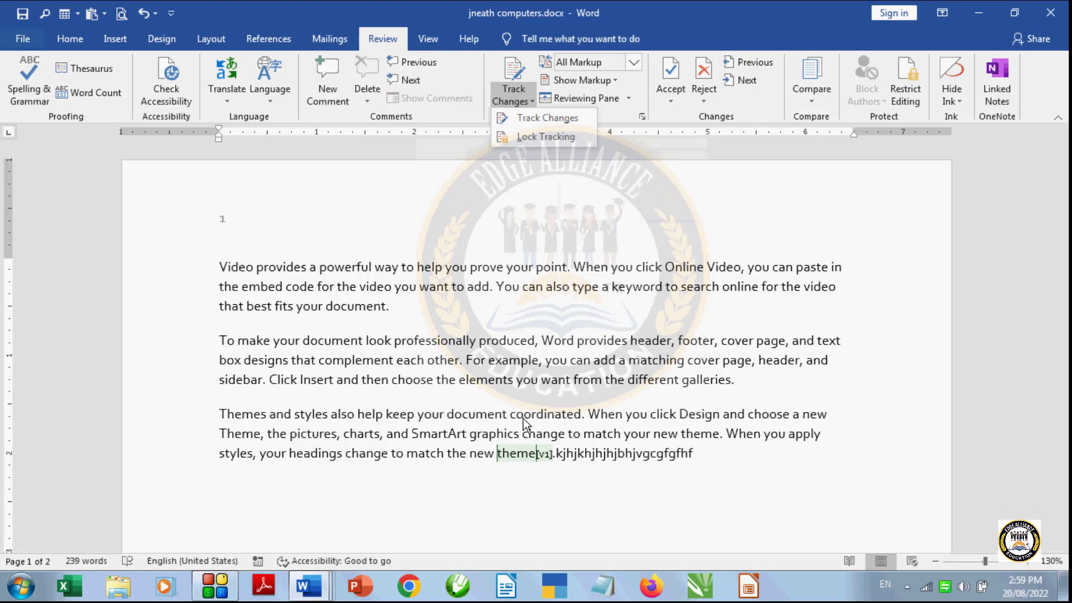
click(507, 306)
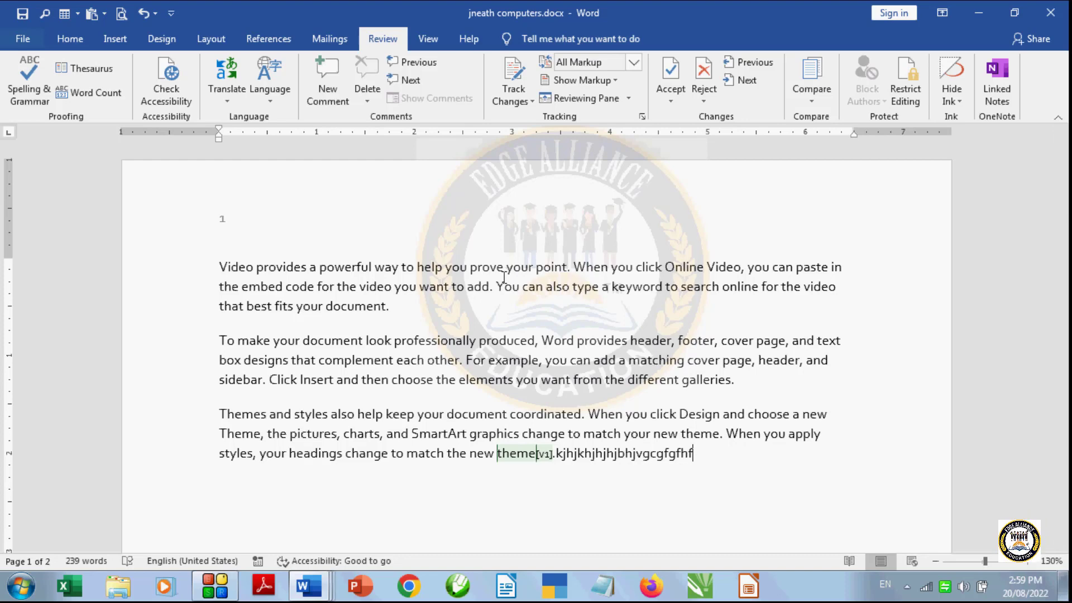
click(508, 104)
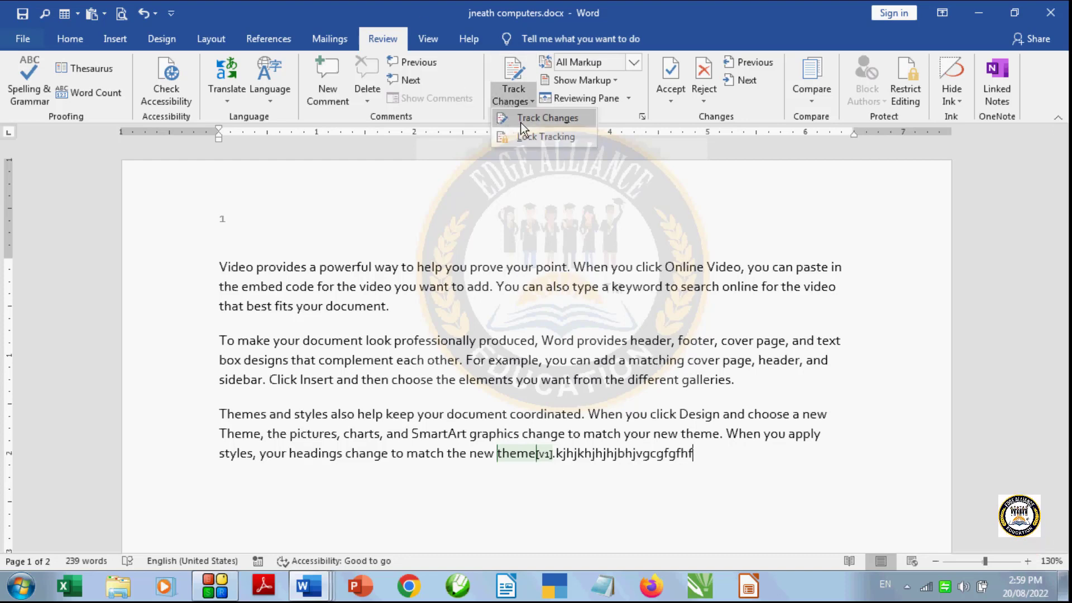
click(437, 266)
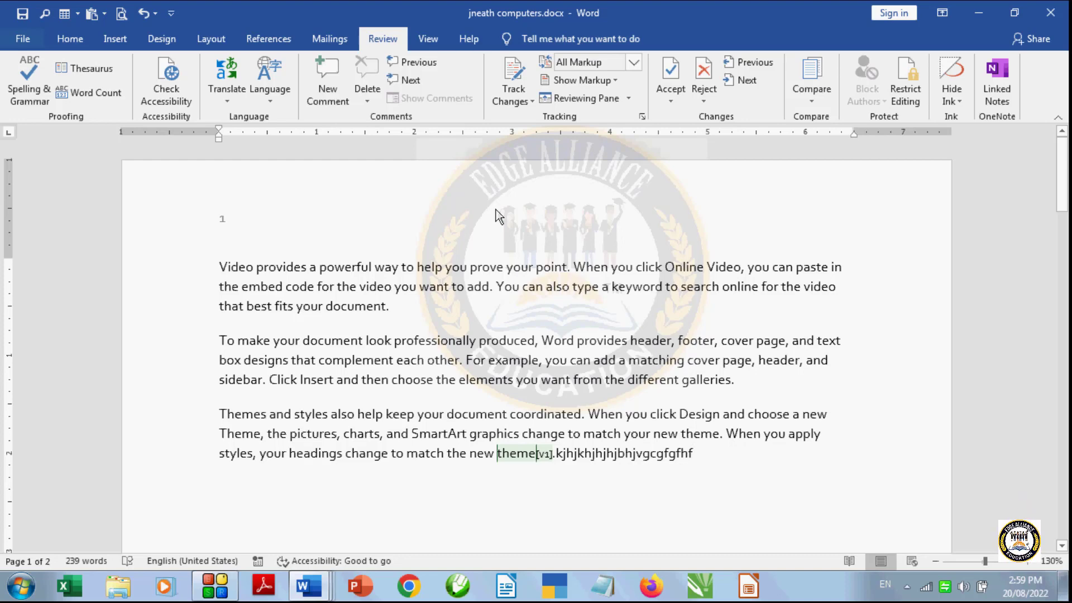
- Turn on change tracking and add "kjbk,jn.kn.lkjml;m/;l" plus a new blank paragraph at the end of the first paragraph
click(515, 101)
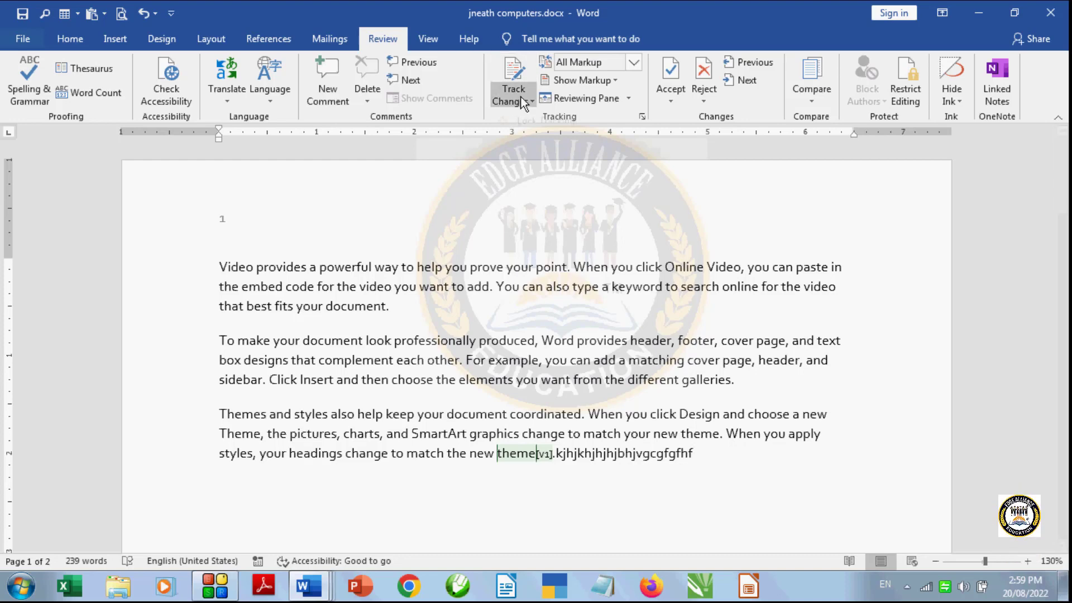
click(545, 122)
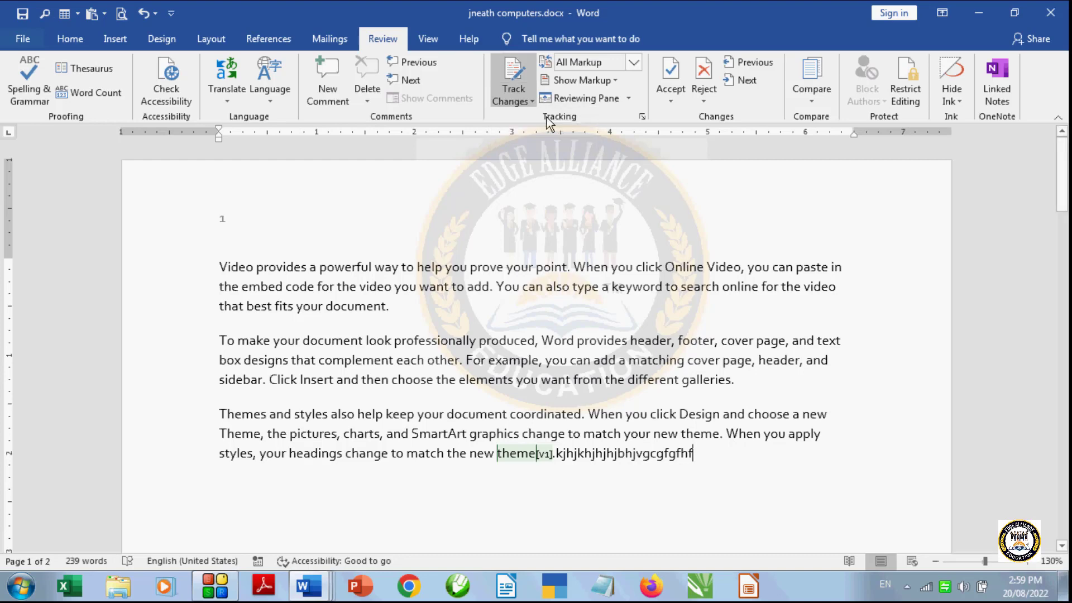
click(419, 306)
text(kjbk,jn.kn.lkjml;m/;l)
key(Return)
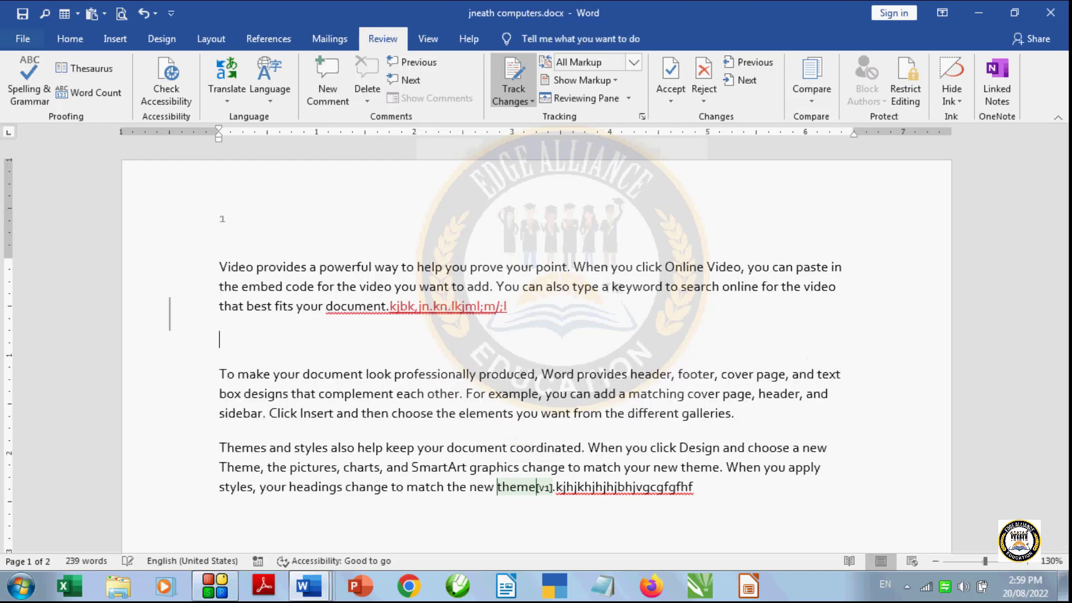
- Delete the text from "professionally produced" through "For" in the paragraph beginning "To make your document look" as a tracked change
drag(395, 374, 489, 394)
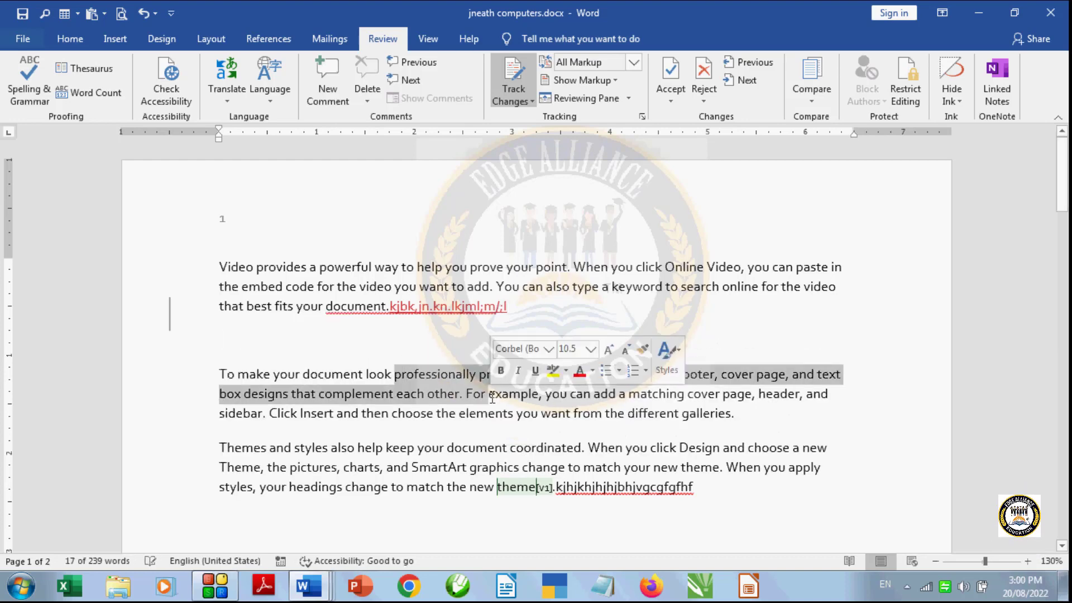
key(Delete)
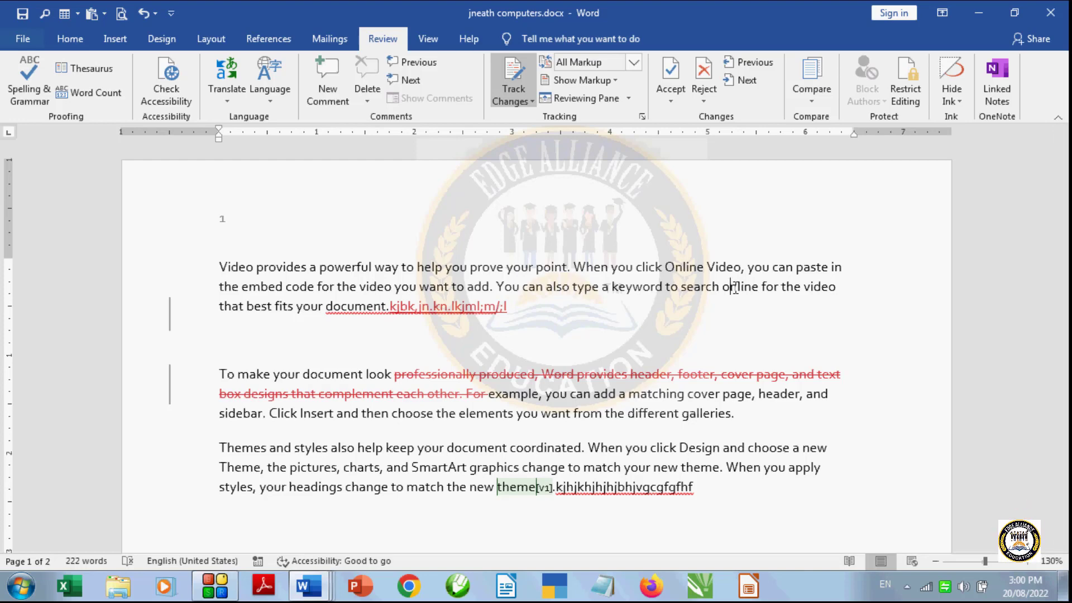
- Lock change tracking with a password, entering the password and repeating it for confirmation
click(527, 101)
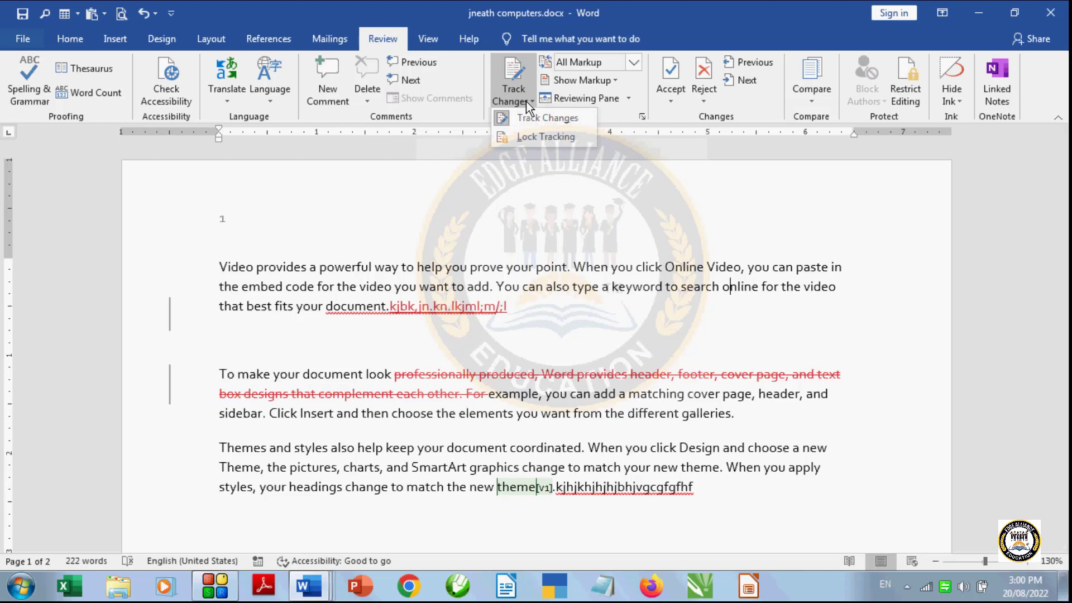
click(540, 139)
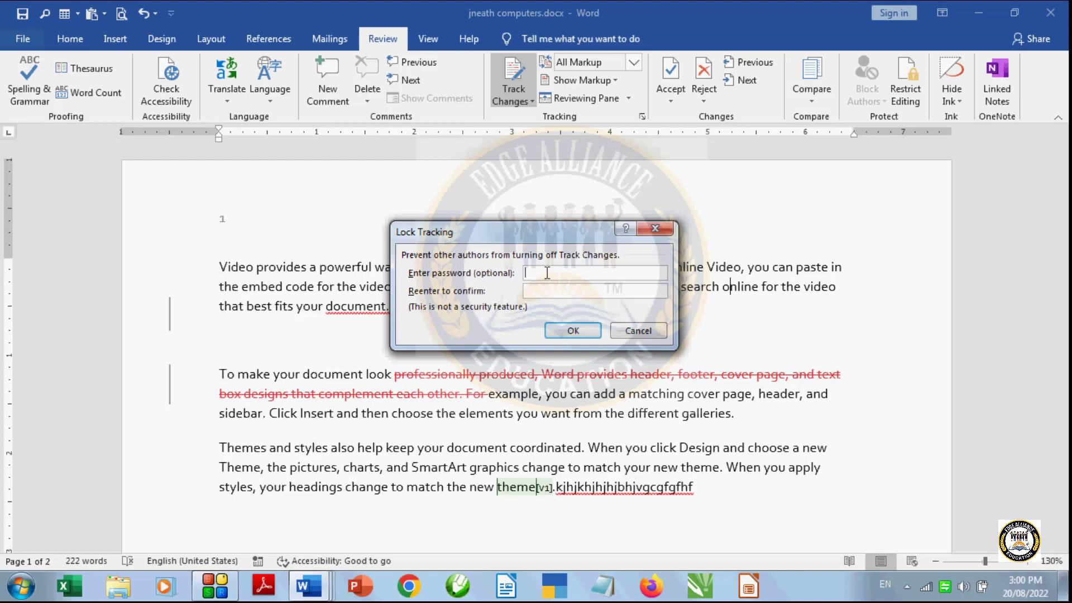
text(**)
click(531, 291)
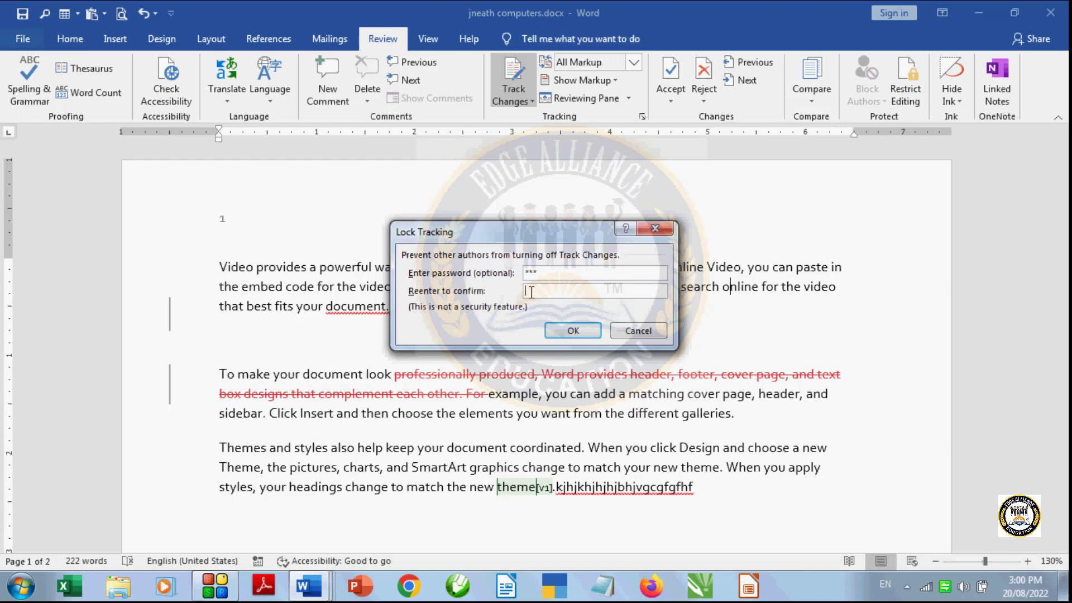
text(*)
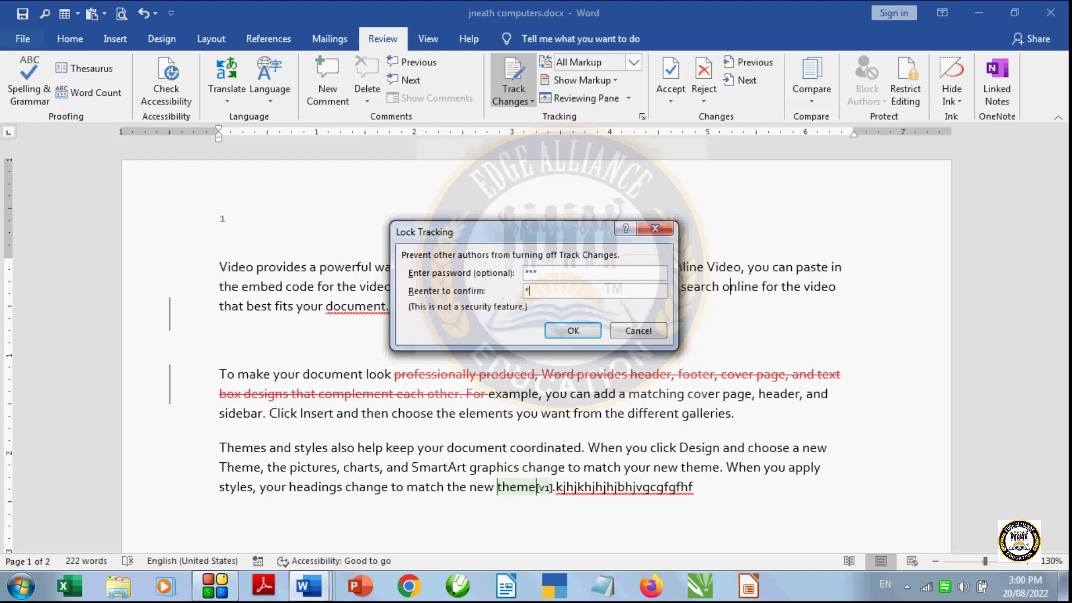
text(**)
click(574, 330)
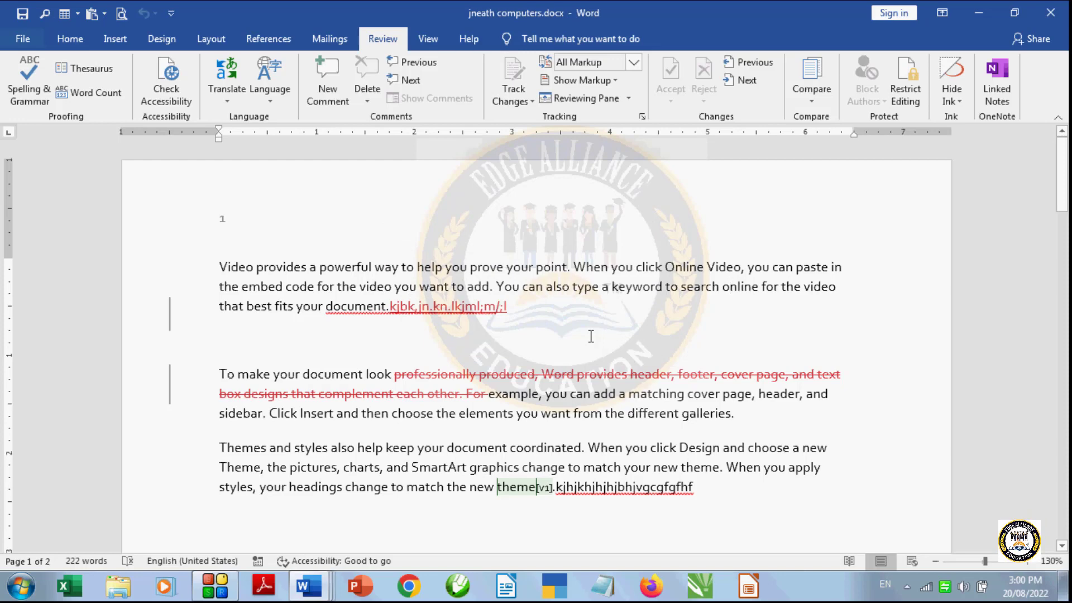
- Examine which change tracking options are available while tracking is locked
click(525, 102)
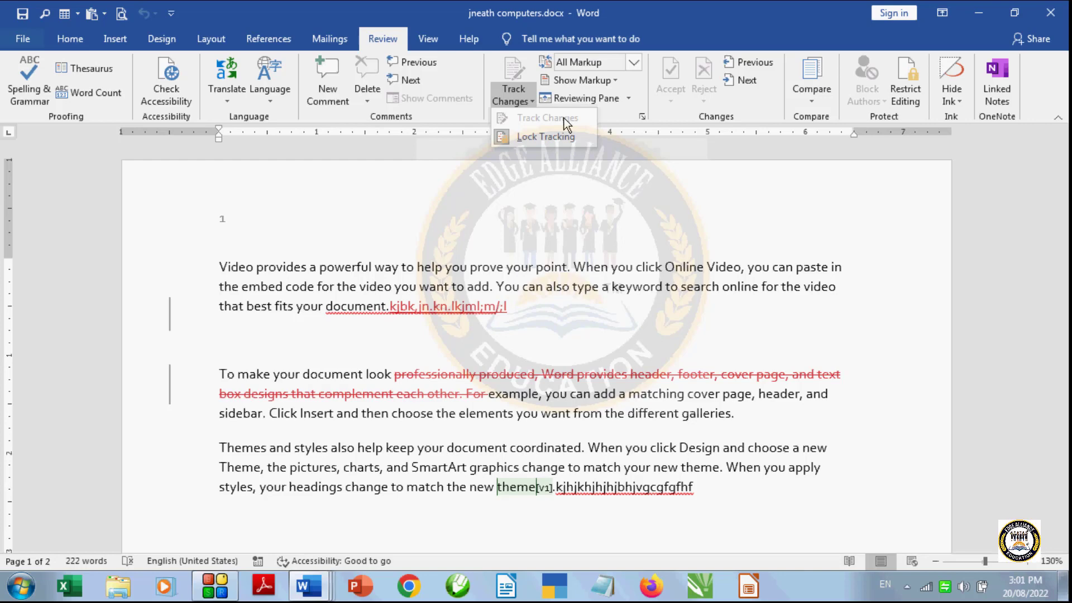
click(641, 227)
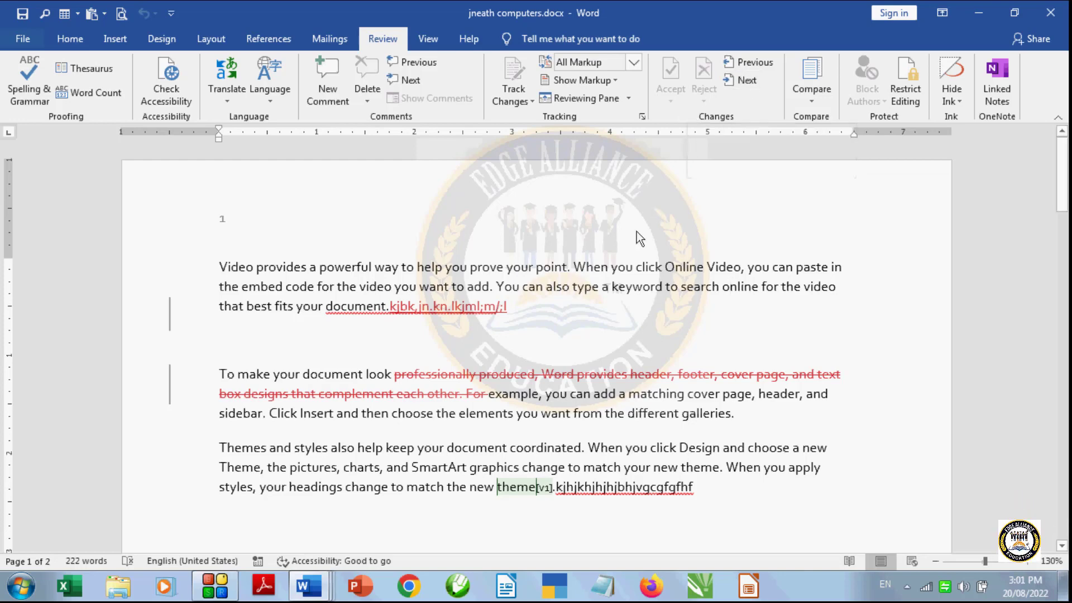
click(530, 100)
click(544, 246)
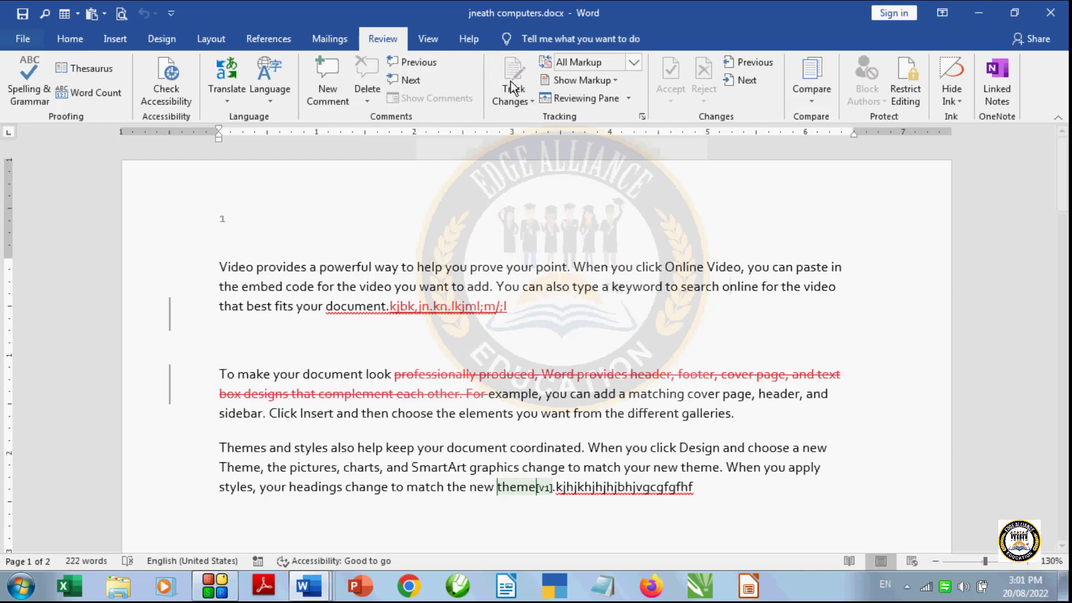
- Unlock change tracking by entering the tracking password, and check the available tracking options
click(520, 98)
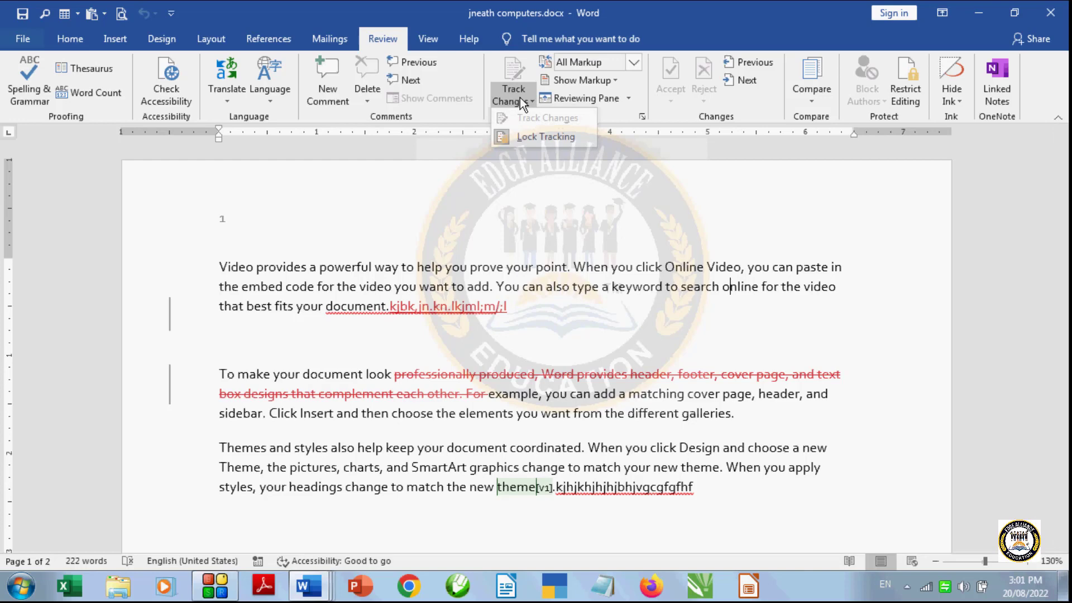
click(552, 136)
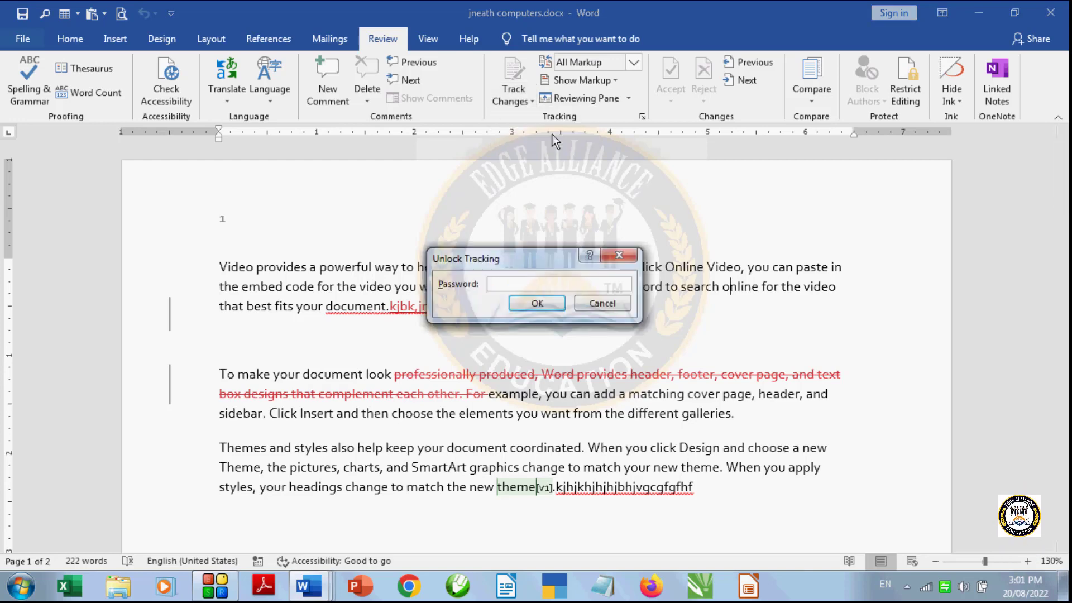
text(*)
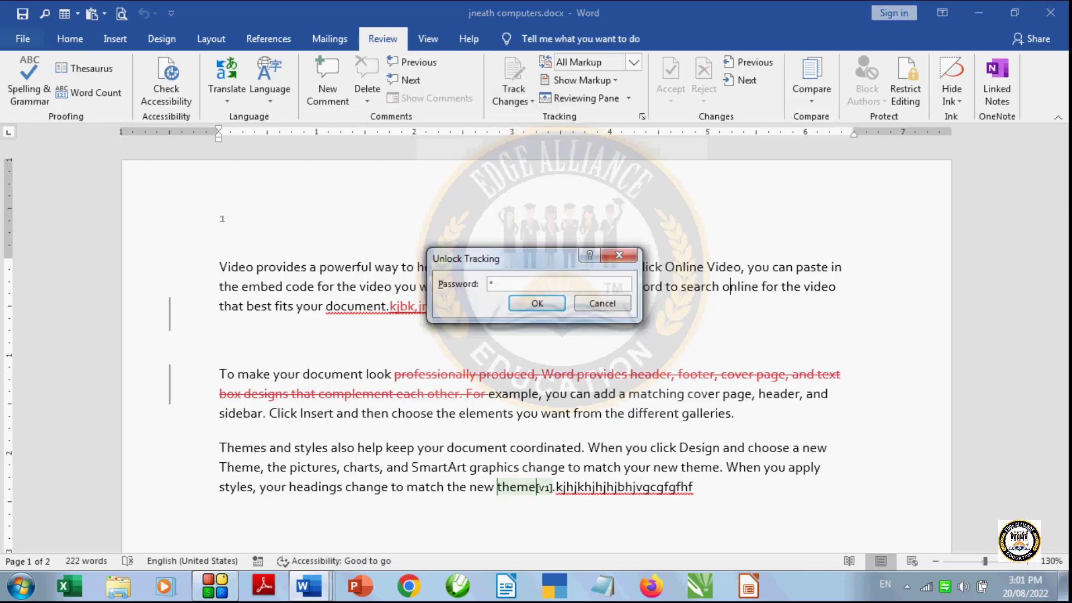
text(**)
click(544, 305)
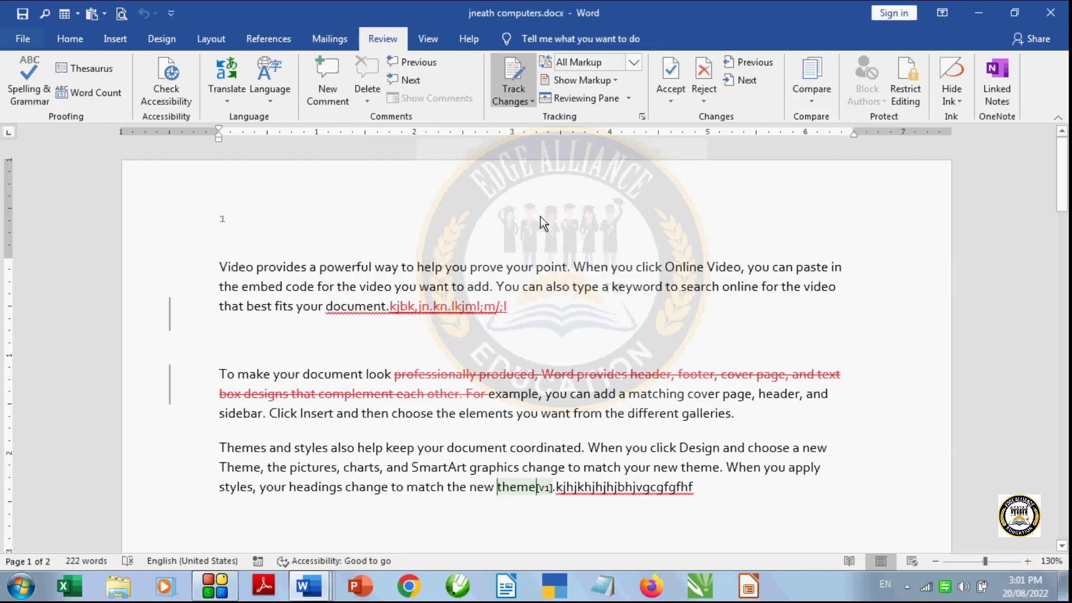
click(529, 101)
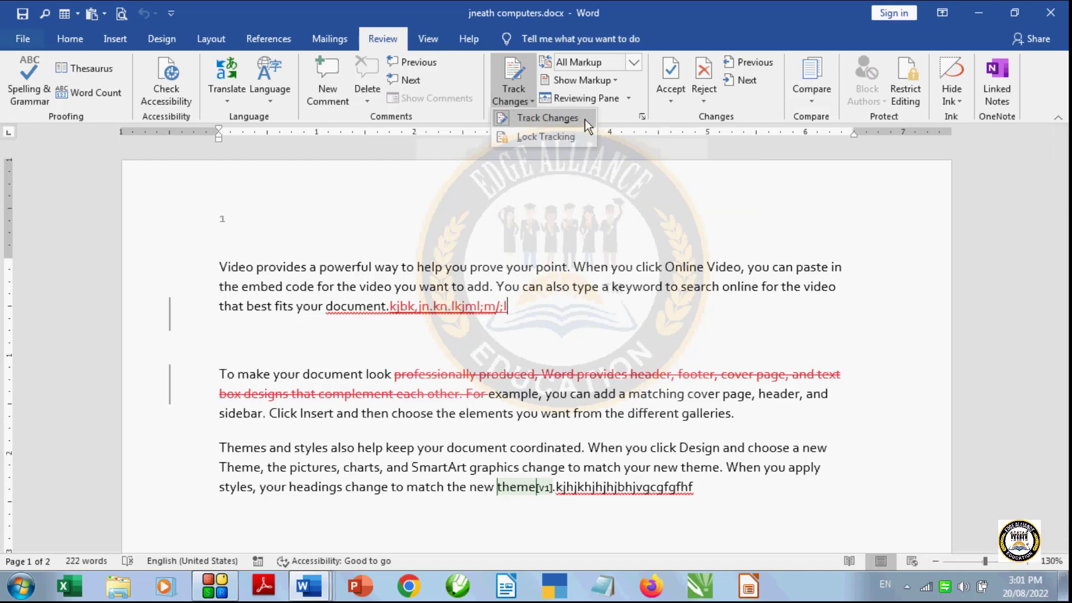
click(689, 163)
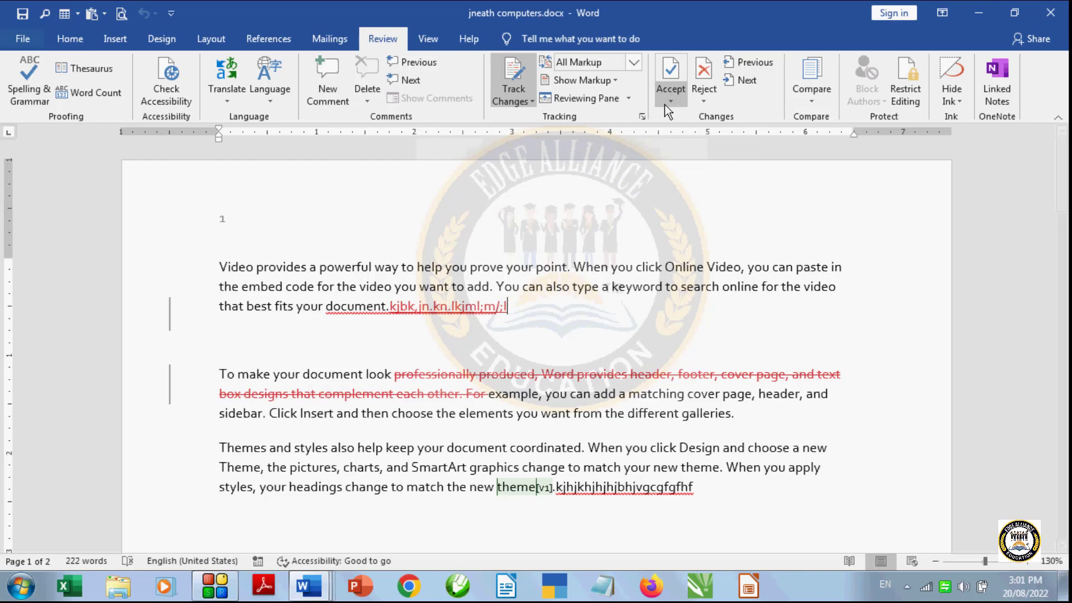